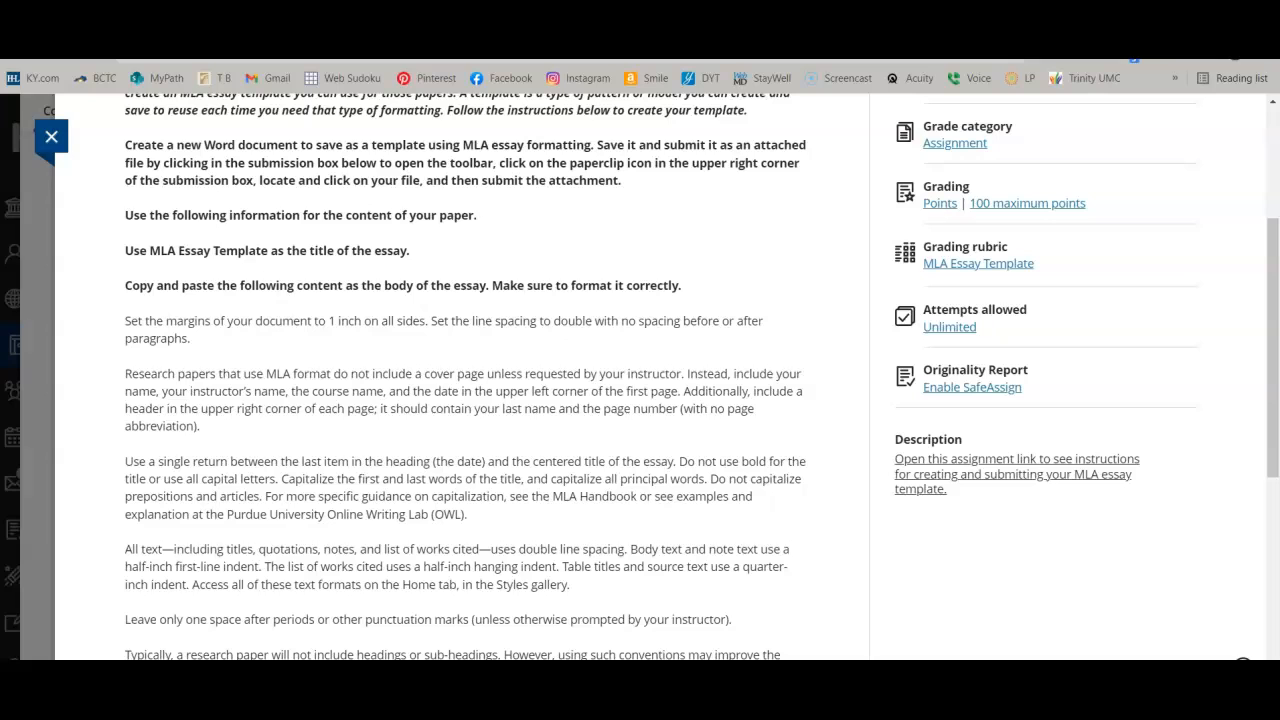
Bring Word's start screen with Blank document and MLA style paper choices to the front.
{"action": "mouse_move", "coordinate": [550, 690]}
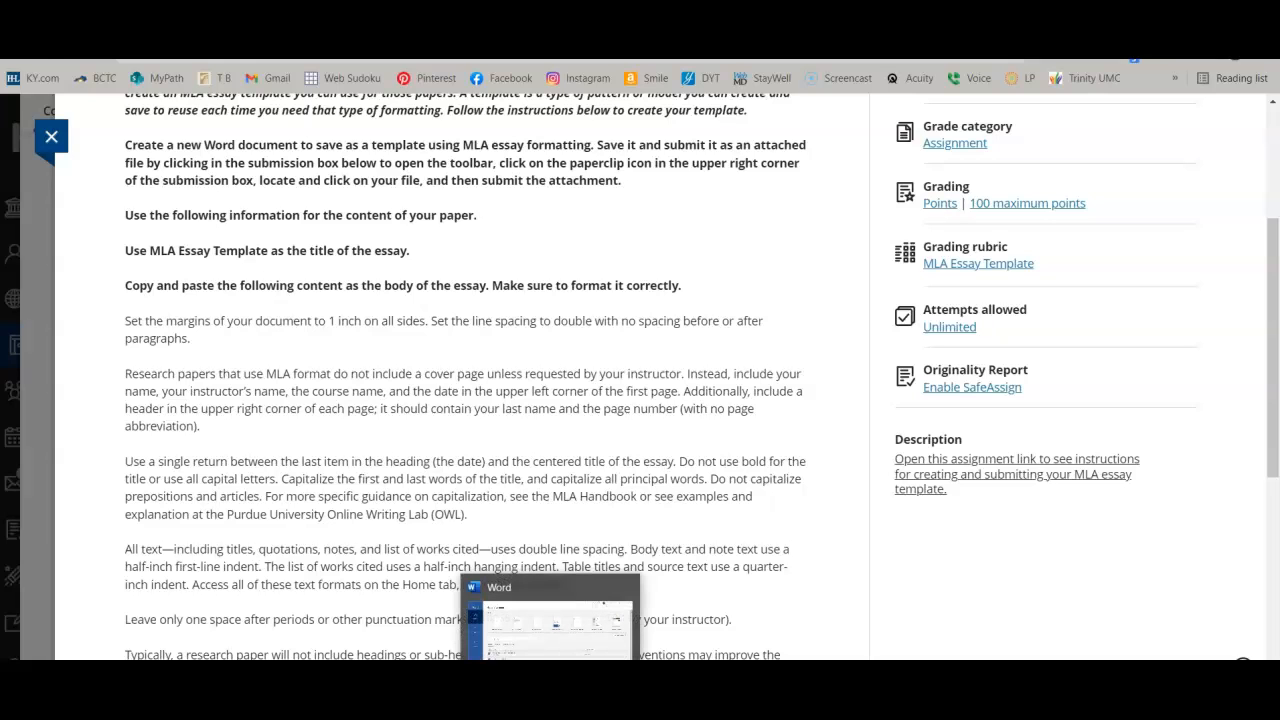
{"action": "left_click", "coordinate": [550, 620]}
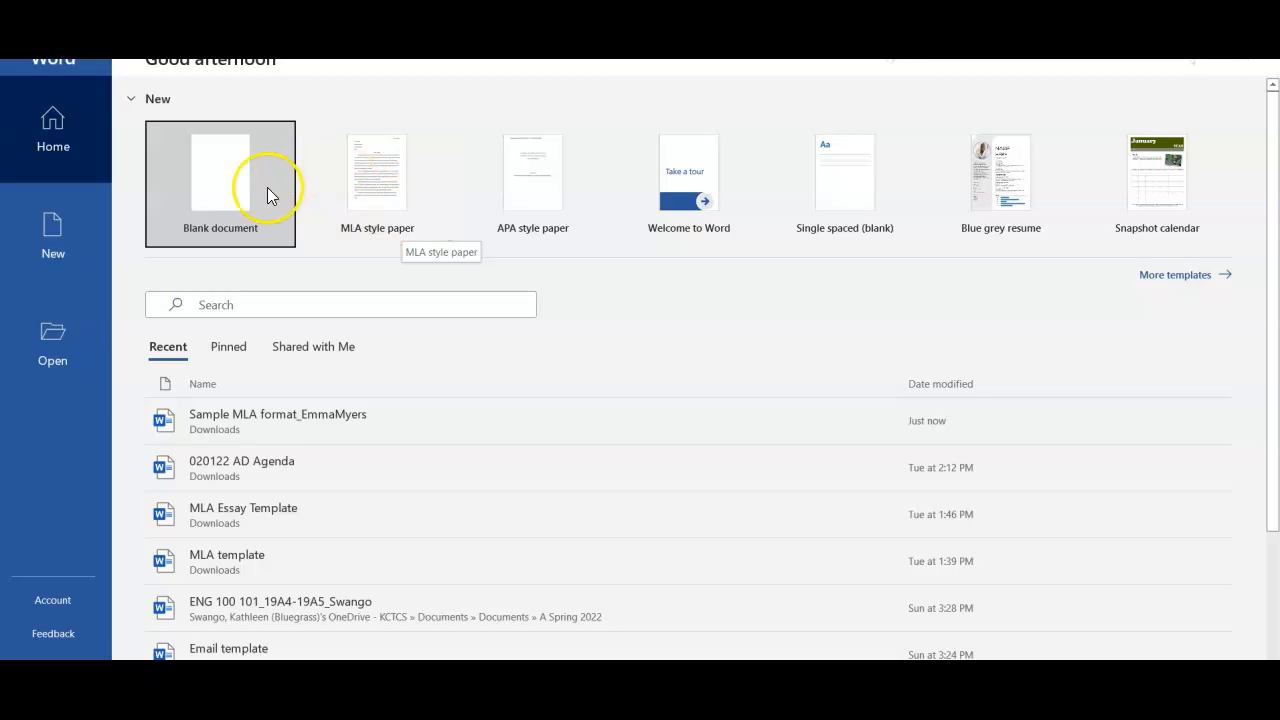
Create a blank document set to Double line spacing with 0 pt spacing after paragraphs.
{"action": "left_click", "coordinate": [223, 195]}
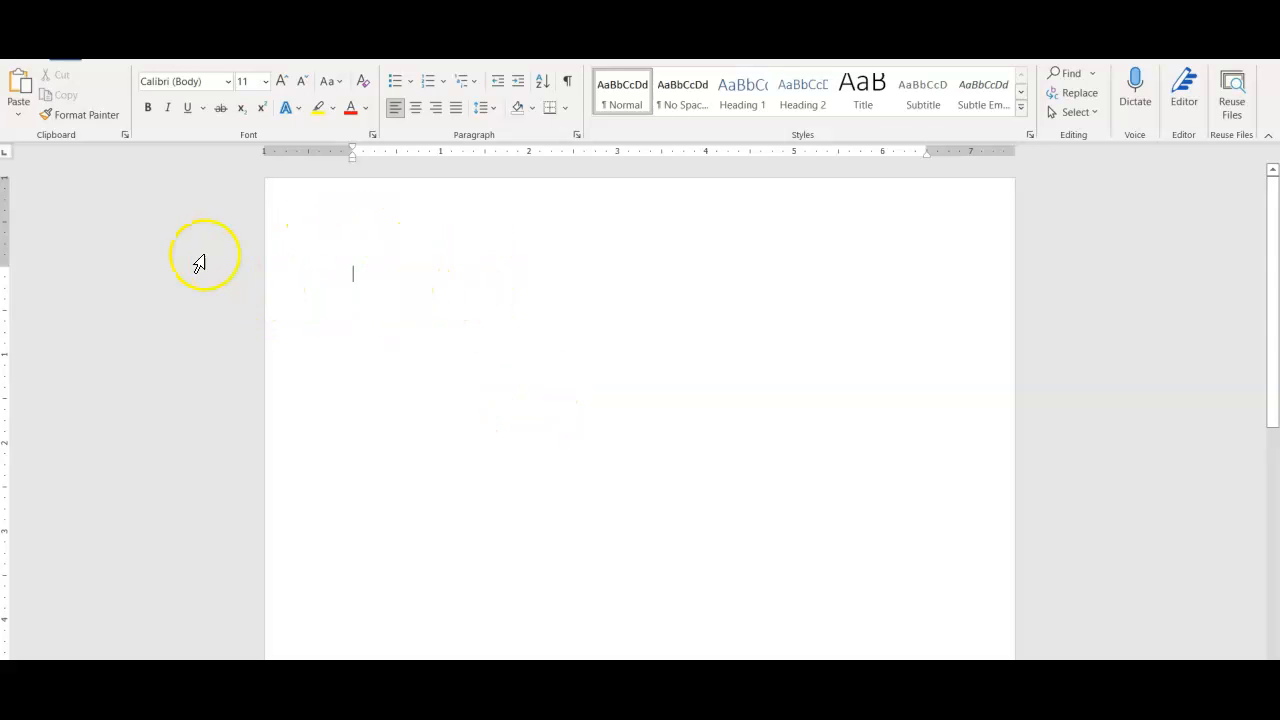
{"action": "left_click", "coordinate": [577, 136]}
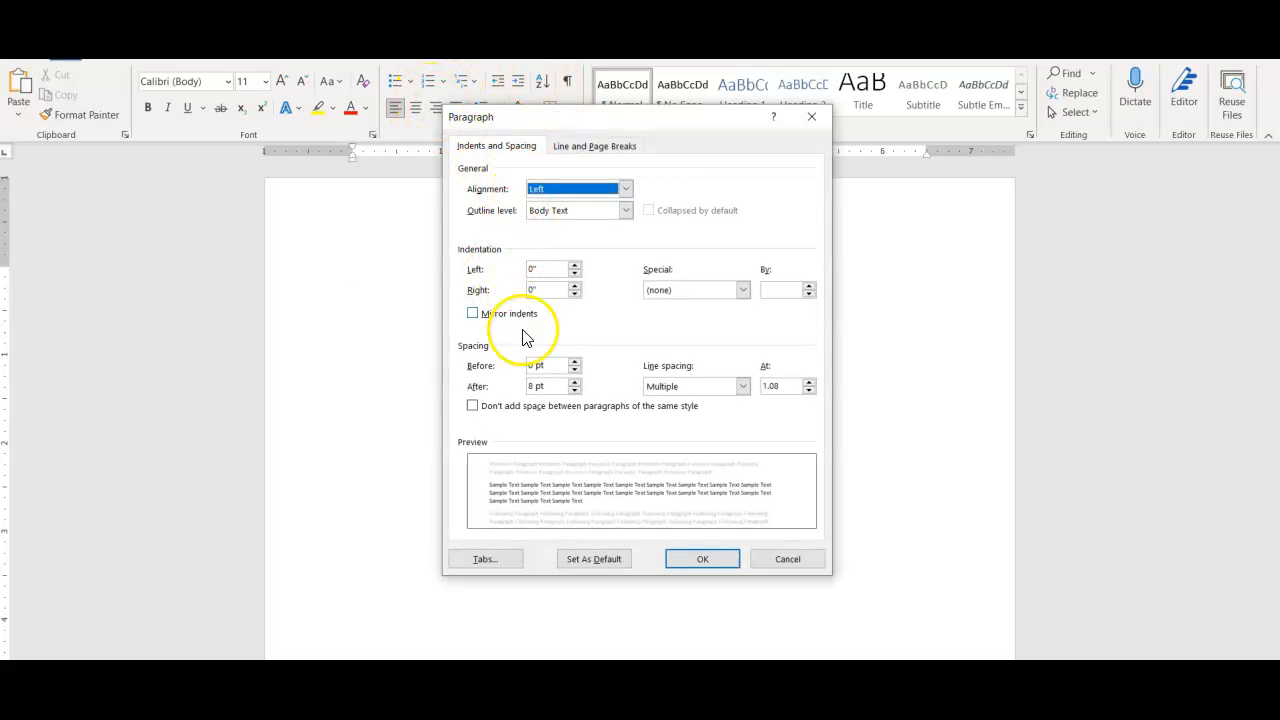
{"action": "left_click", "coordinate": [574, 390]}
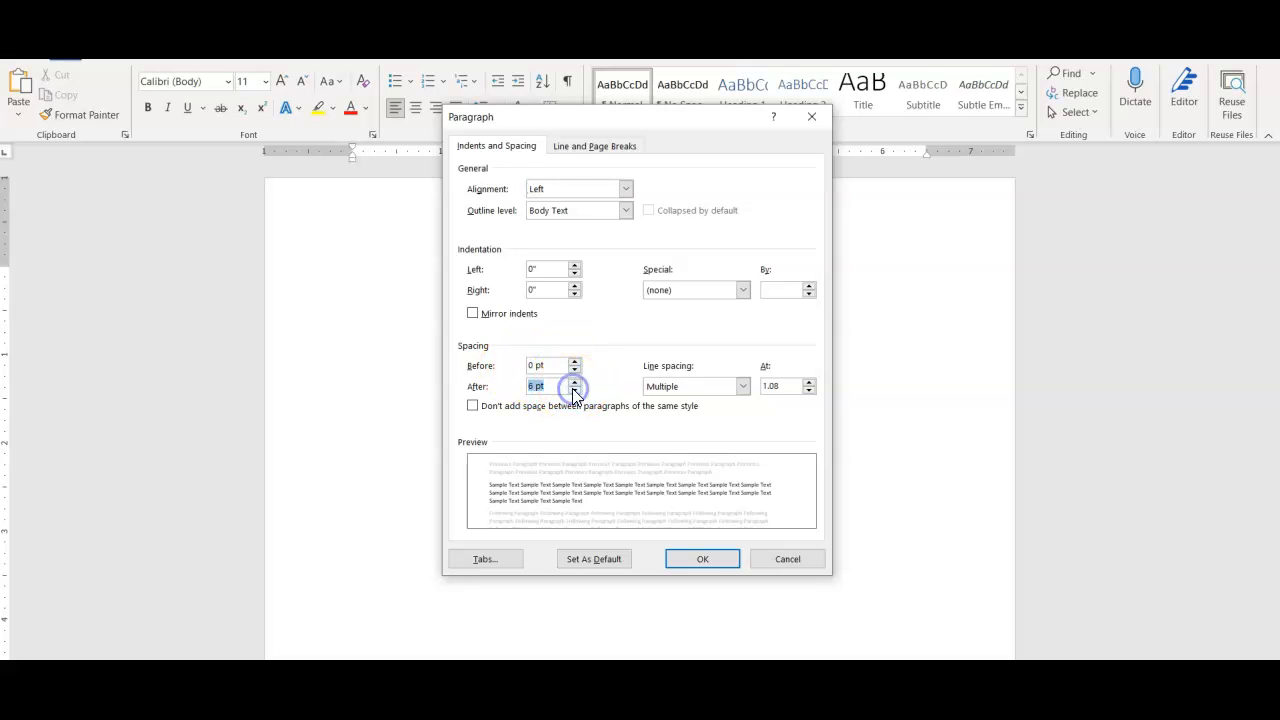
{"action": "left_click", "coordinate": [575, 390]}
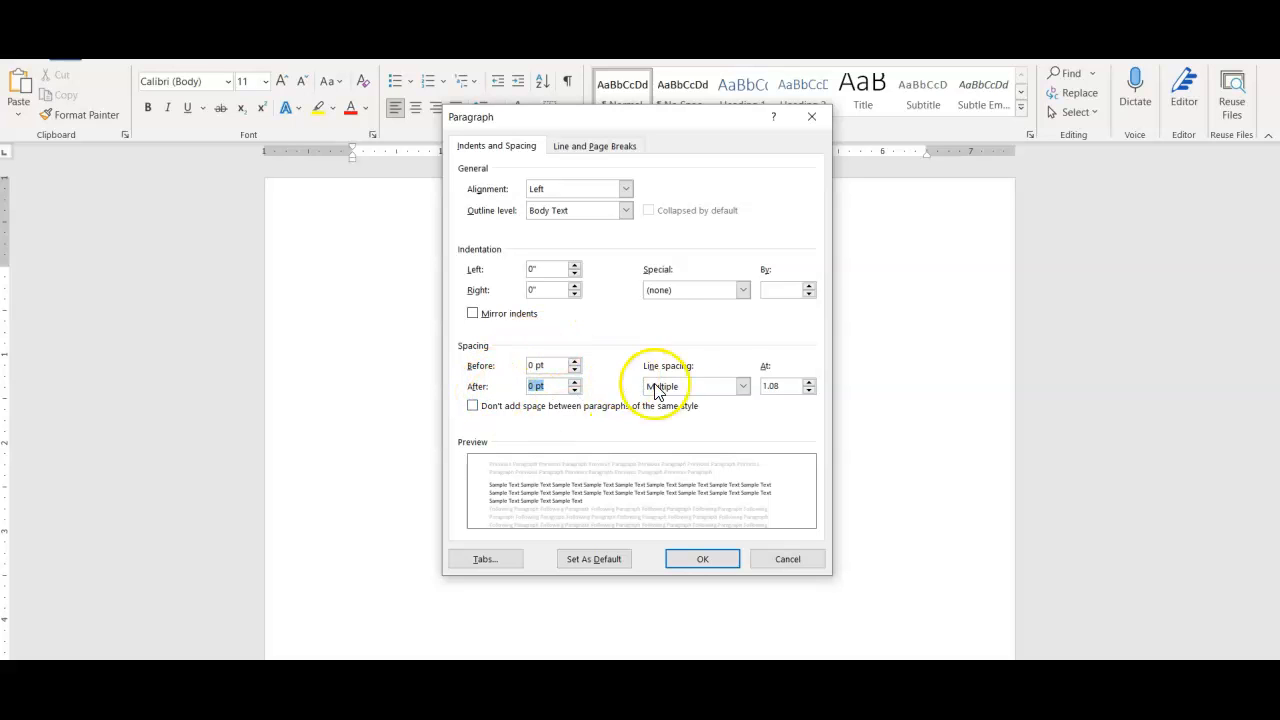
{"action": "left_click", "coordinate": [742, 386]}
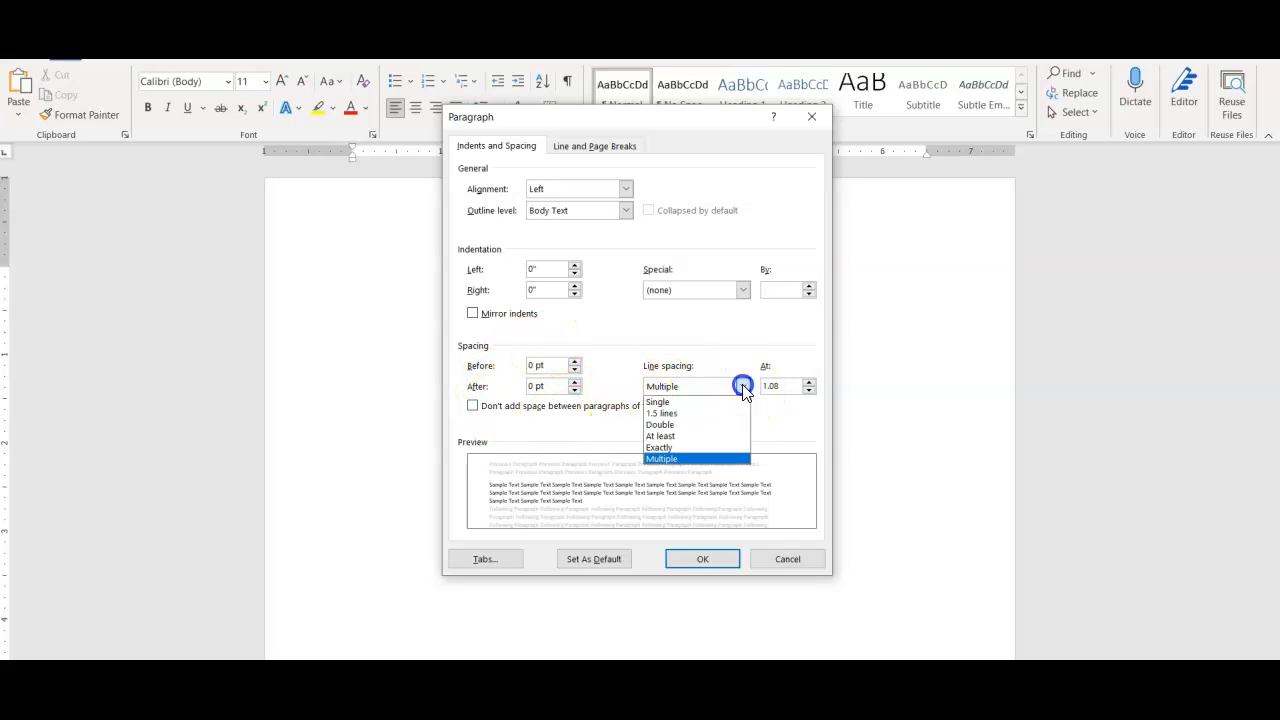
{"action": "left_click", "coordinate": [680, 426]}
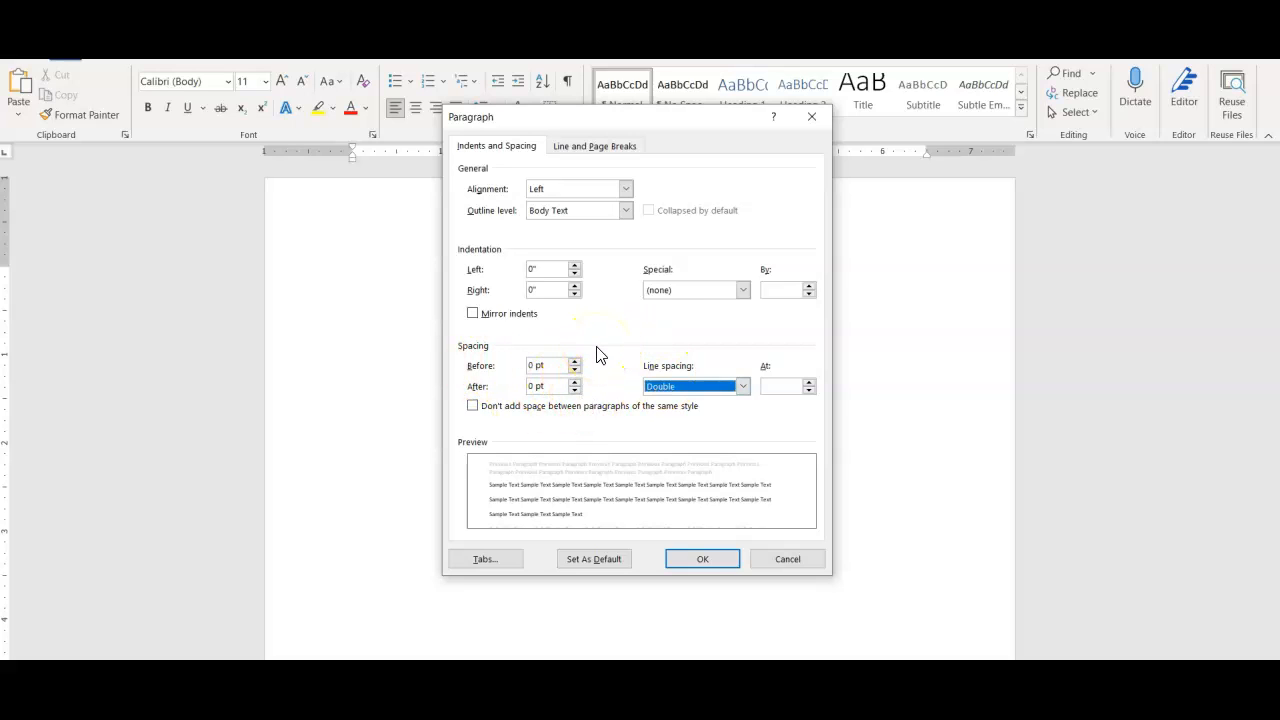
{"action": "left_click", "coordinate": [703, 560]}
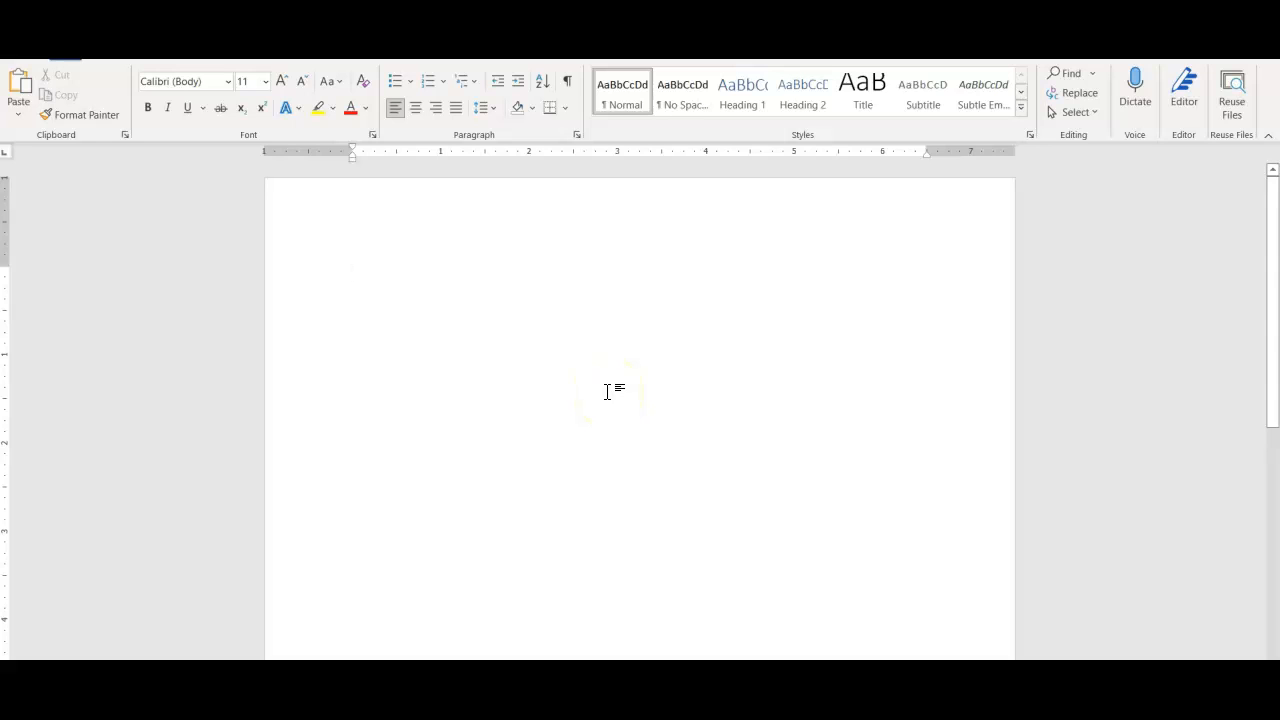
Type the heading lines: student and professor names, ENG 101, and February 4, 2022.
{"action": "type", "text": "Kat"}
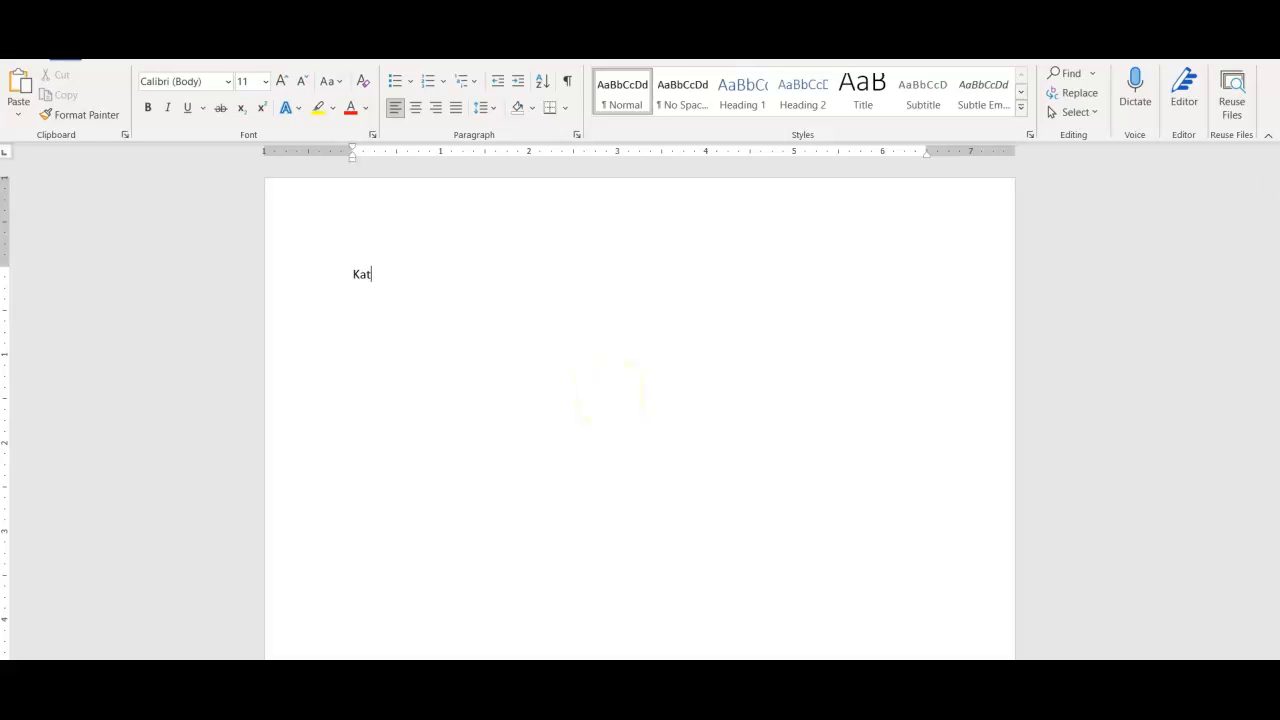
{"action": "type", "text": "hy Swango "}
{"action": "type", "text": "Profe"}
{"action": "type", "text": "ssor Swa"}
{"action": "type", "text": "ngo"}
{"action": "key", "text": "Return"}
{"action": "type", "text": "ENG 101 "}
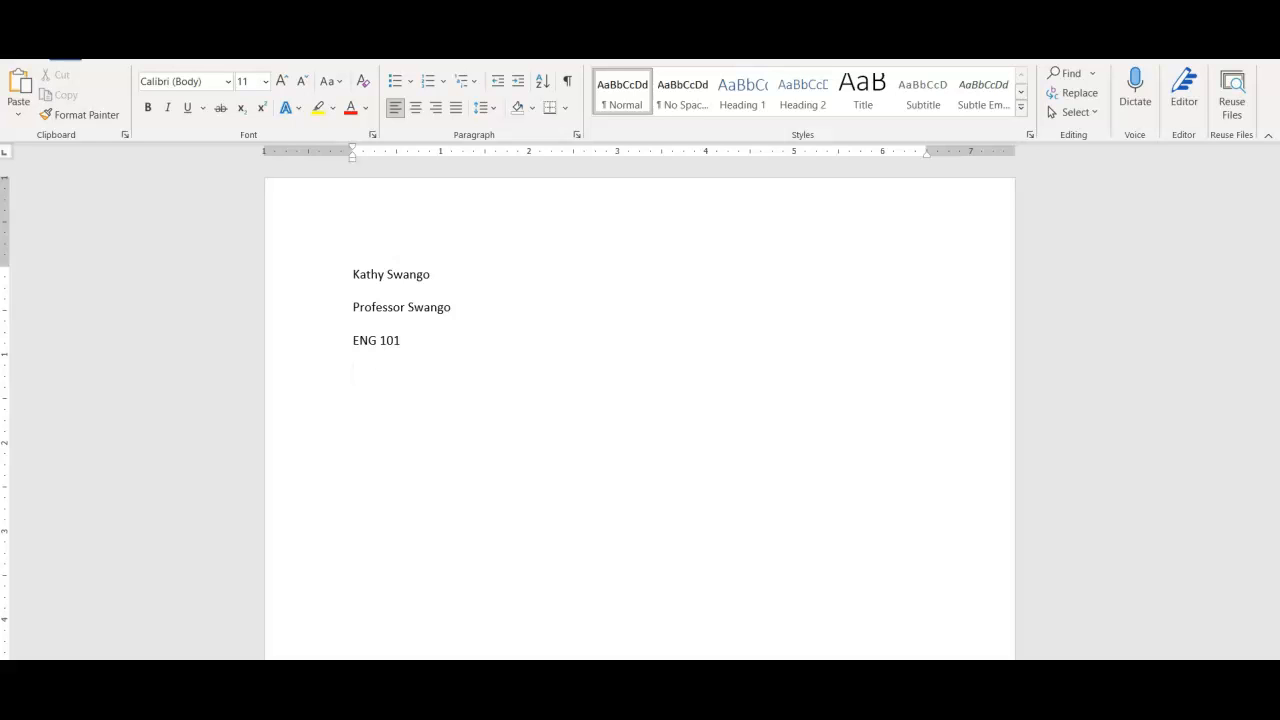
{"action": "type", "text": "Februa"}
{"action": "key", "text": "Return"}
{"action": "type", "text": "4"}
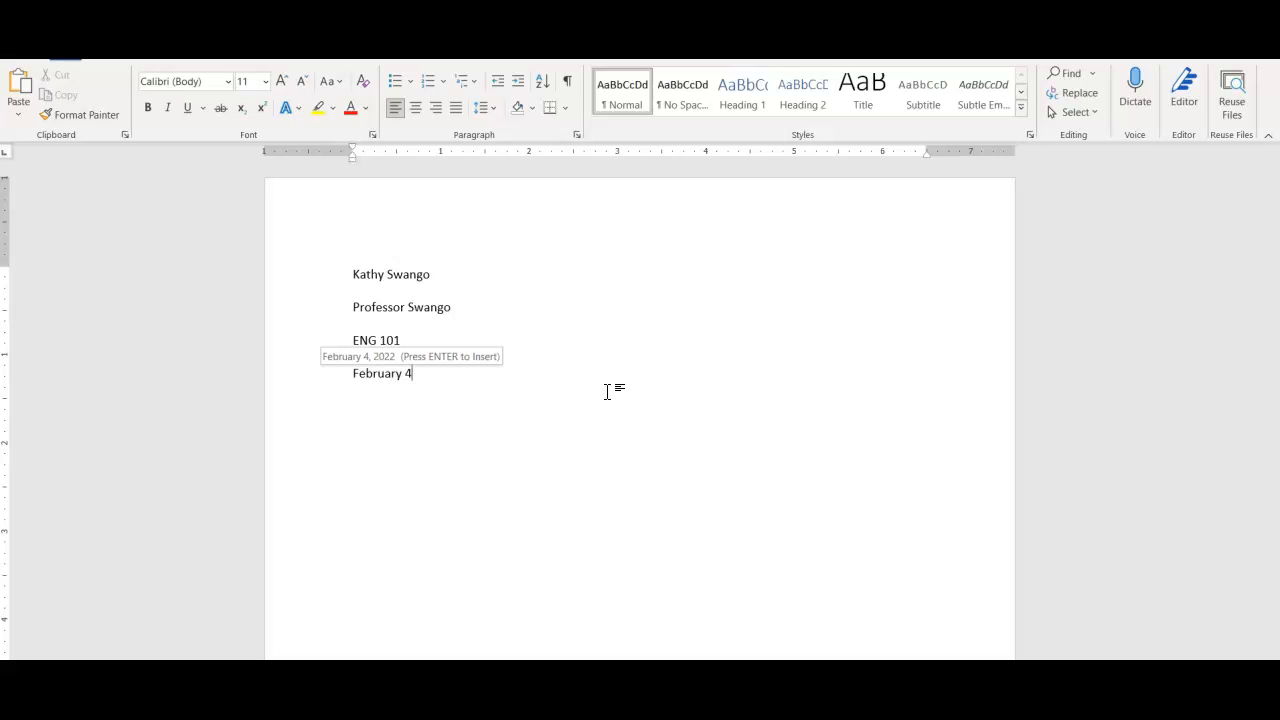
{"action": "key", "text": "Return"}
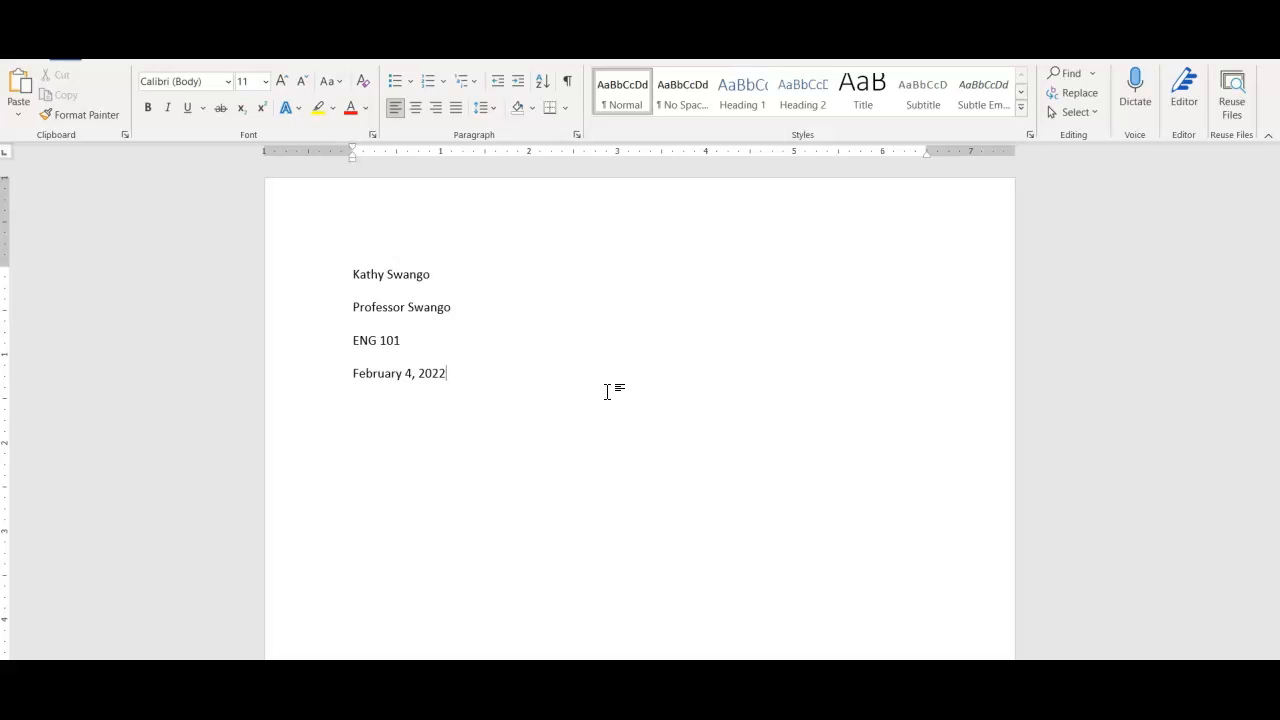
{"action": "left_click", "coordinate": [524, 425]}
{"action": "key", "text": "Return"}
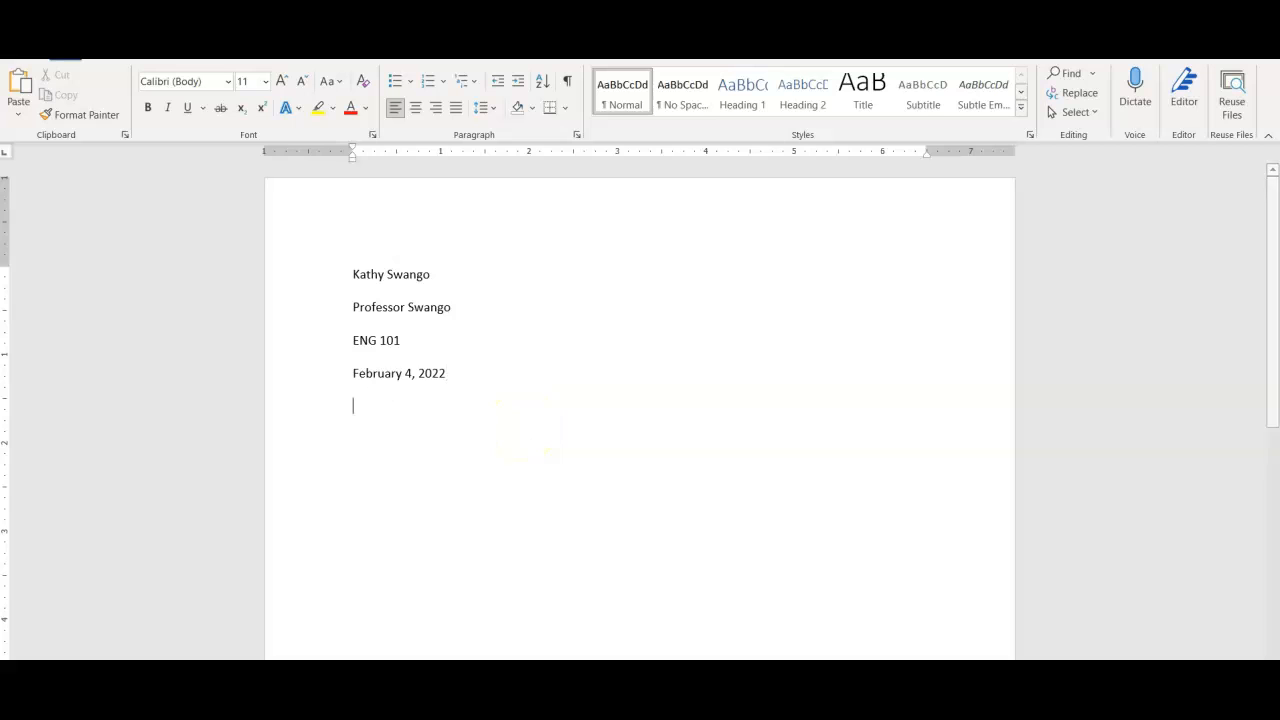
Add the centered title 'MLA Essay Template', then a left-aligned, tab-indented new paragraph.
{"action": "left_click", "coordinate": [415, 107]}
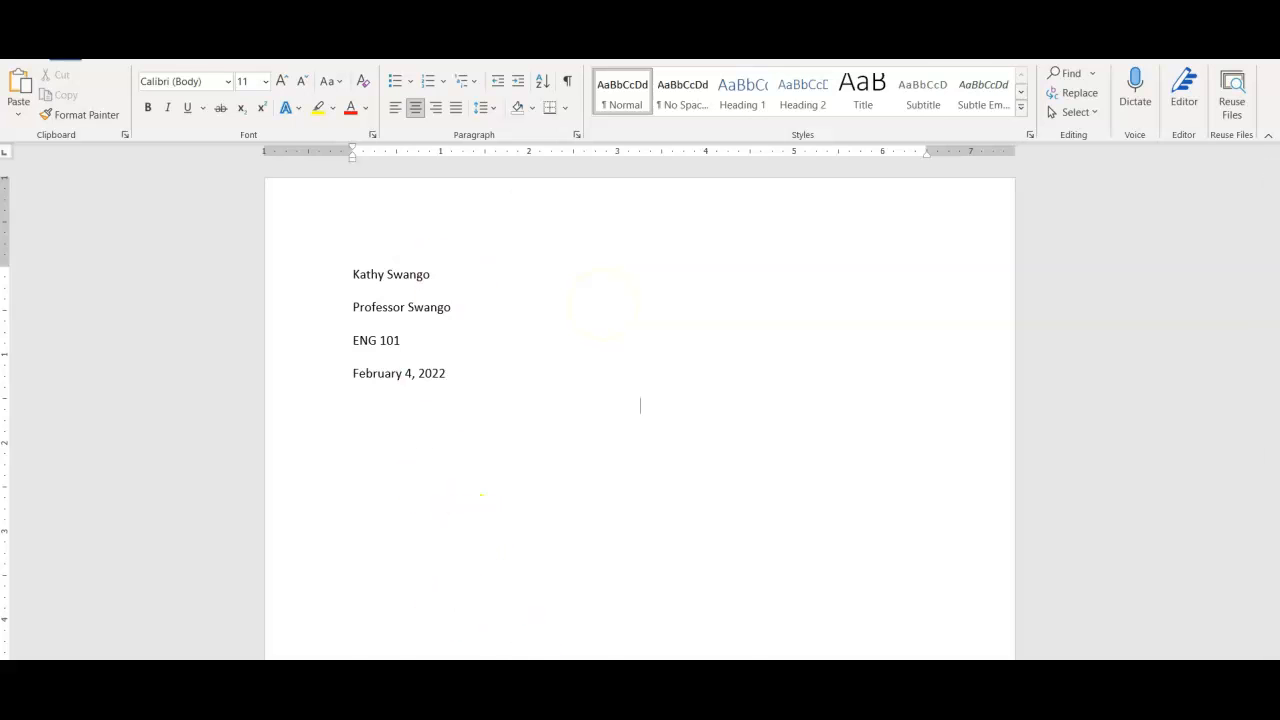
{"action": "left_click", "coordinate": [505, 703]}
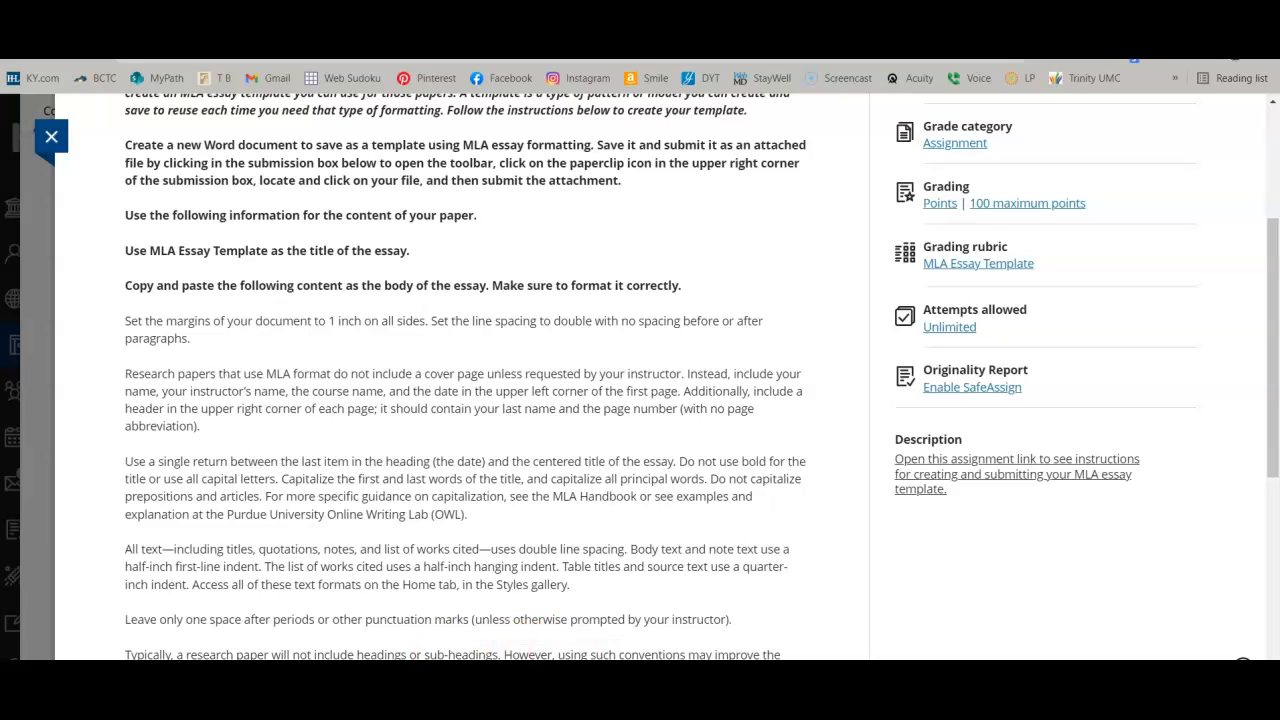
{"action": "left_click", "coordinate": [505, 703]}
{"action": "type", "text": "MLA Essay Template"}
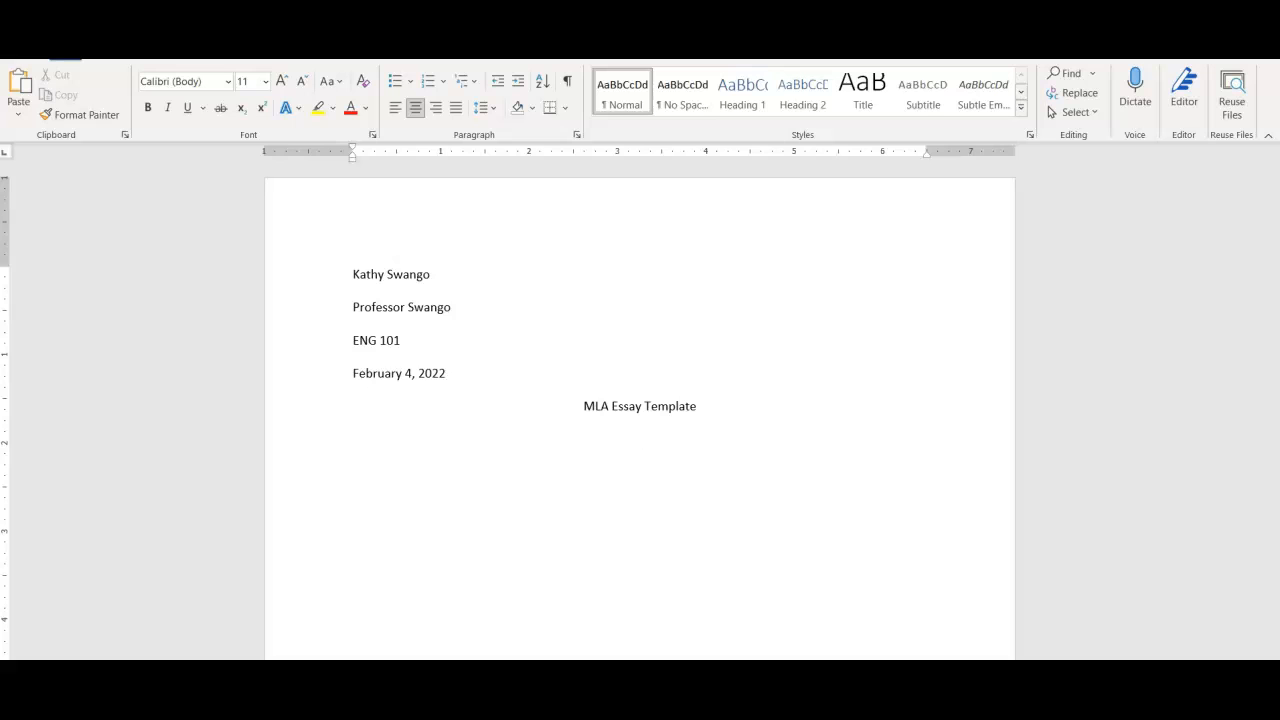
{"action": "key", "text": "Return"}
{"action": "left_click", "coordinate": [393, 110]}
{"action": "key", "text": "Tab"}
Copy the essay body paragraphs from the Blackboard assignment instructions and return to Word.
{"action": "key", "text": "alt+Tab"}
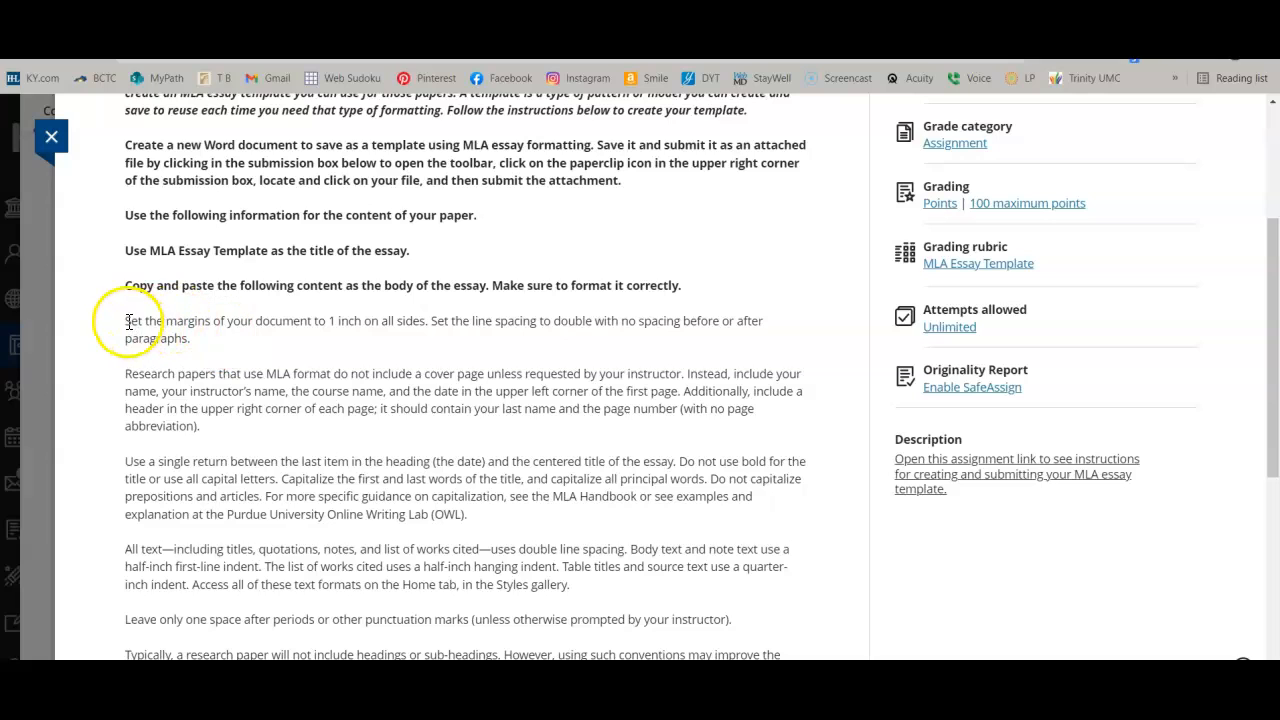
{"action": "left_click_drag", "start_coordinate": [125, 322], "coordinate": [767, 476]}
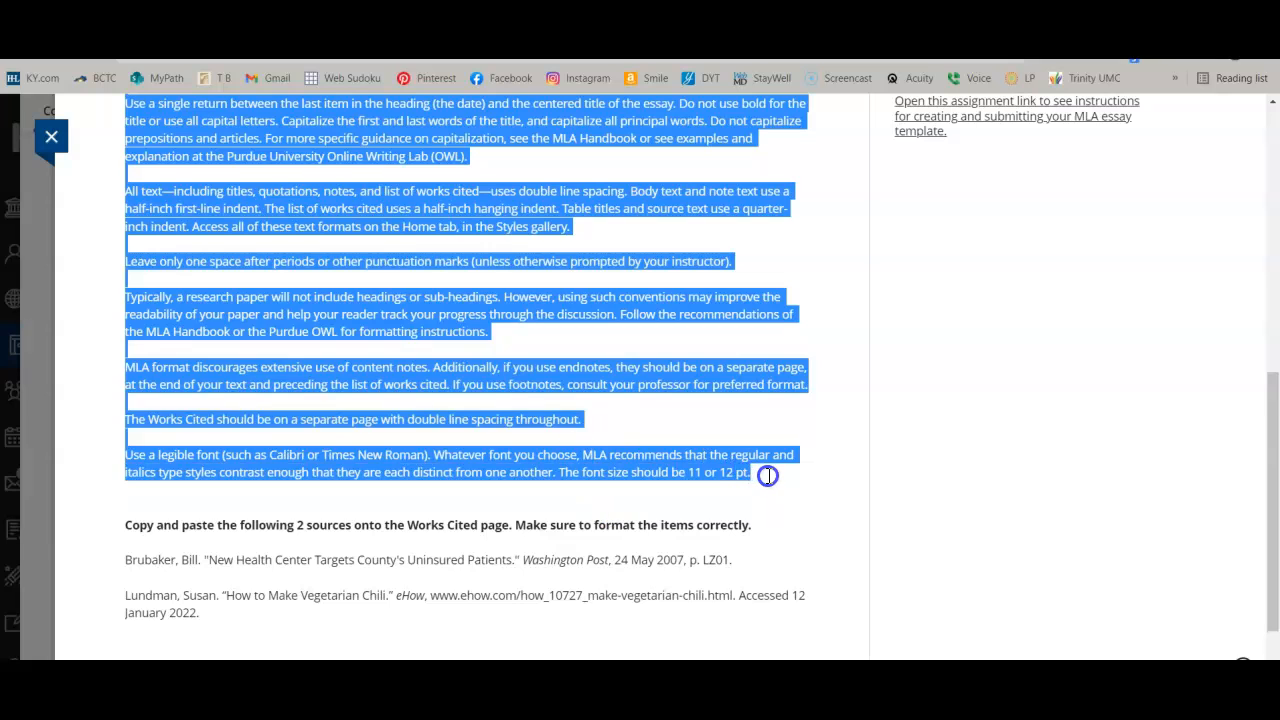
{"action": "right_click", "coordinate": [440, 312]}
{"action": "left_click", "coordinate": [480, 320]}
{"action": "left_click", "coordinate": [545, 700]}
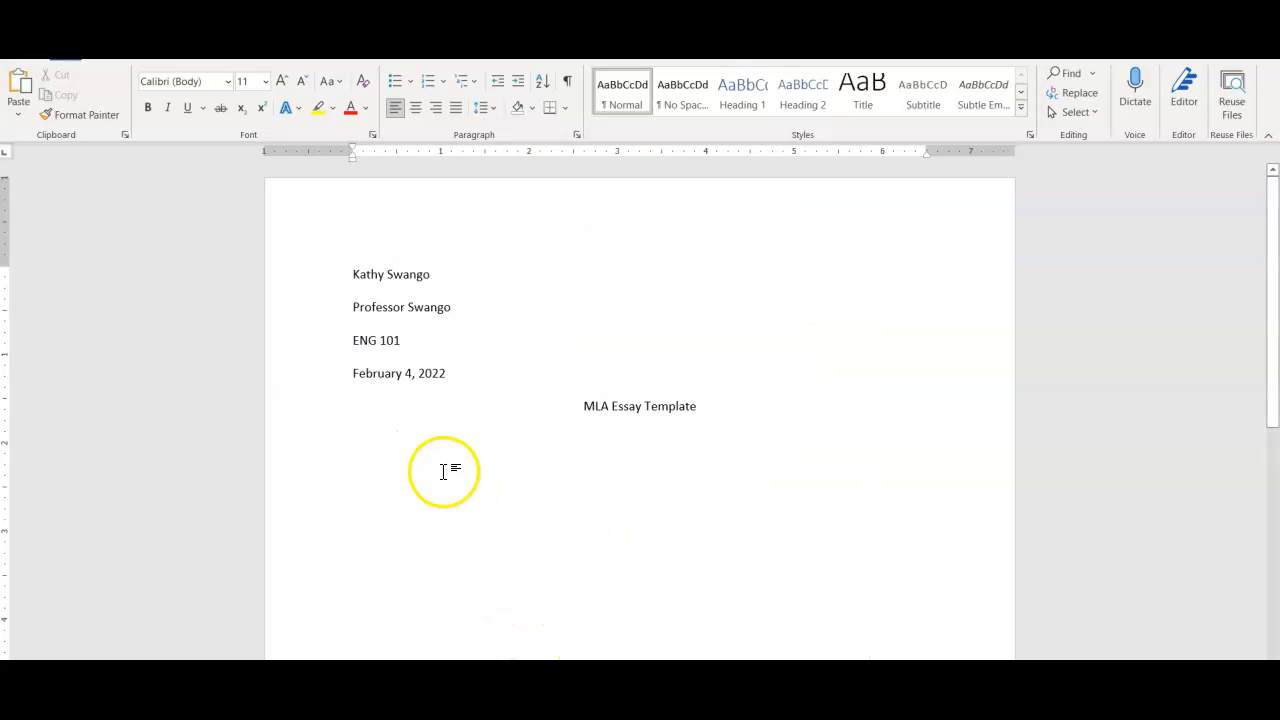
Paste the copied paragraphs below the title using Merge Formatting.
{"action": "right_click", "coordinate": [395, 442]}
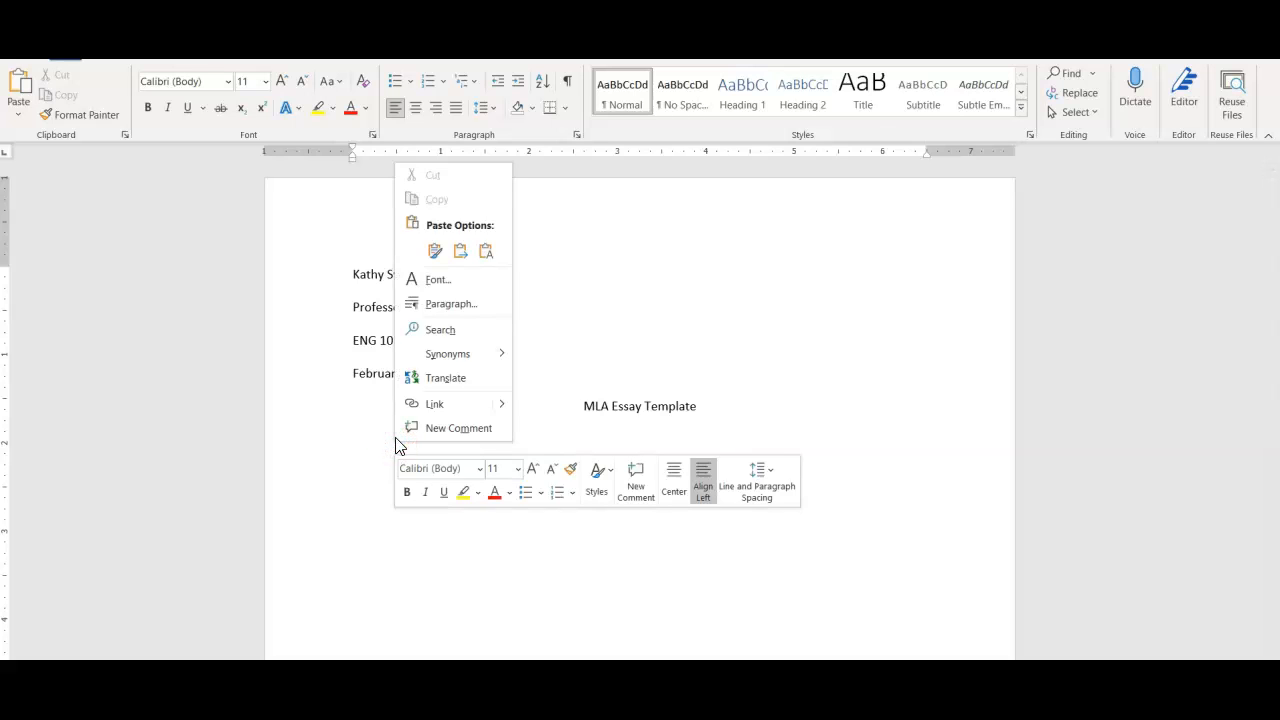
{"action": "left_click", "coordinate": [433, 252]}
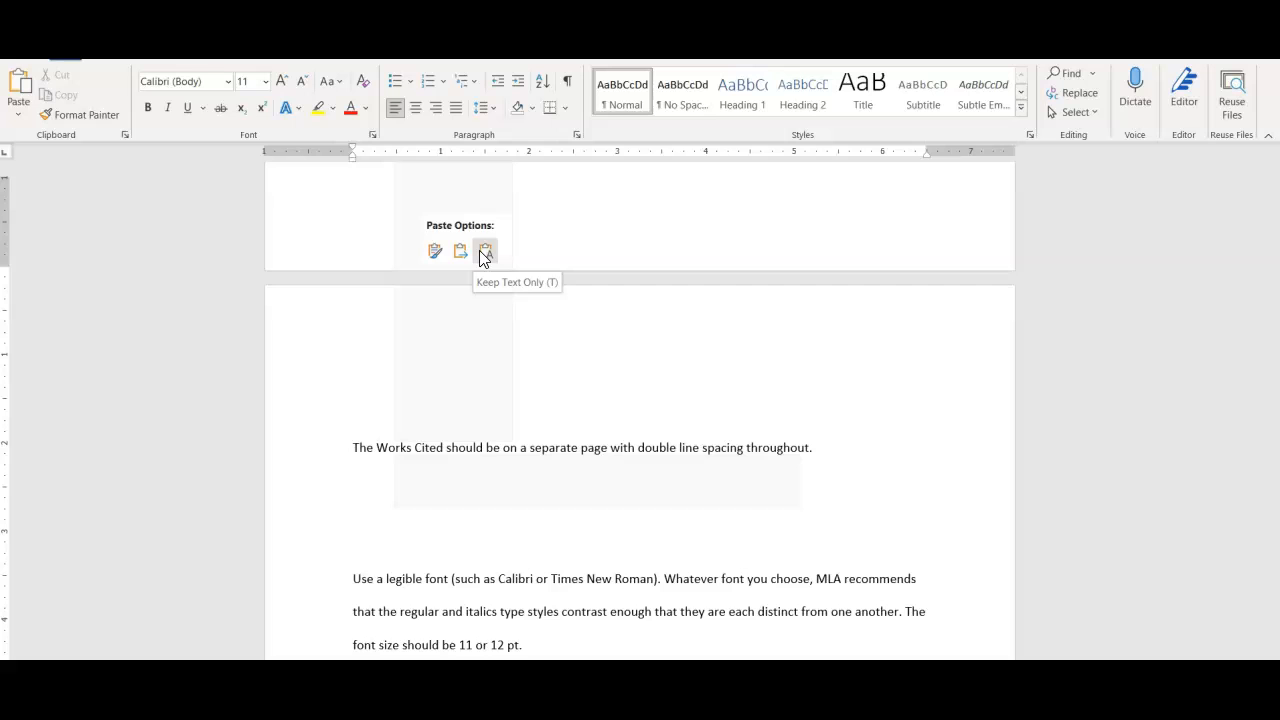
{"action": "left_click", "coordinate": [461, 255]}
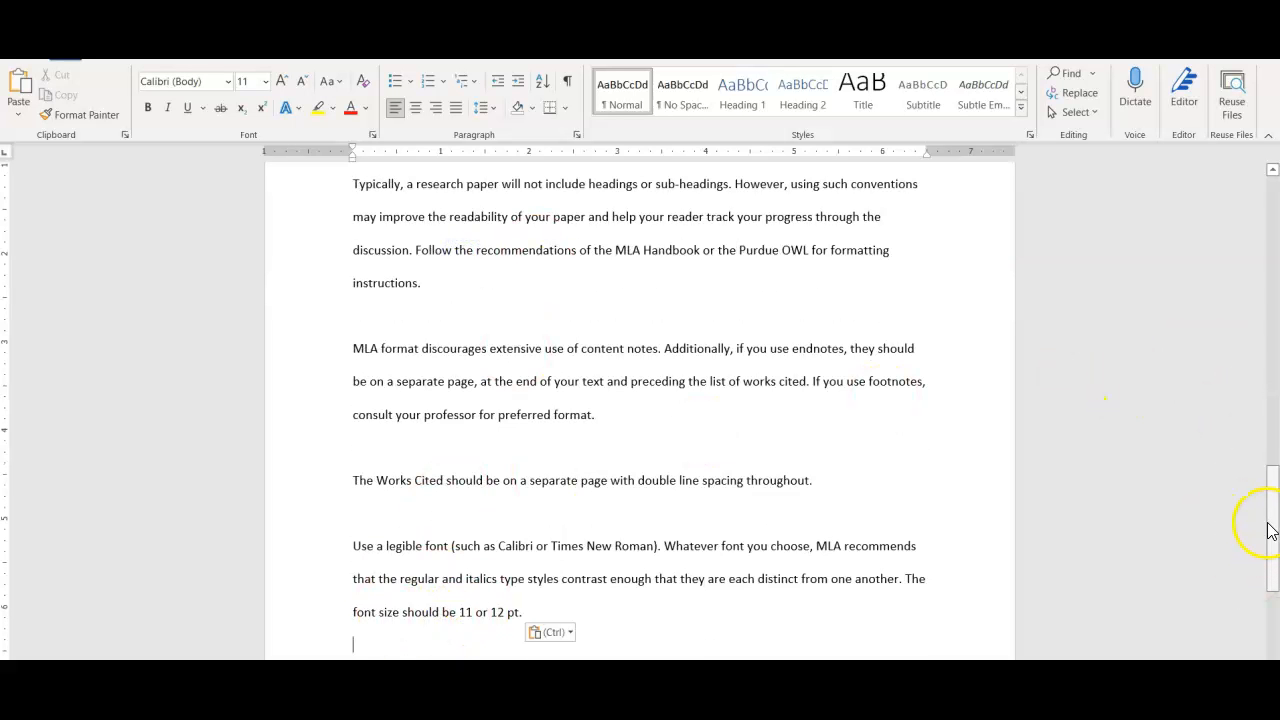
{"action": "left_click_drag", "start_coordinate": [1271, 524], "coordinate": [1265, 253]}
Delete the blank lines before 'Research papers' and 'Use a single return' and indent both first lines.
{"action": "left_click", "coordinate": [353, 440]}
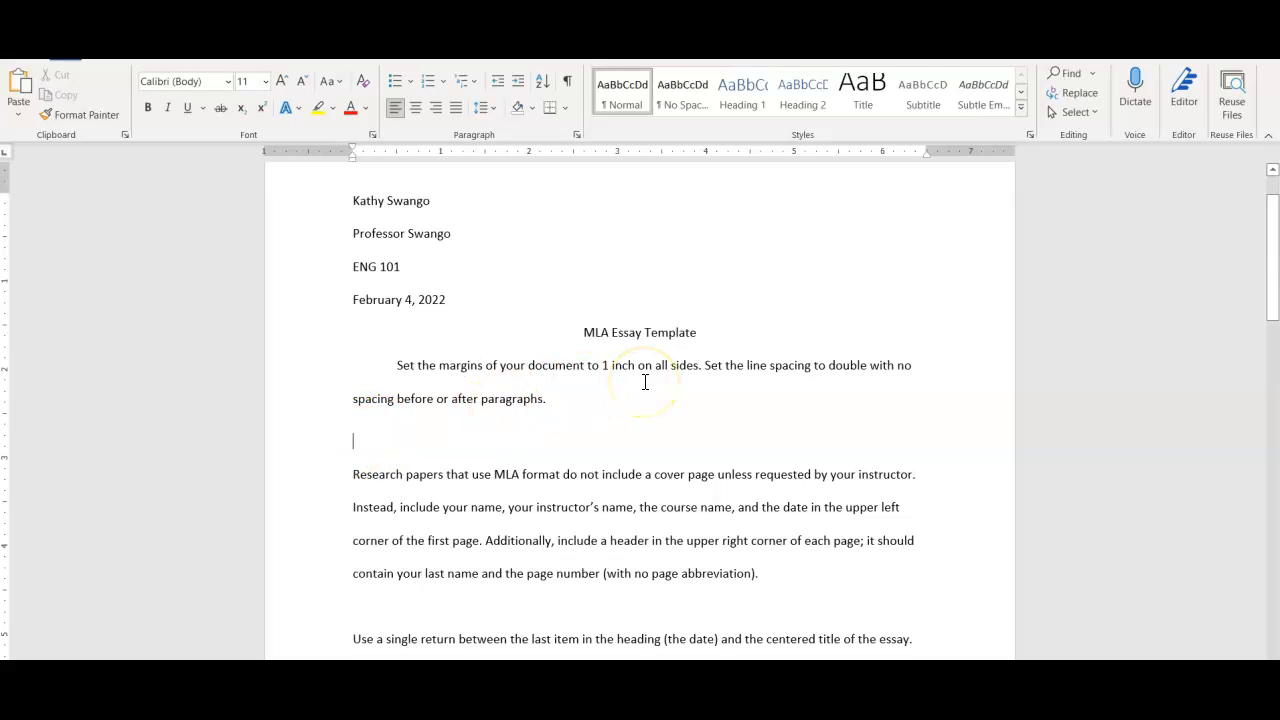
{"action": "key", "text": "Delete"}
{"action": "key", "text": "Tab"}
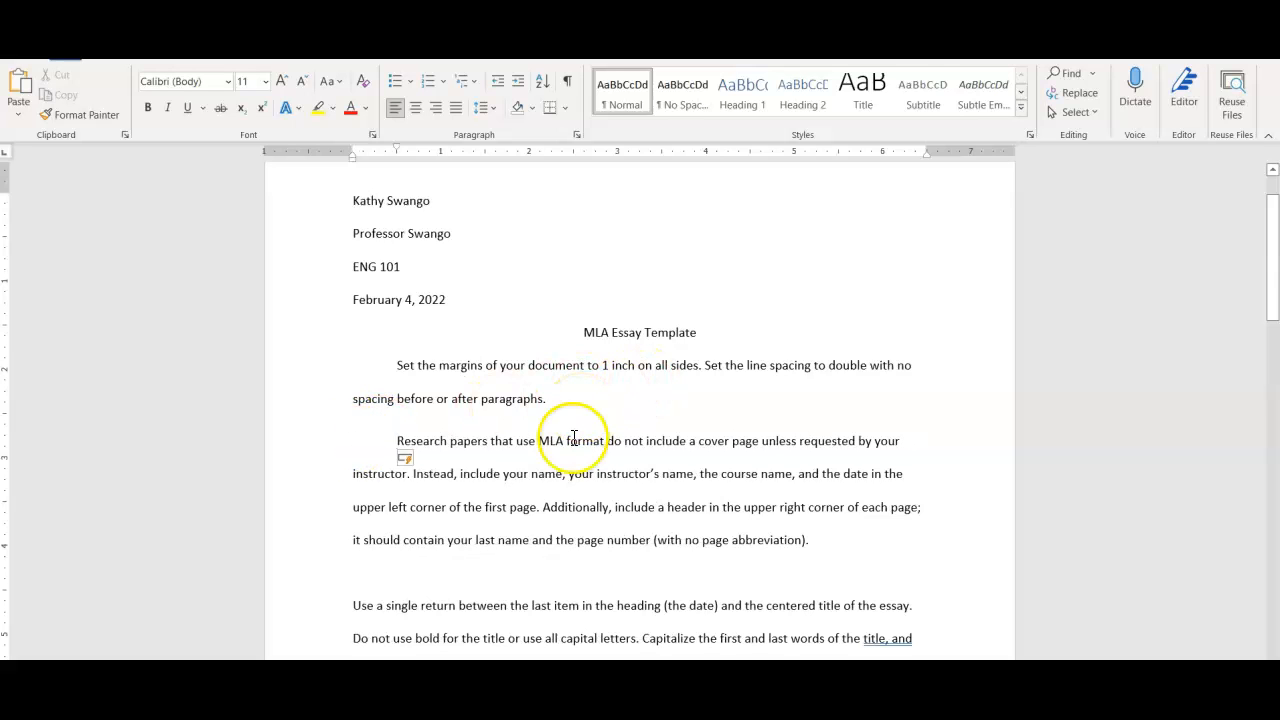
{"action": "left_click", "coordinate": [356, 576]}
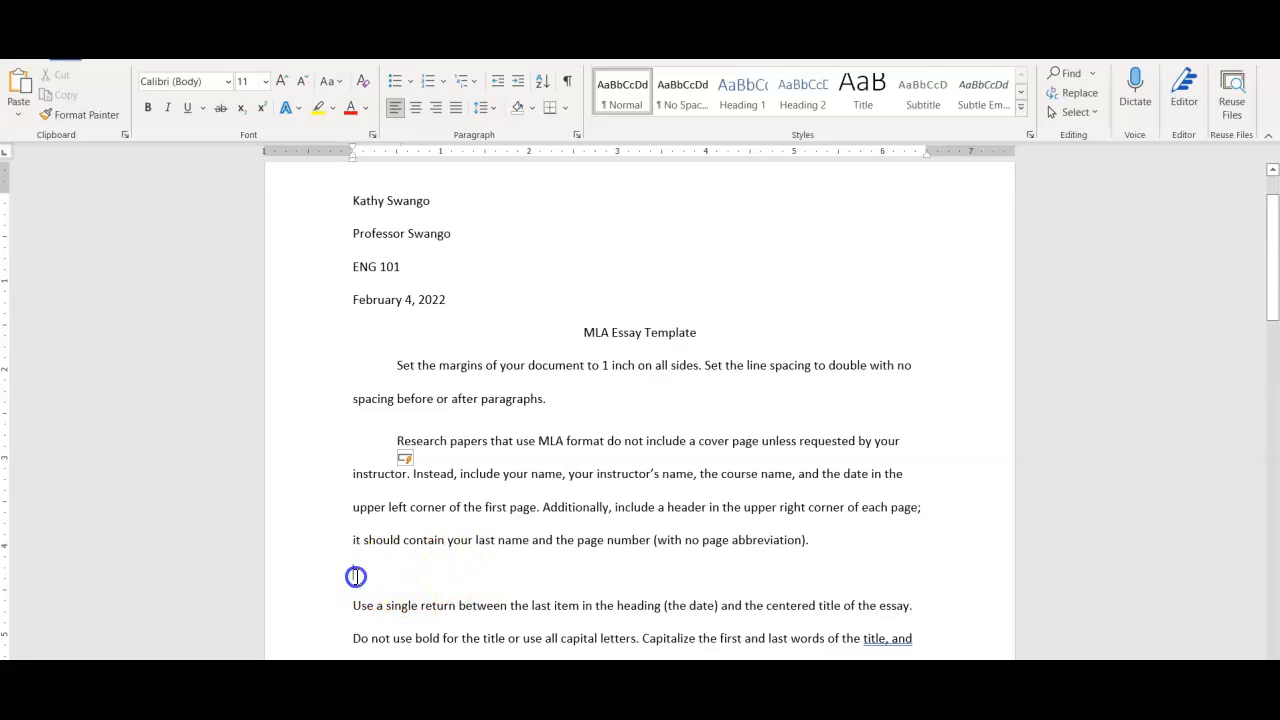
{"action": "key", "text": "BackSpace"}
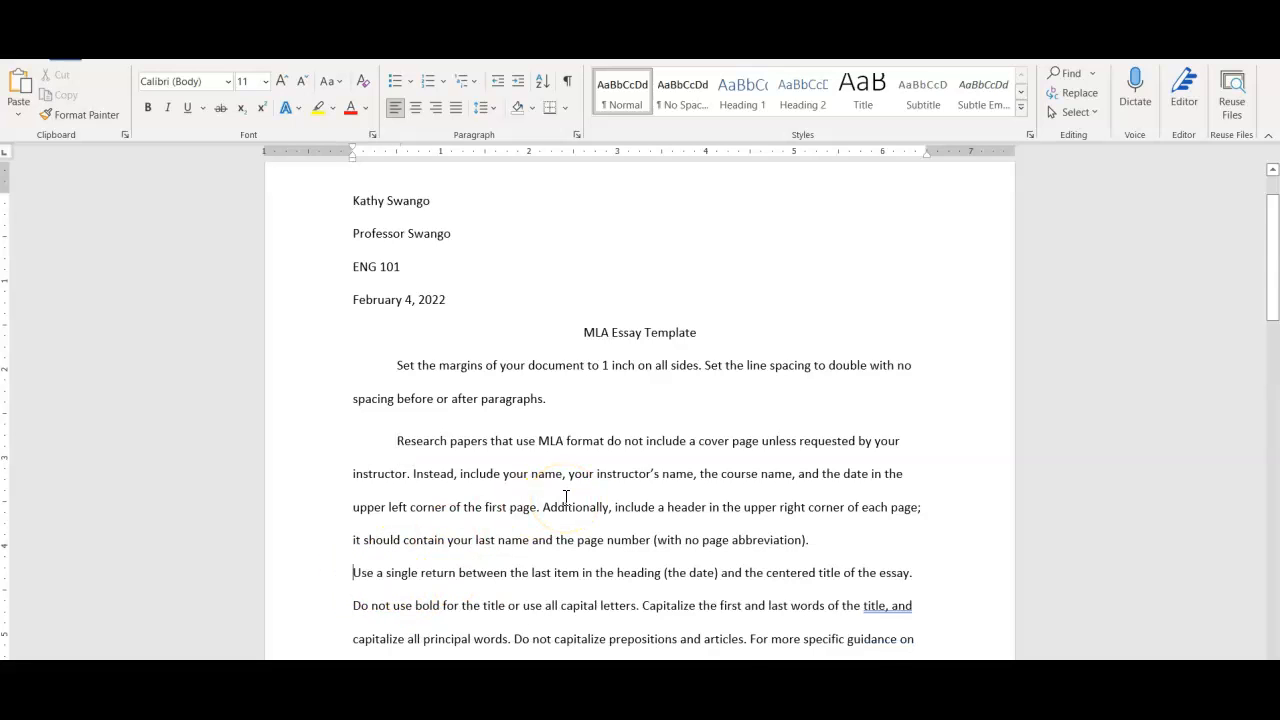
{"action": "key", "text": "Tab"}
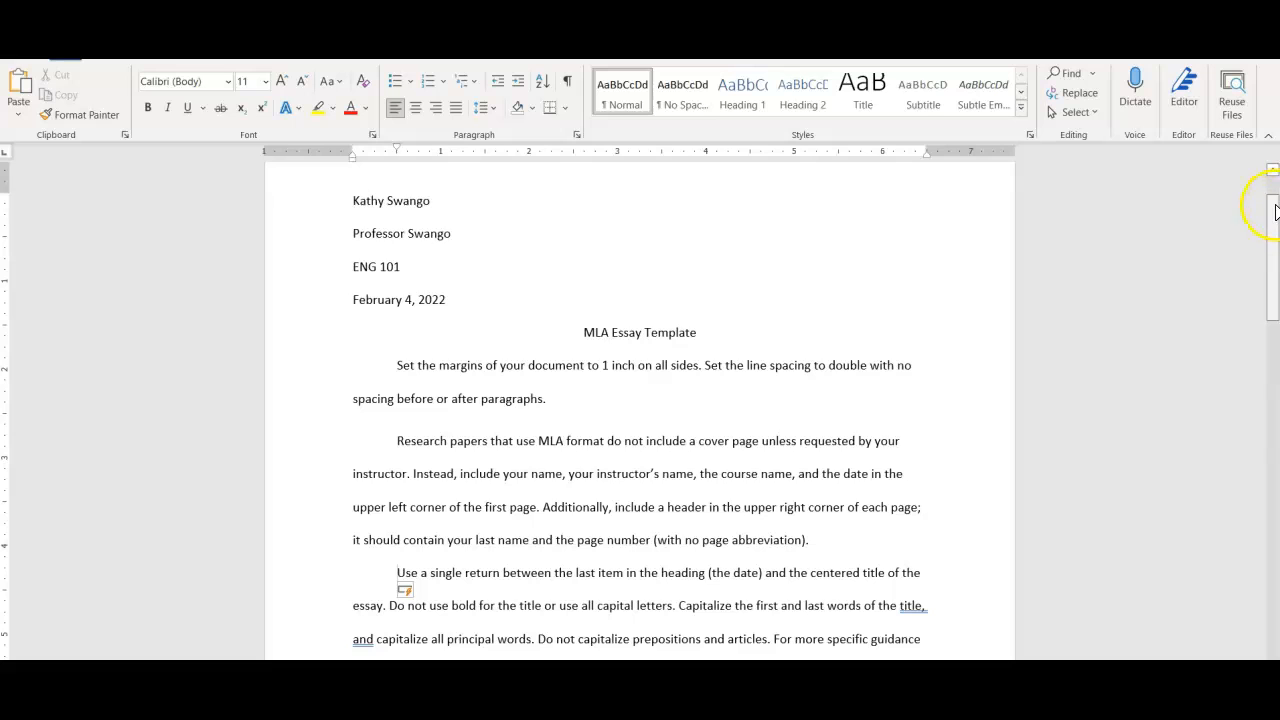
{"action": "left_click_drag", "start_coordinate": [1272, 218], "coordinate": [1272, 255]}
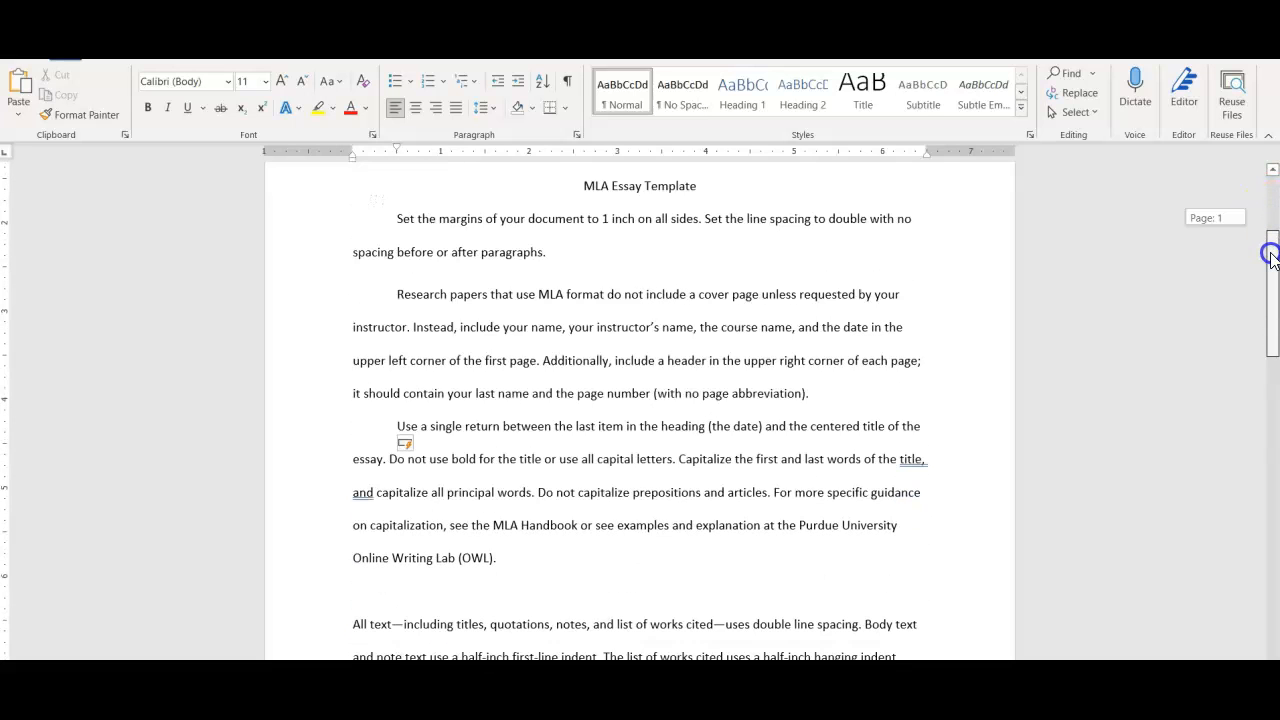
{"action": "left_click", "coordinate": [441, 277]}
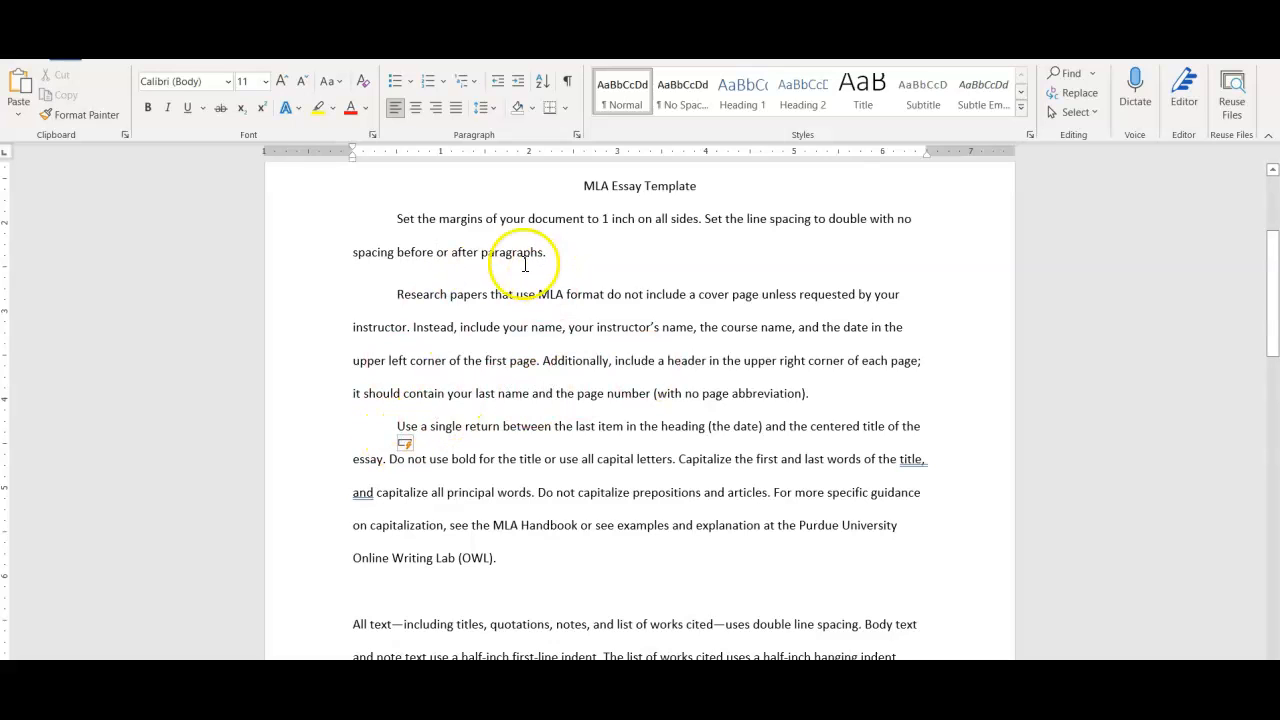
{"action": "left_click", "coordinate": [390, 292]}
Set 0 pt spacing after the 'Set the margins' paragraph and delete the blank line before 'All text'.
{"action": "triple_click", "coordinate": [389, 222]}
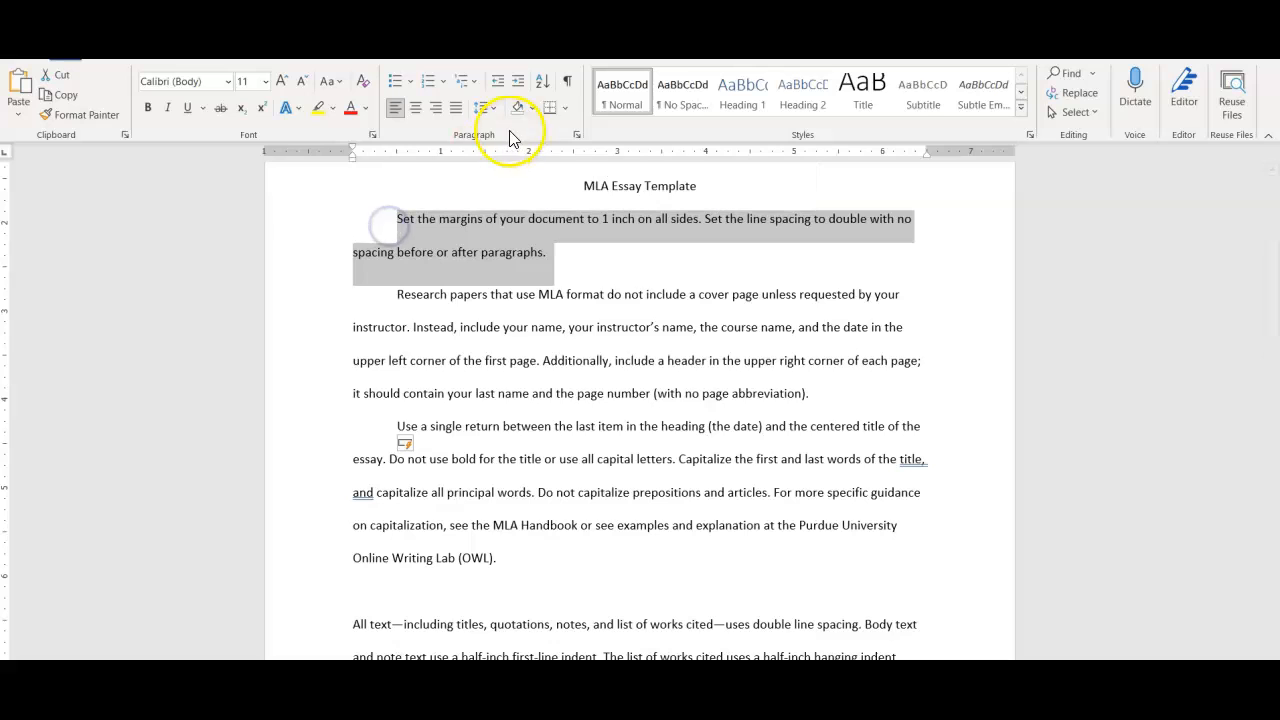
{"action": "left_click", "coordinate": [578, 136]}
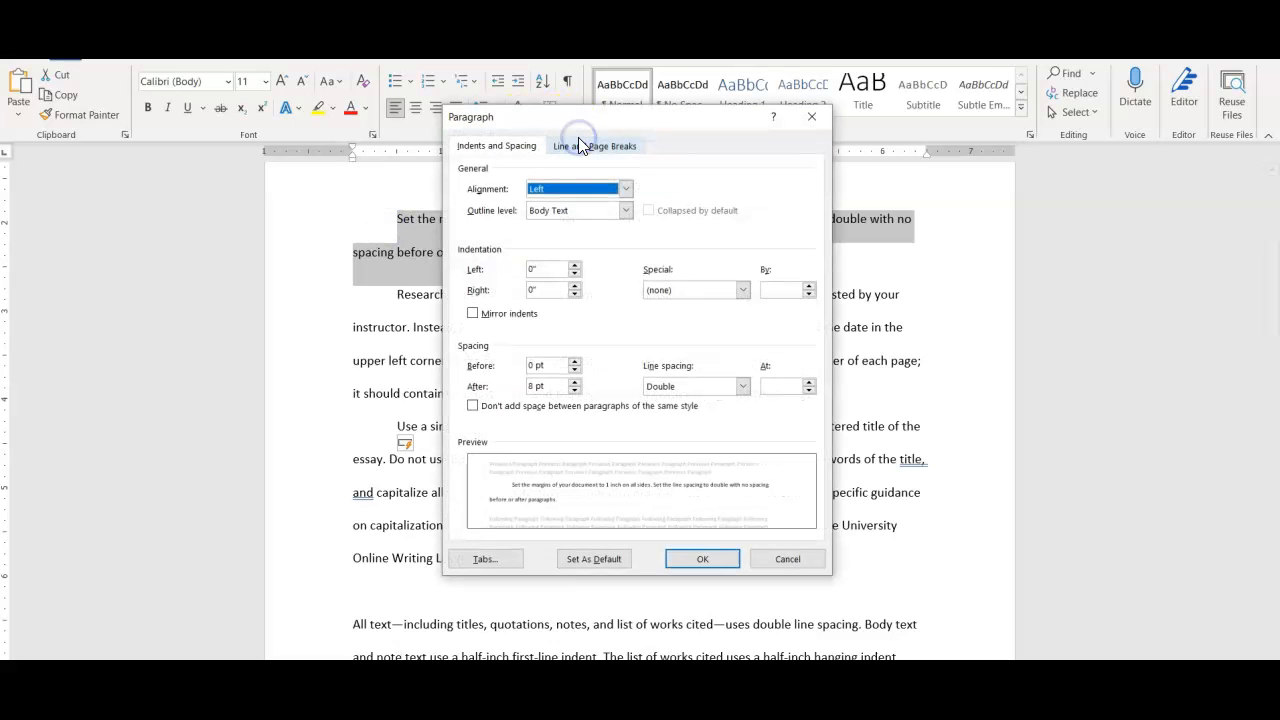
{"action": "left_click", "coordinate": [574, 391]}
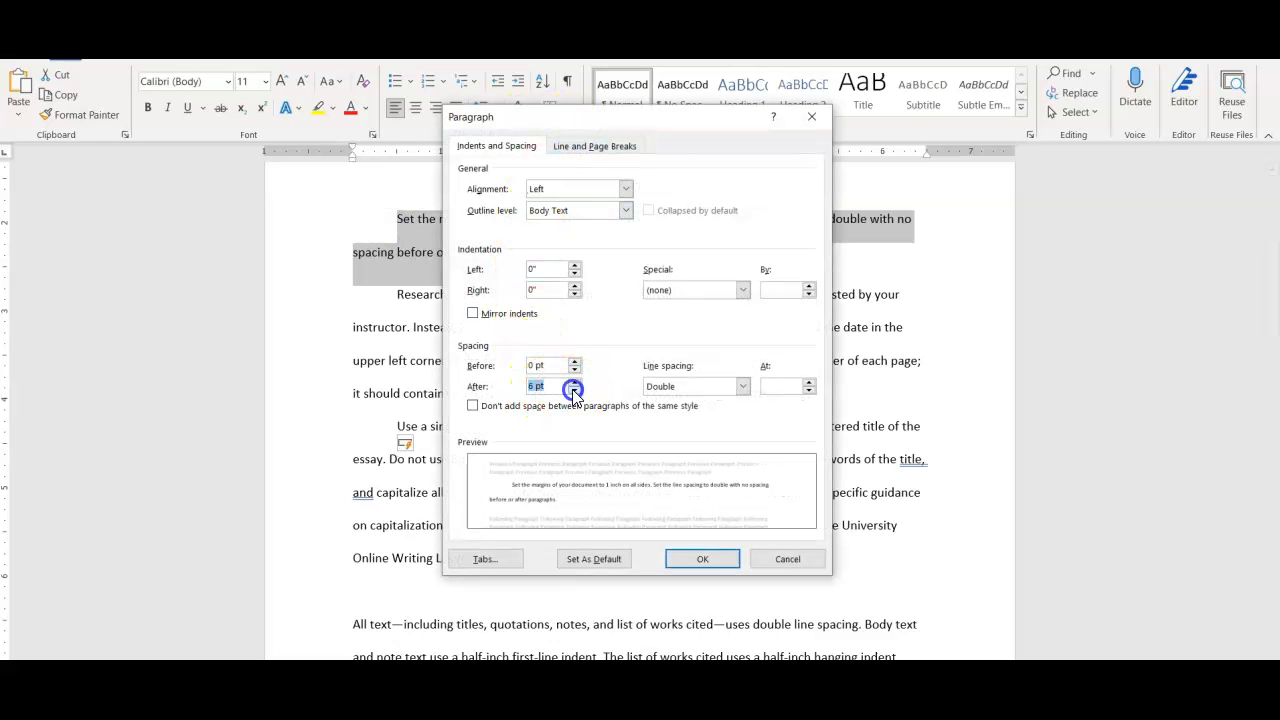
{"action": "left_click", "coordinate": [690, 561]}
{"action": "left_click", "coordinate": [614, 354]}
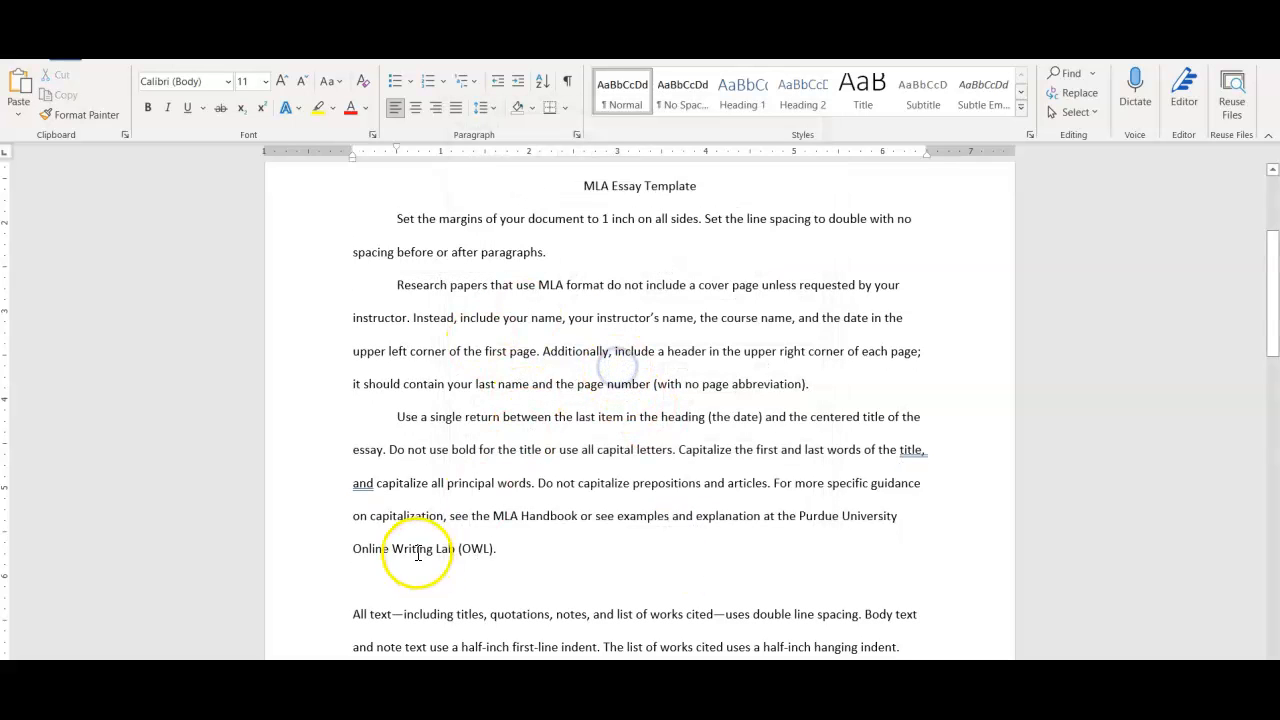
{"action": "left_click", "coordinate": [356, 581]}
{"action": "key", "text": "Delete"}
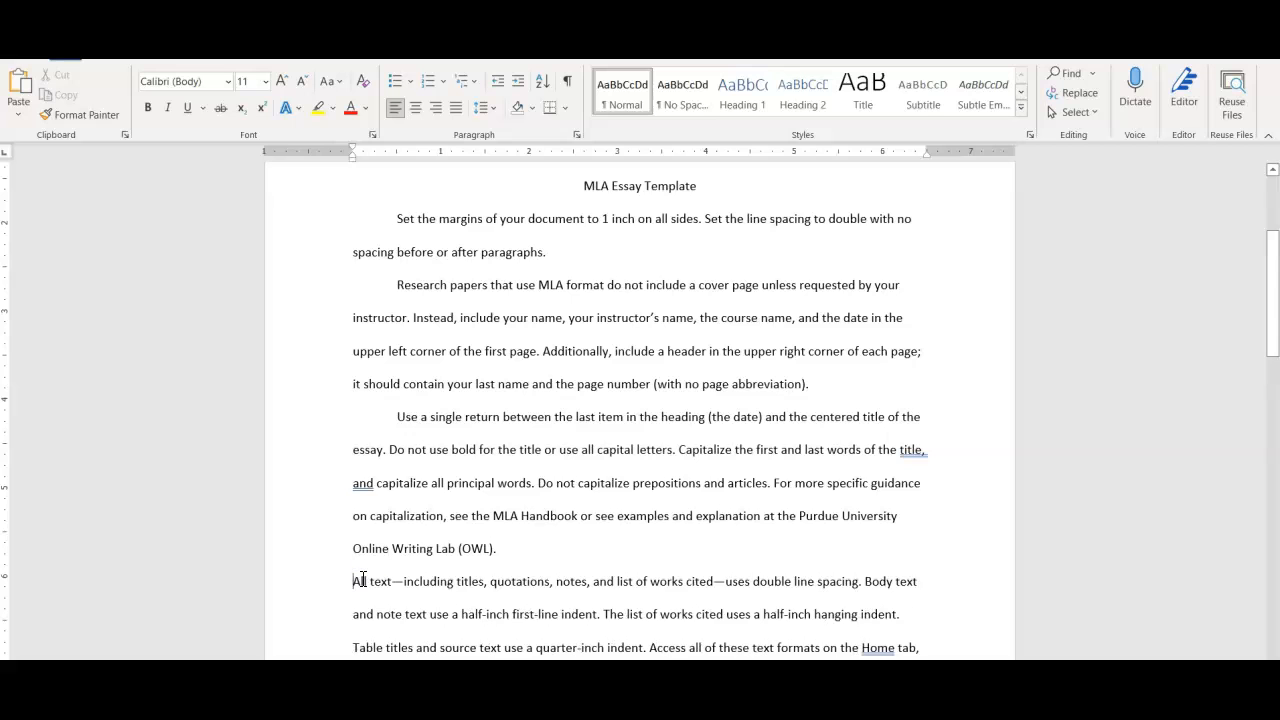
Indent the 'All text' and 'Leave only one space' paragraphs and delete the blank line between them.
{"action": "key", "text": "Tab"}
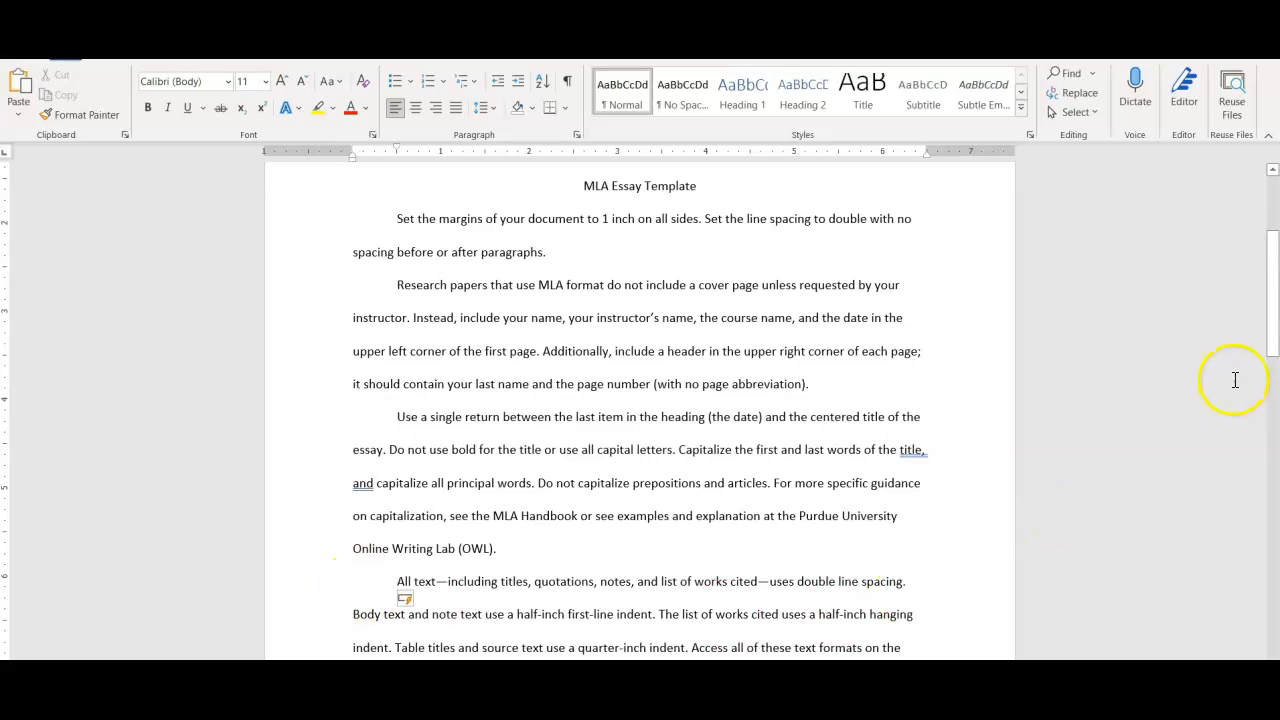
{"action": "left_click_drag", "start_coordinate": [1272, 306], "coordinate": [1272, 398]}
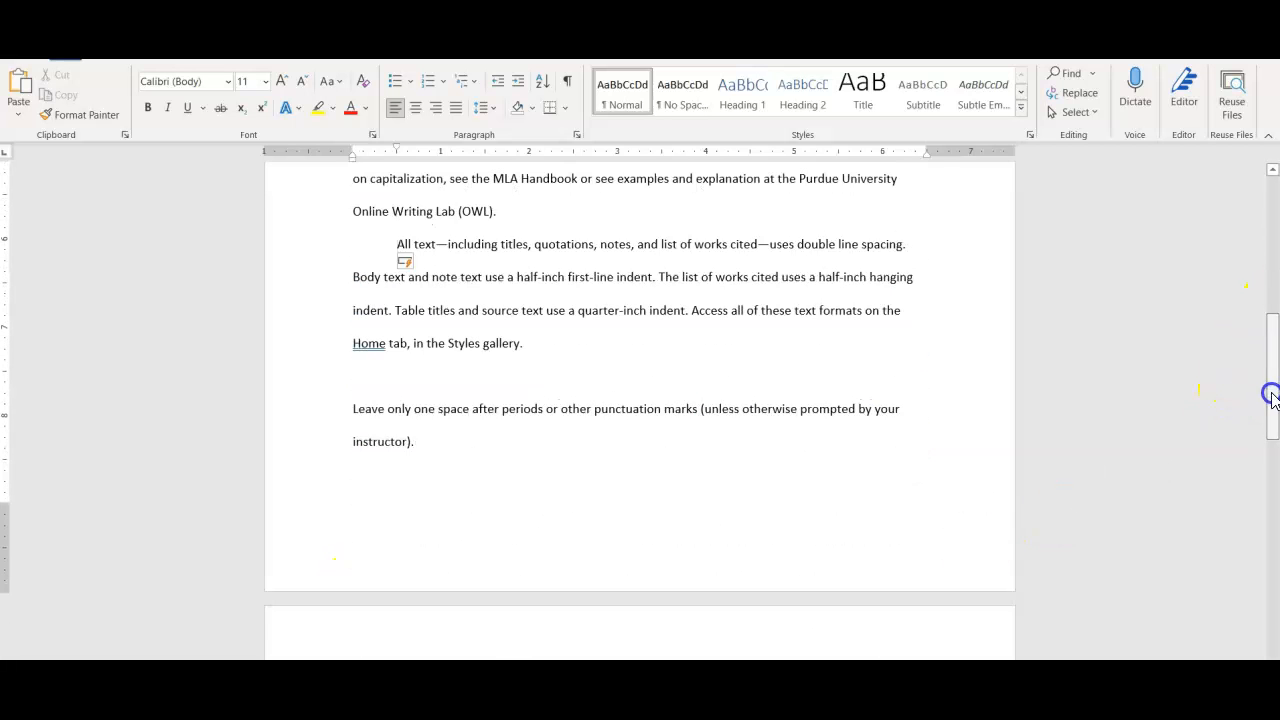
{"action": "left_click", "coordinate": [352, 406]}
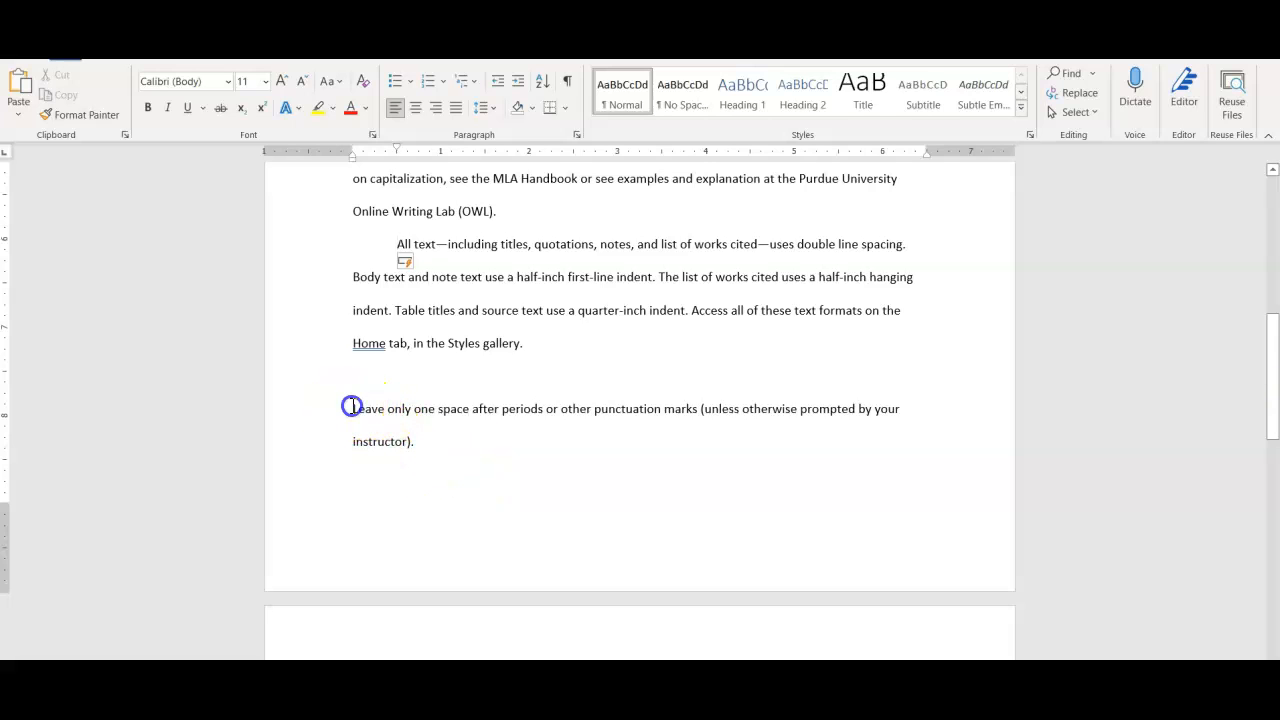
{"action": "key", "text": "Tab"}
{"action": "left_click", "coordinate": [352, 375]}
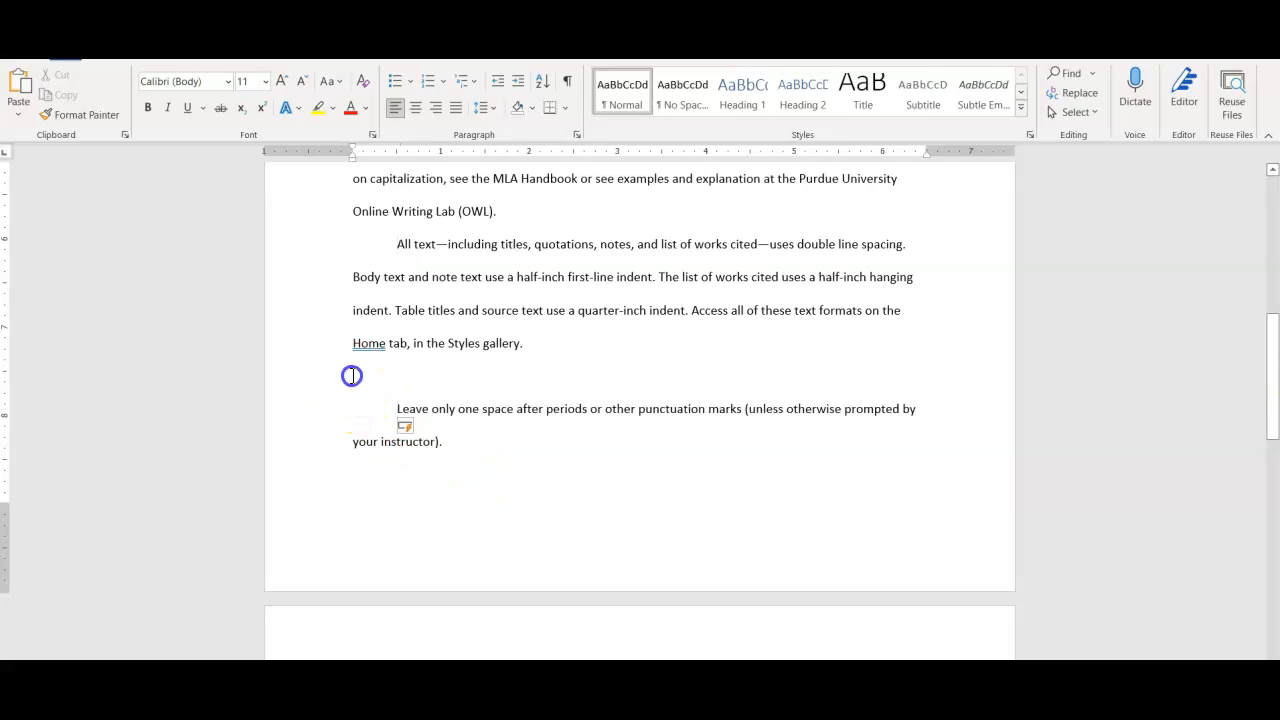
{"action": "key", "text": "Delete"}
{"action": "left_click_drag", "start_coordinate": [1269, 357], "coordinate": [1267, 424]}
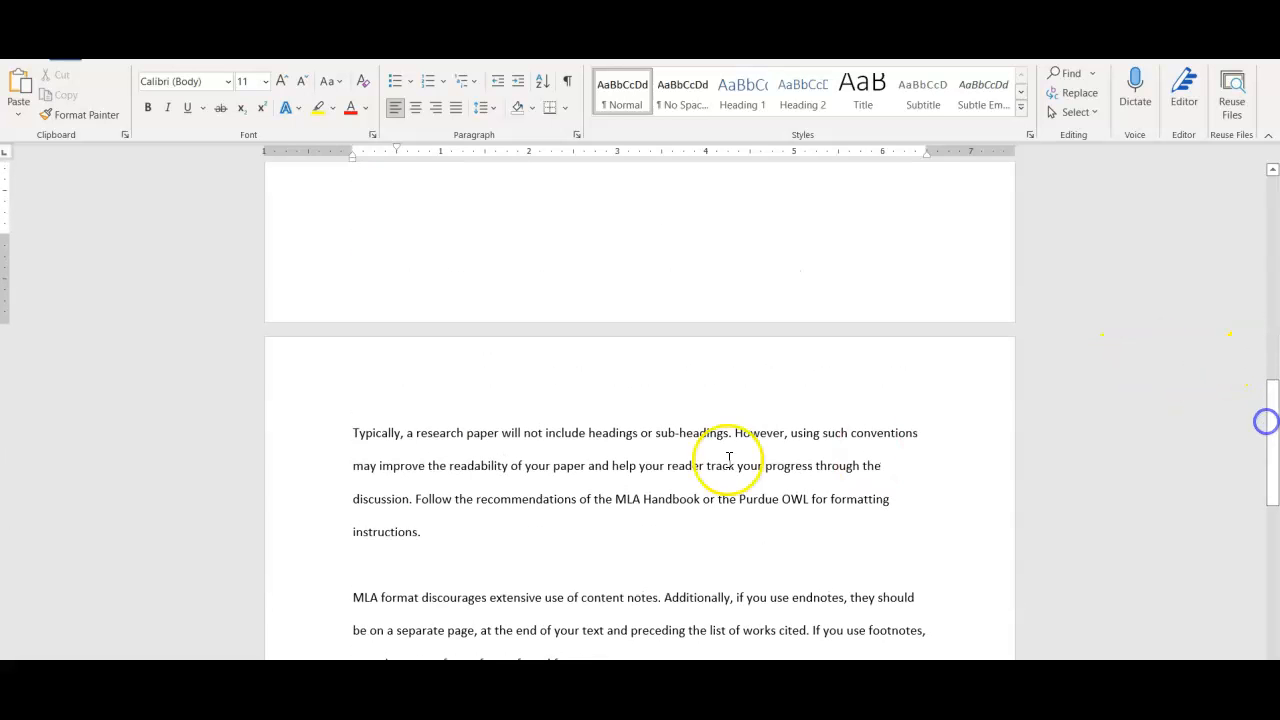
Indent the 'Typically' and 'MLA format discourages' paragraphs and remove the blank lines around 'Typically'.
{"action": "left_click", "coordinate": [355, 432]}
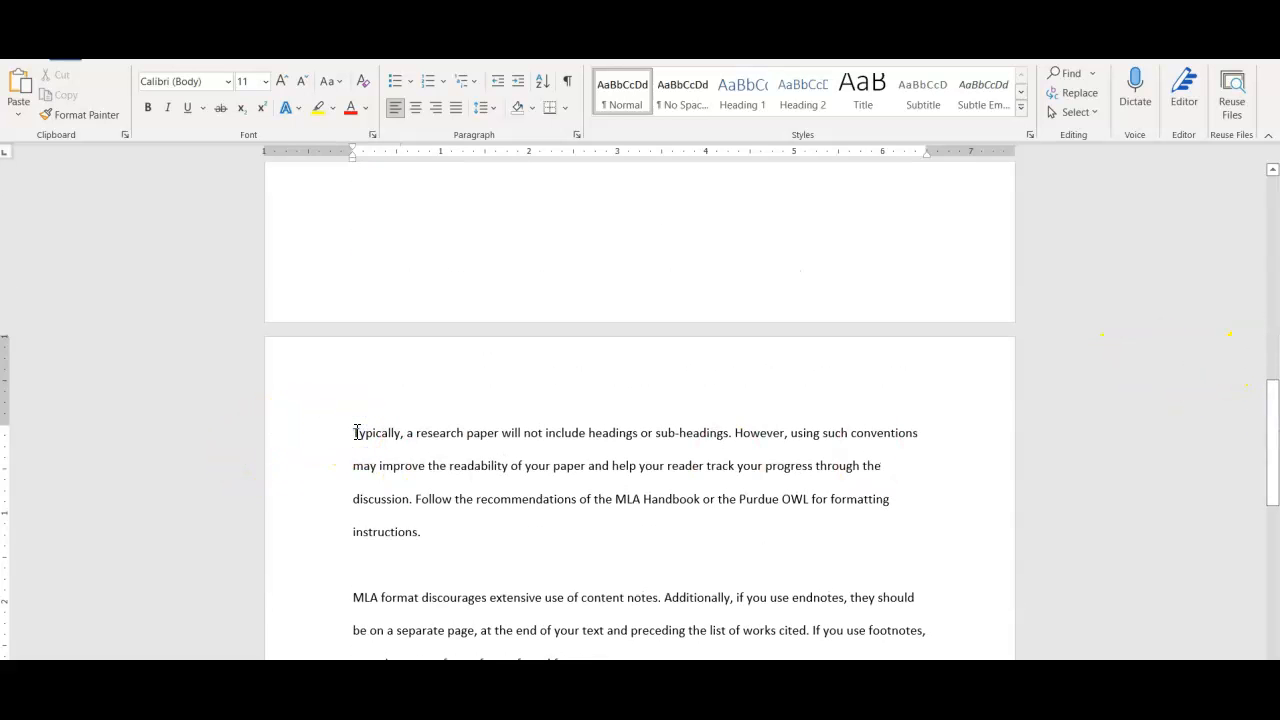
{"action": "key", "text": "Tab"}
{"action": "left_click", "coordinate": [352, 600]}
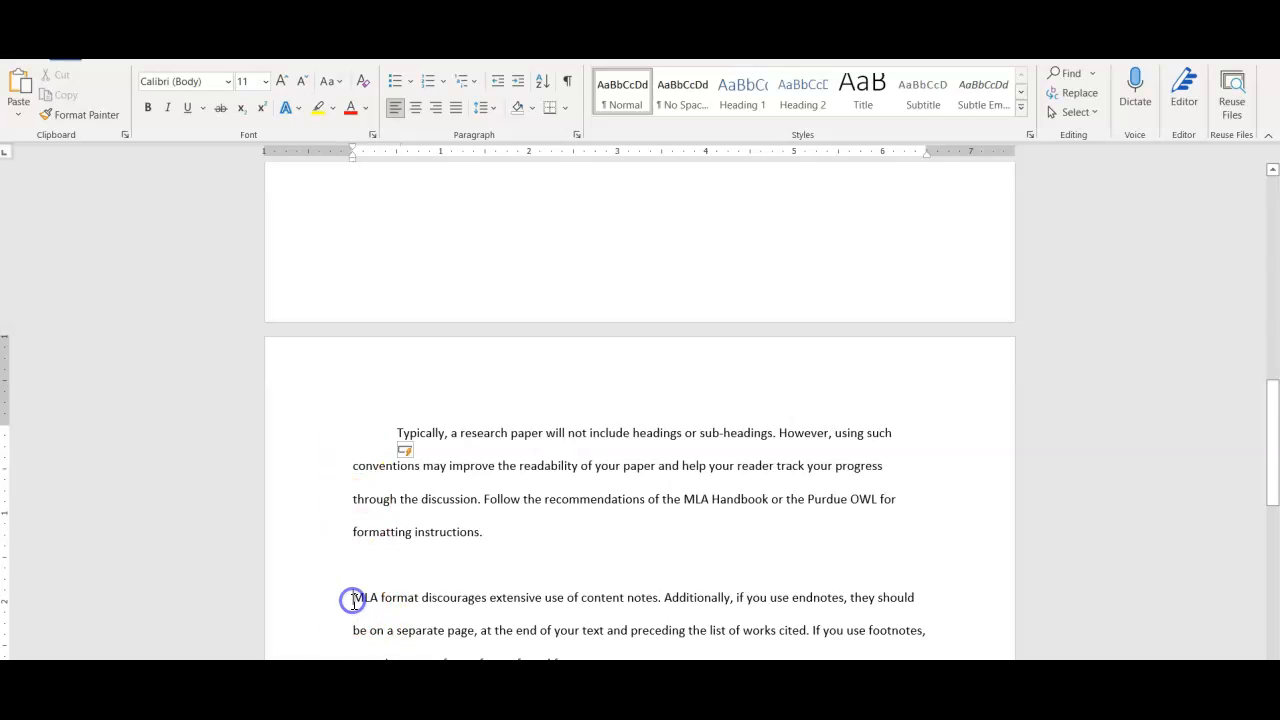
{"action": "key", "text": "Tab"}
{"action": "key", "text": "BackSpace"}
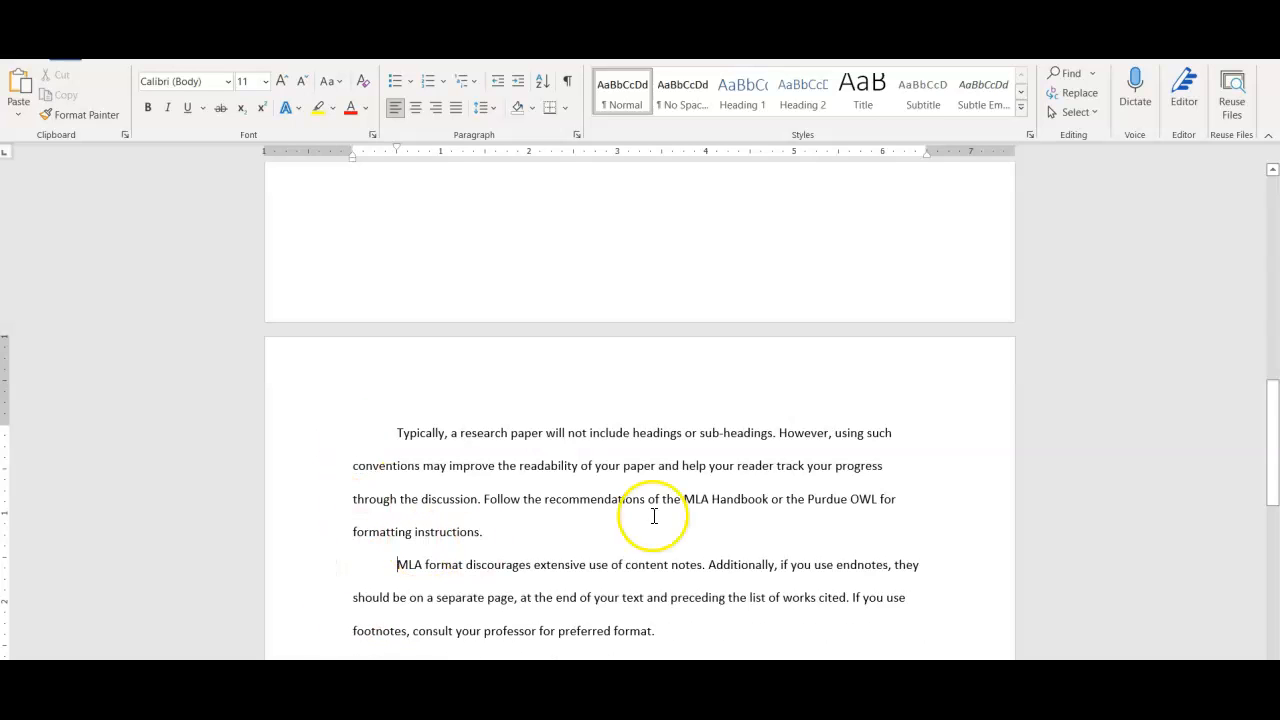
{"action": "left_click", "coordinate": [379, 390]}
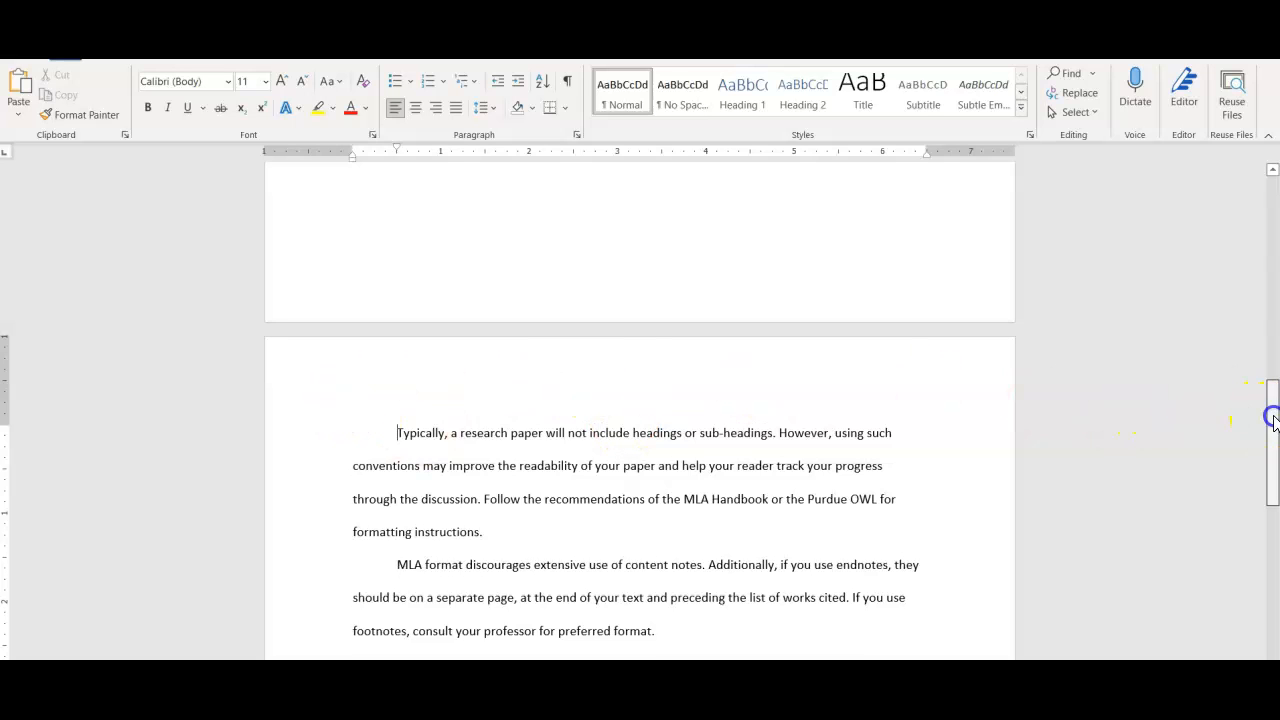
{"action": "left_click_drag", "start_coordinate": [1273, 420], "coordinate": [1271, 394]}
{"action": "left_click", "coordinate": [367, 316]}
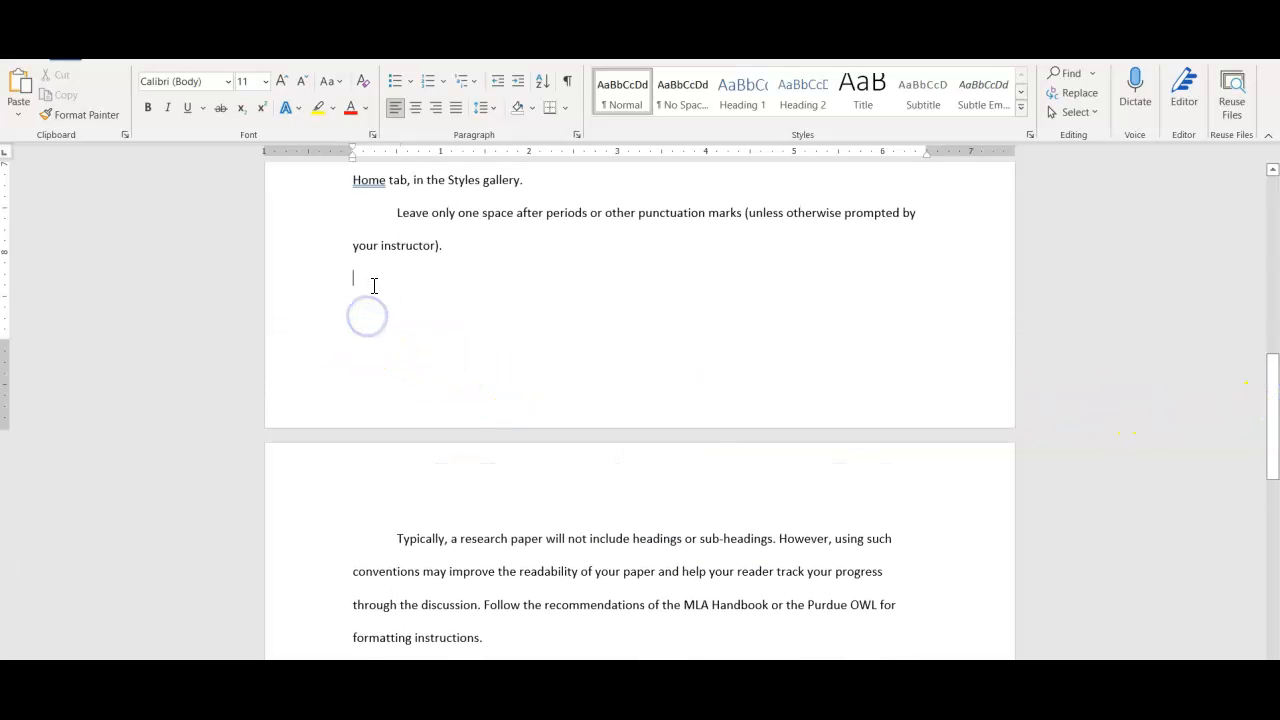
{"action": "key", "text": "Delete"}
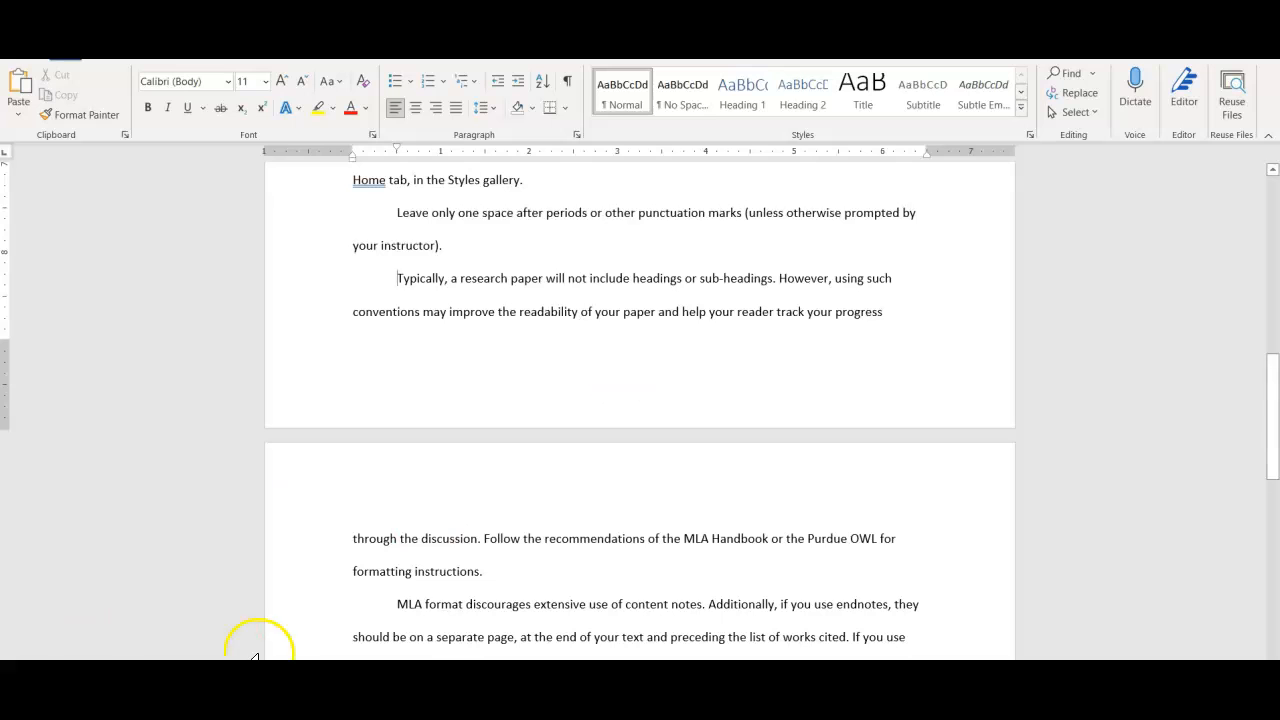
Indent 'The Works Cited' and 'Use a legible font' paragraphs and remove the blank lines between them.
{"action": "scroll", "coordinate": [1271, 437], "scroll_direction": "down", "scroll_amount": 3}
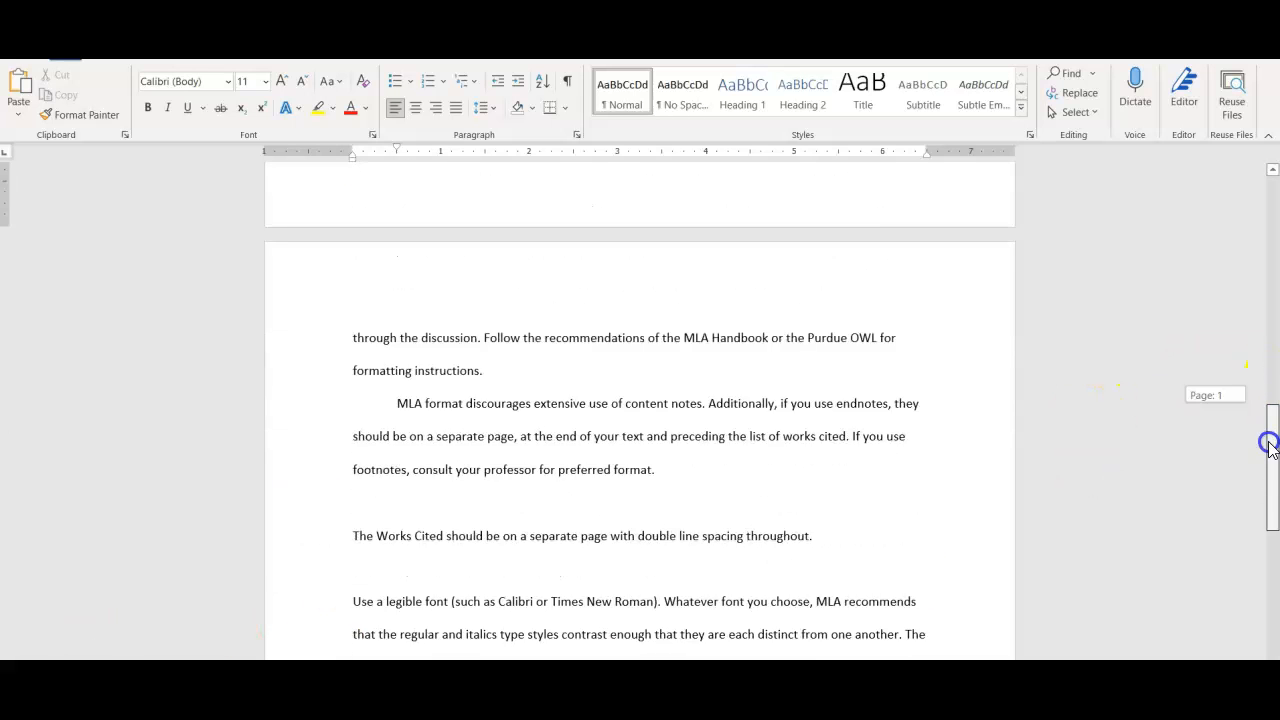
{"action": "left_click", "coordinate": [349, 410]}
{"action": "key", "text": "Tab"}
{"action": "left_click", "coordinate": [356, 477]}
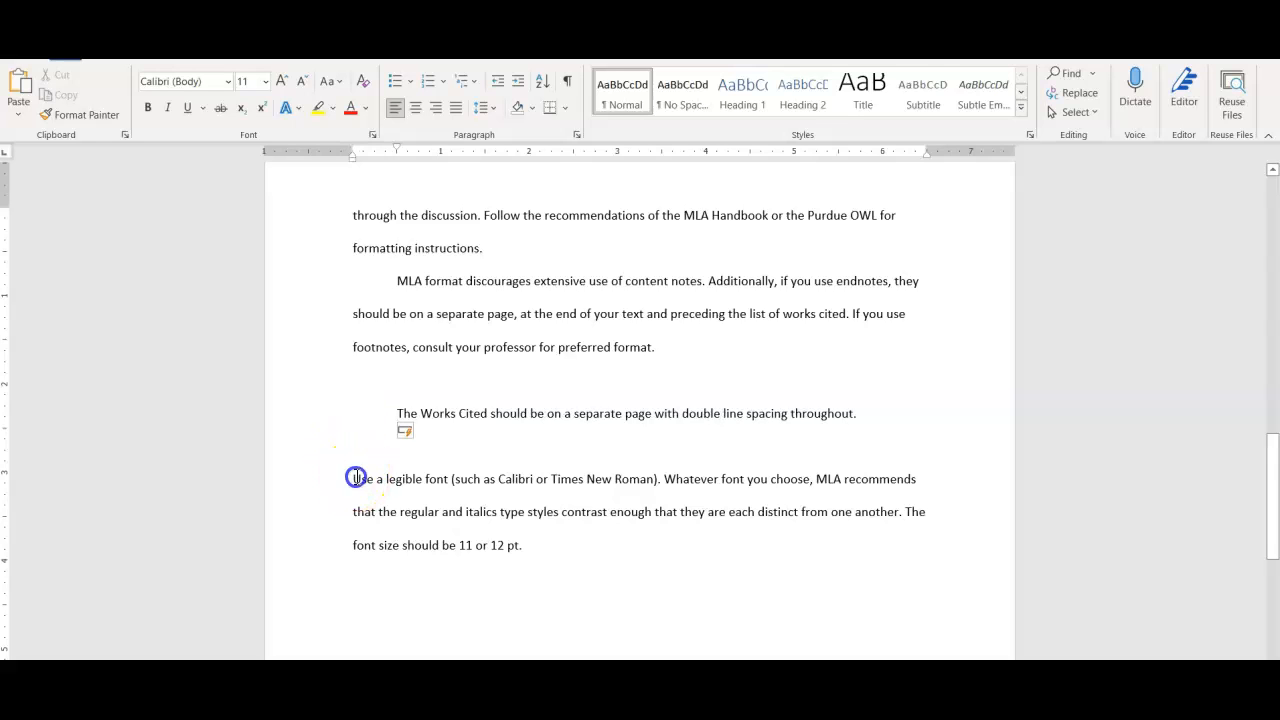
{"action": "key", "text": "Tab"}
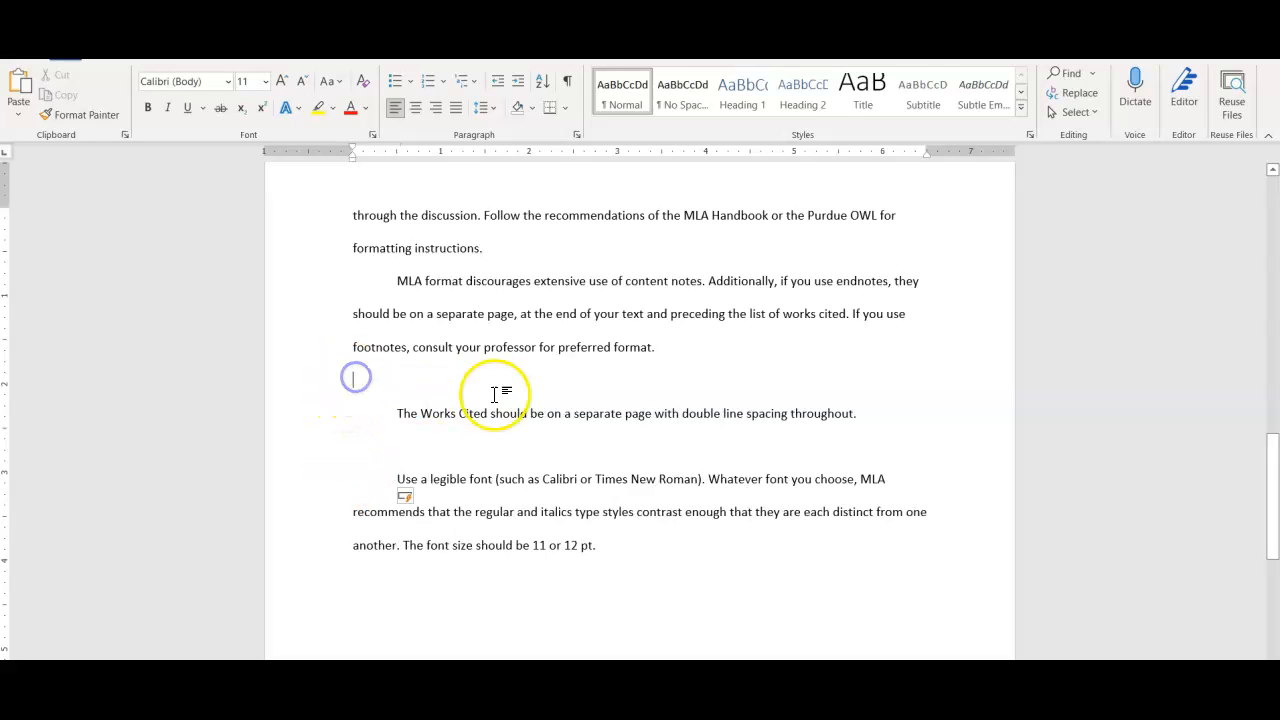
{"action": "left_click", "coordinate": [347, 414]}
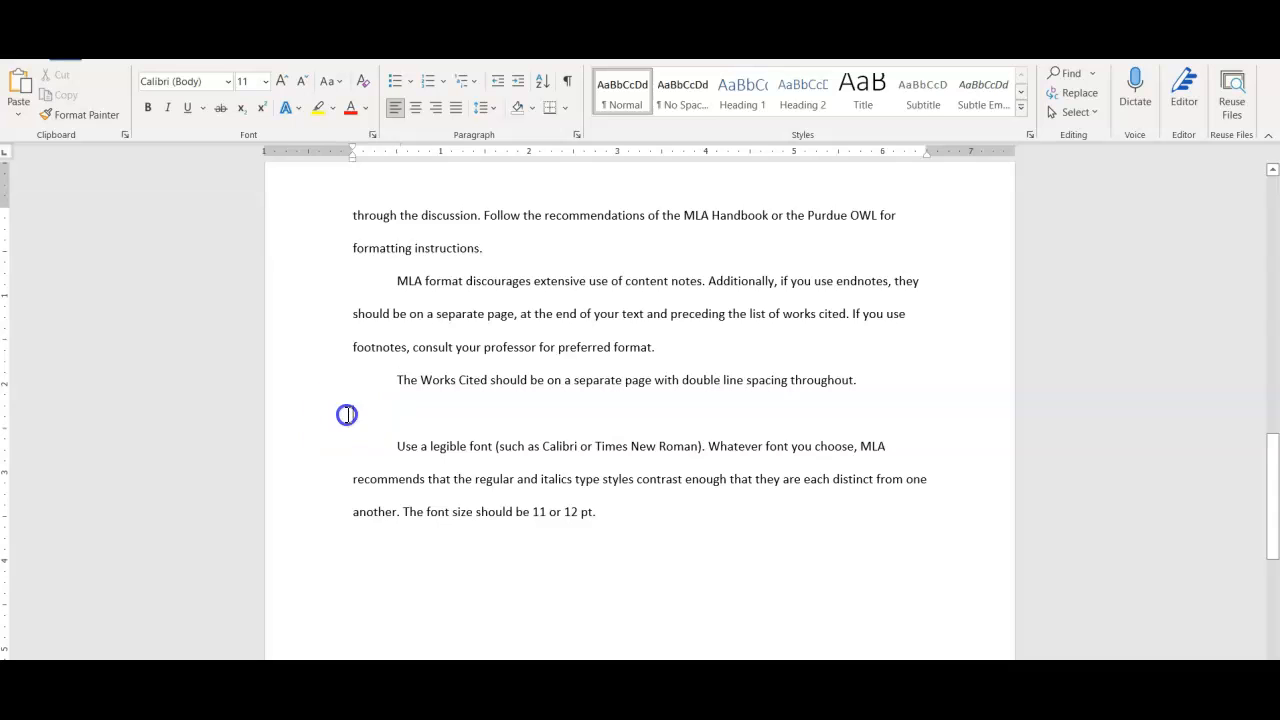
{"action": "mouse_move", "coordinate": [1270, 483]}
{"action": "left_mouse_down"}
{"action": "mouse_move", "coordinate": [1267, 595]}
{"action": "mouse_move", "coordinate": [1274, 270]}
{"action": "mouse_move", "coordinate": [1274, 481]}
{"action": "left_mouse_up"}
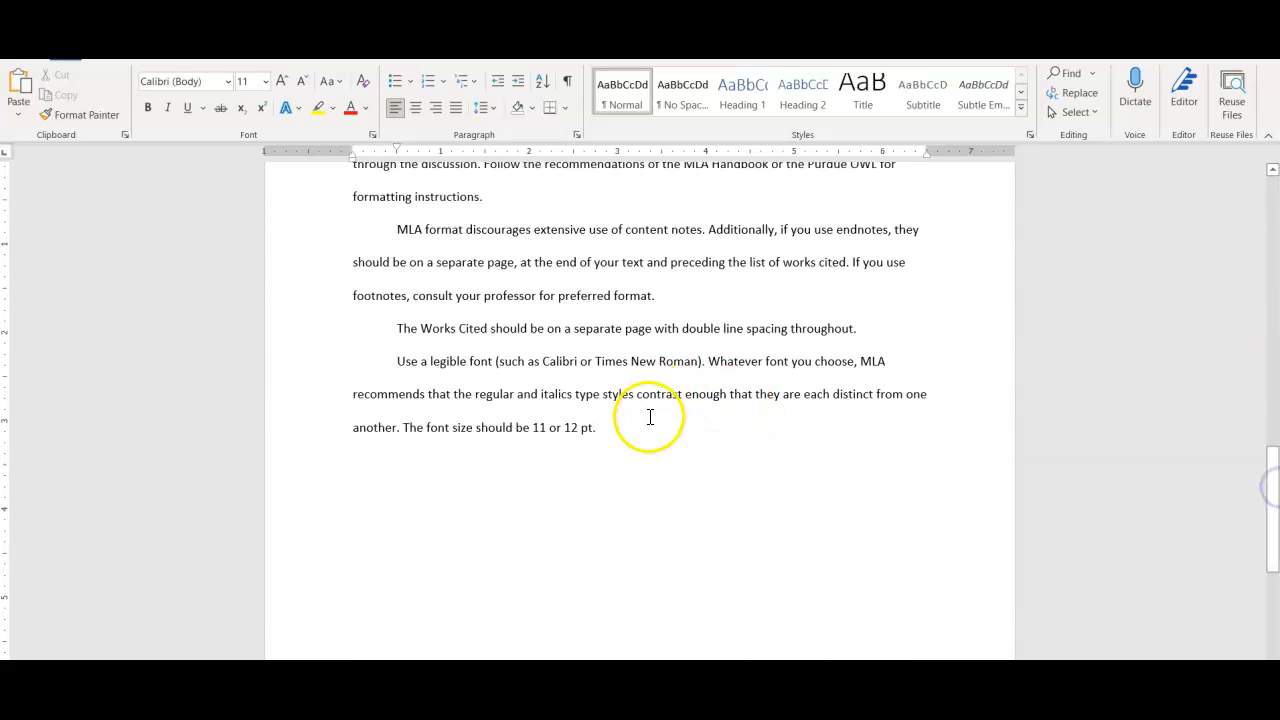
{"action": "left_click", "coordinate": [417, 457]}
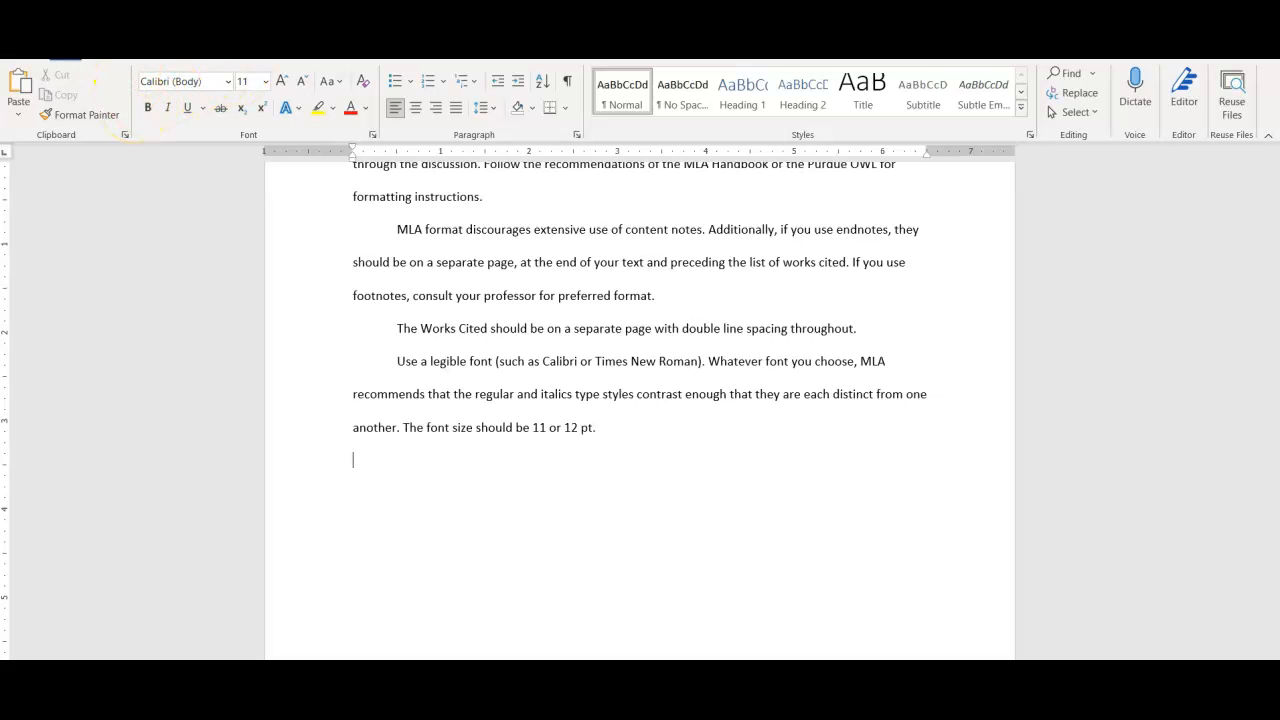
Insert a page break after the essay body to start a new last page.
{"action": "left_click", "coordinate": [114, 50]}
{"action": "left_click", "coordinate": [38, 114]}
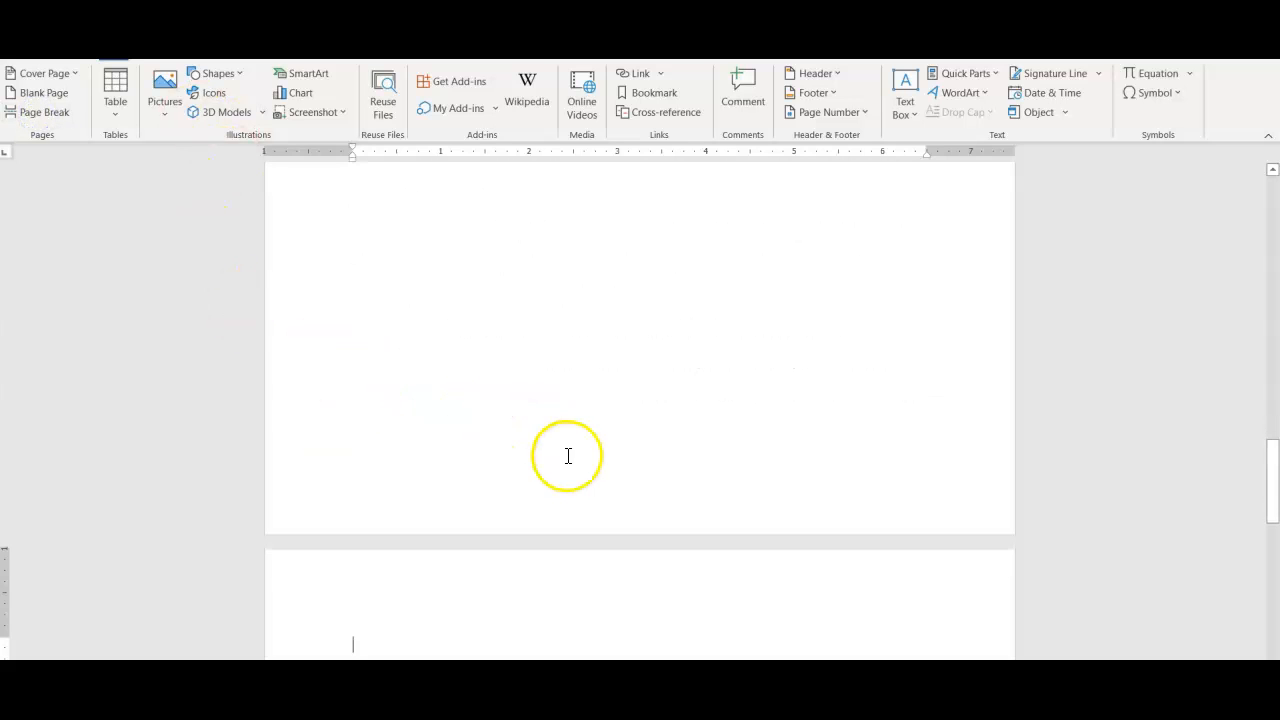
{"action": "left_click", "coordinate": [21, 50]}
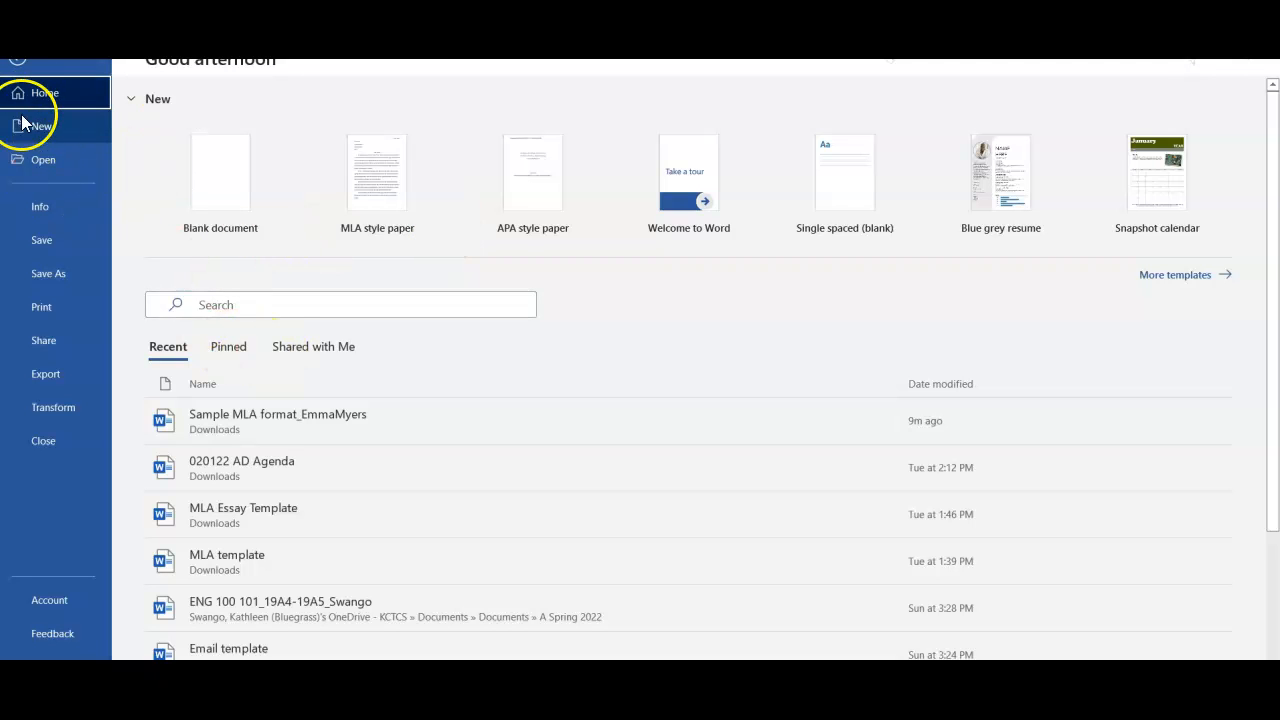
{"action": "left_click", "coordinate": [17, 57]}
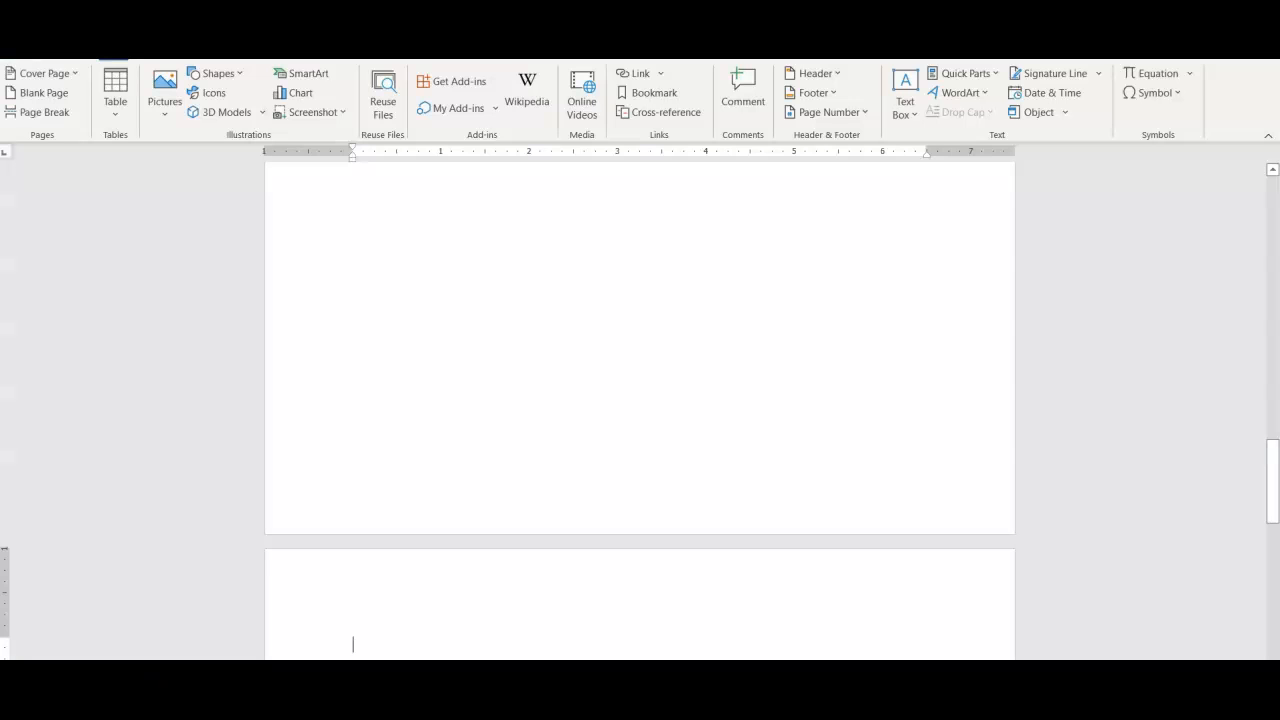
Type a centered 'Works Cited' heading and left-align the empty line below it.
{"action": "left_click", "coordinate": [65, 50]}
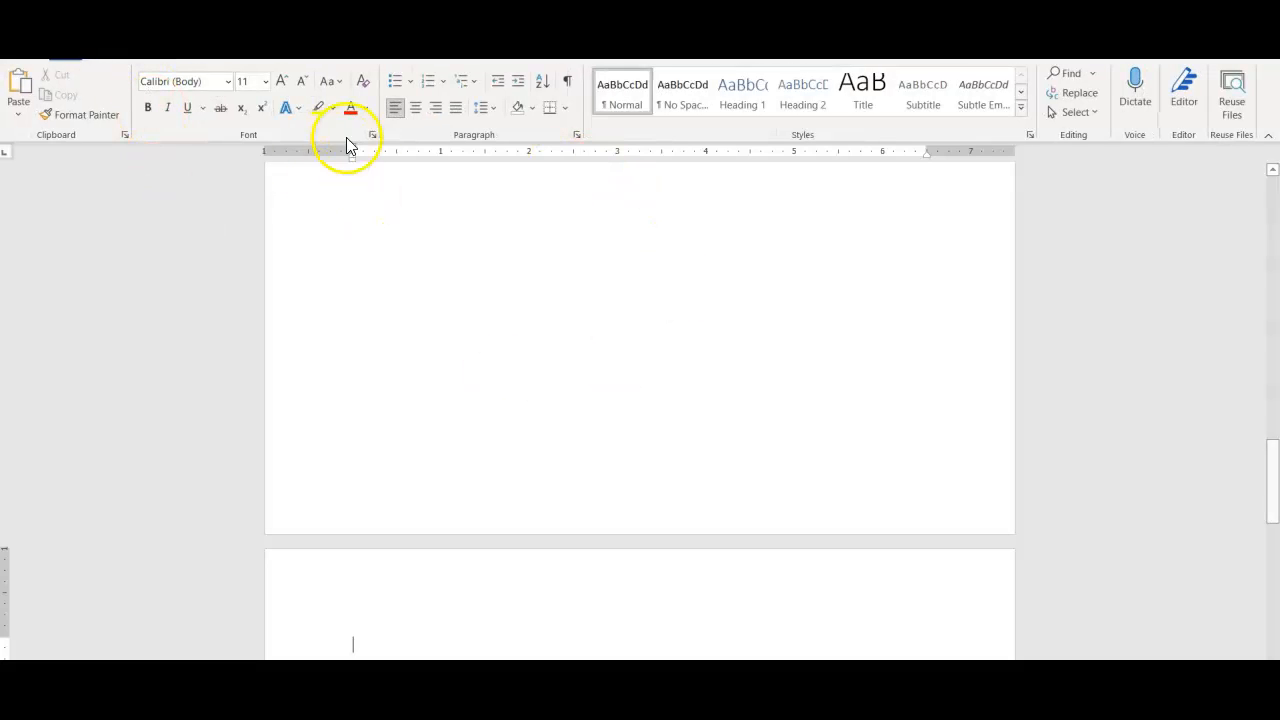
{"action": "left_click", "coordinate": [414, 106]}
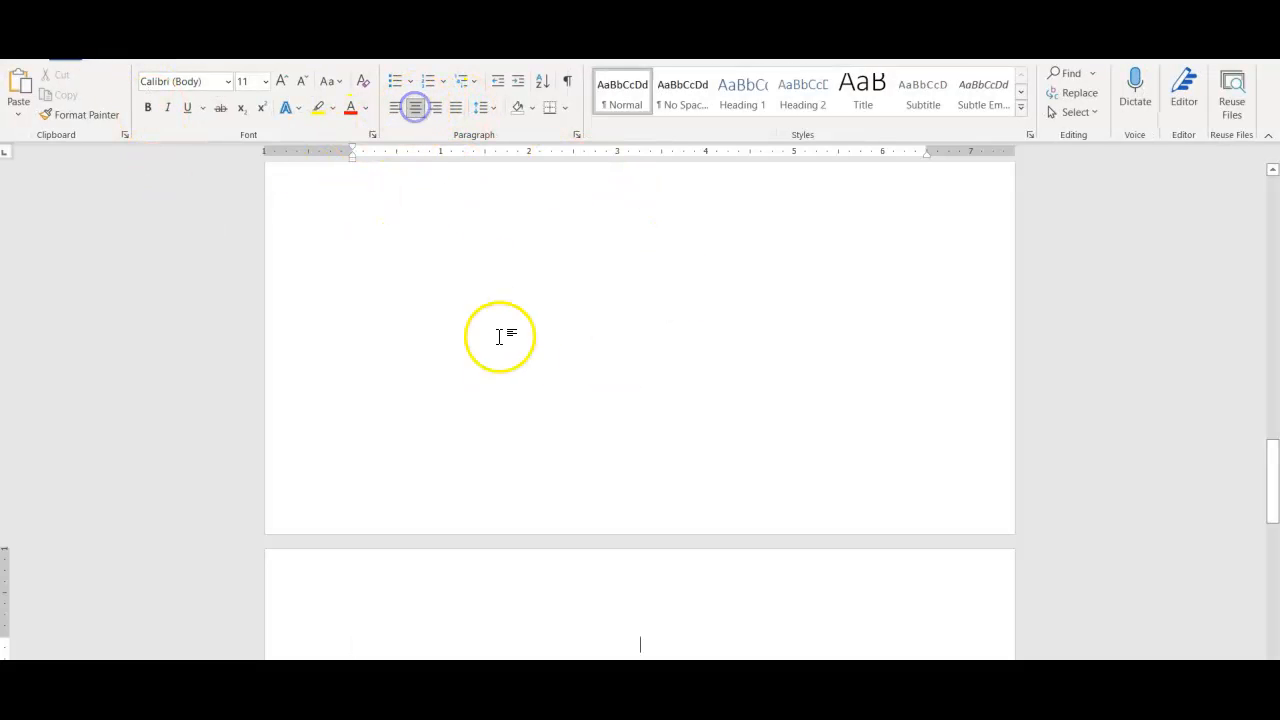
{"action": "type", "text": "w"}
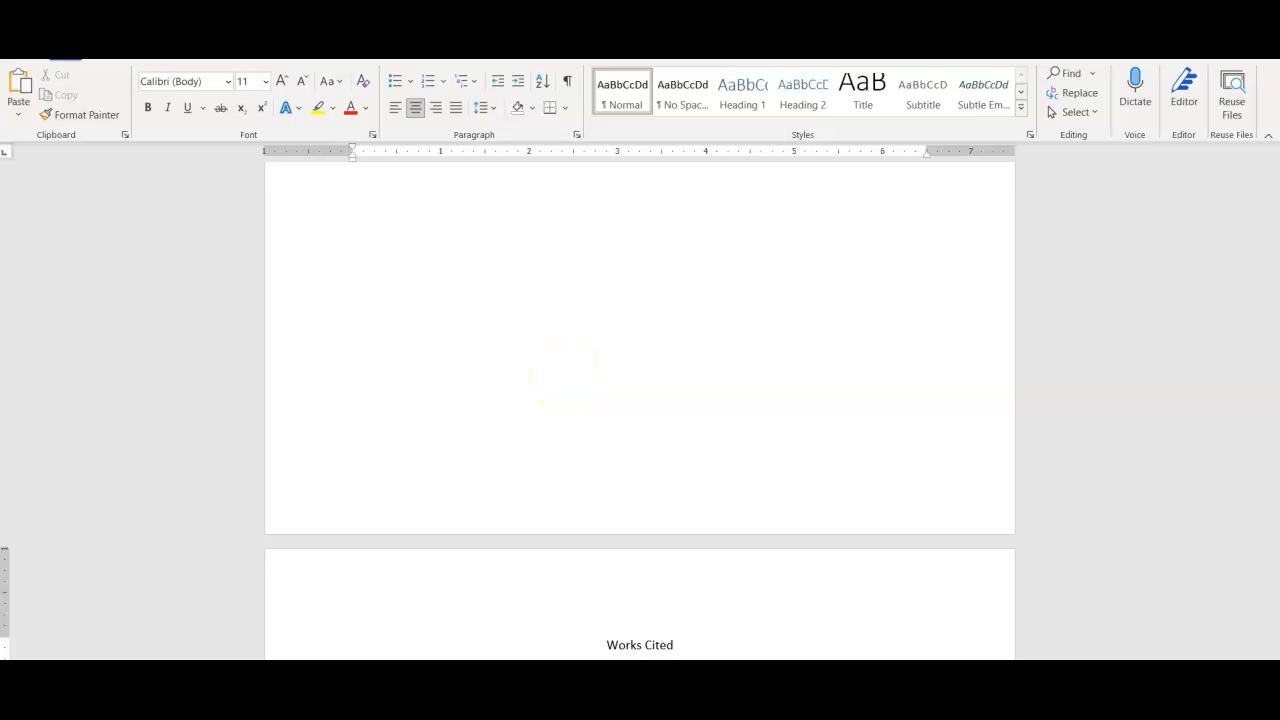
{"action": "key", "text": "Return"}
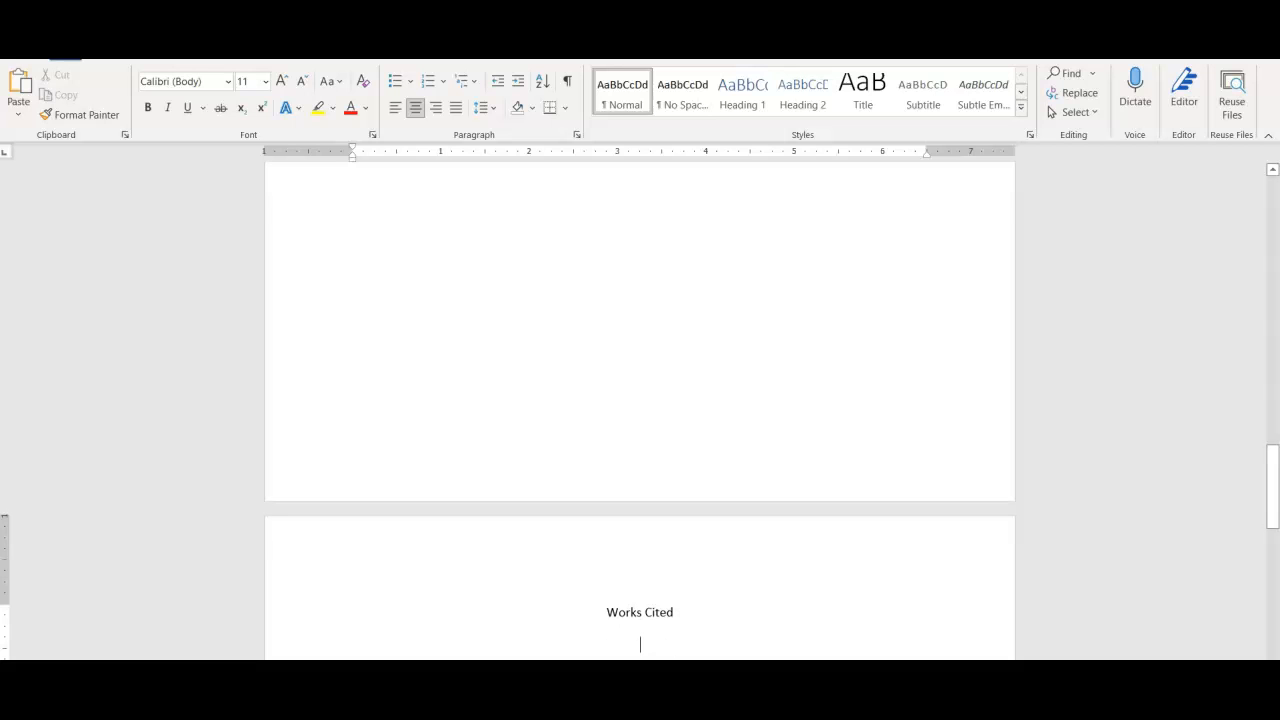
{"action": "left_click", "coordinate": [396, 112]}
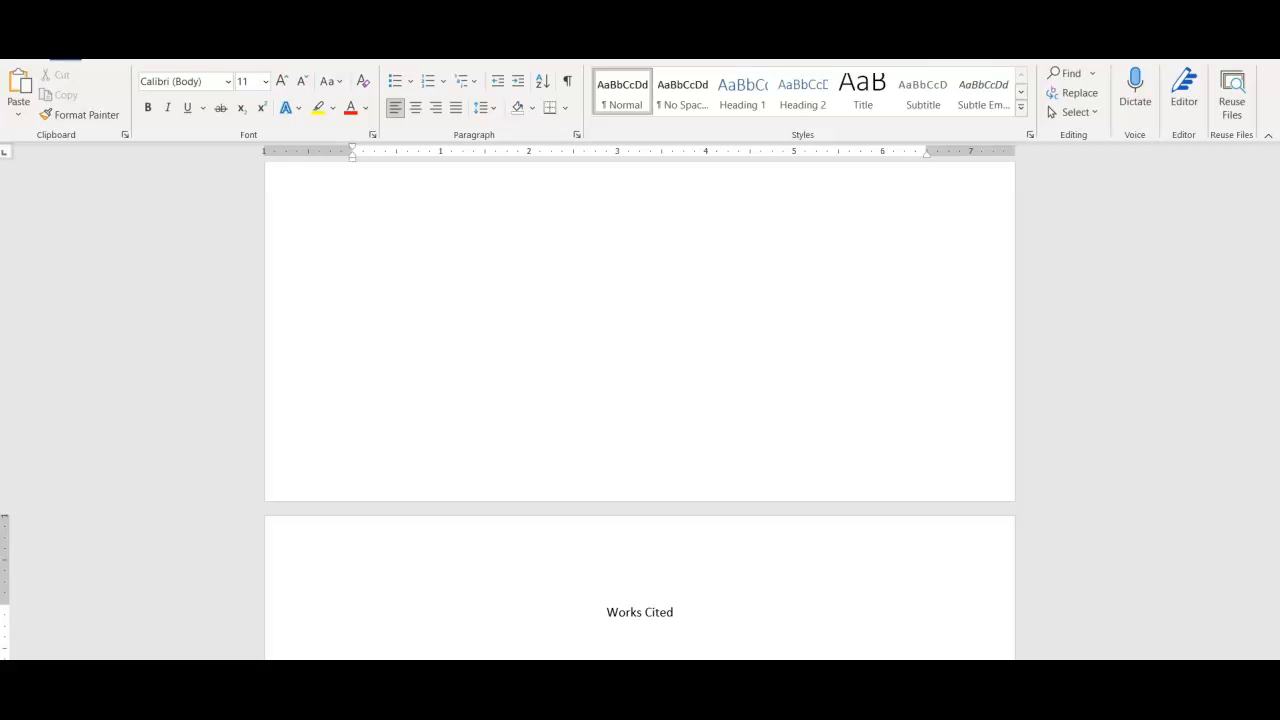
Copy both source citations listed at the end of the Blackboard assignment instructions.
{"action": "left_click", "coordinate": [345, 690]}
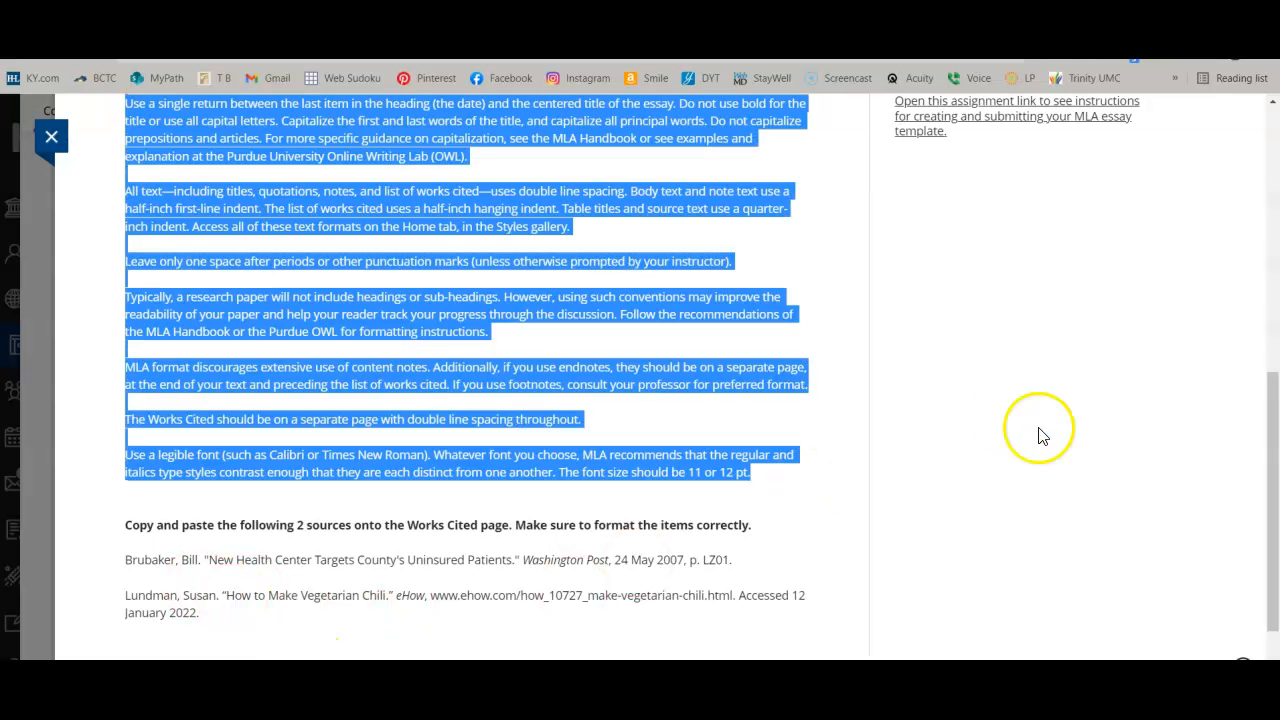
{"action": "left_click_drag", "start_coordinate": [1273, 426], "coordinate": [1273, 478]}
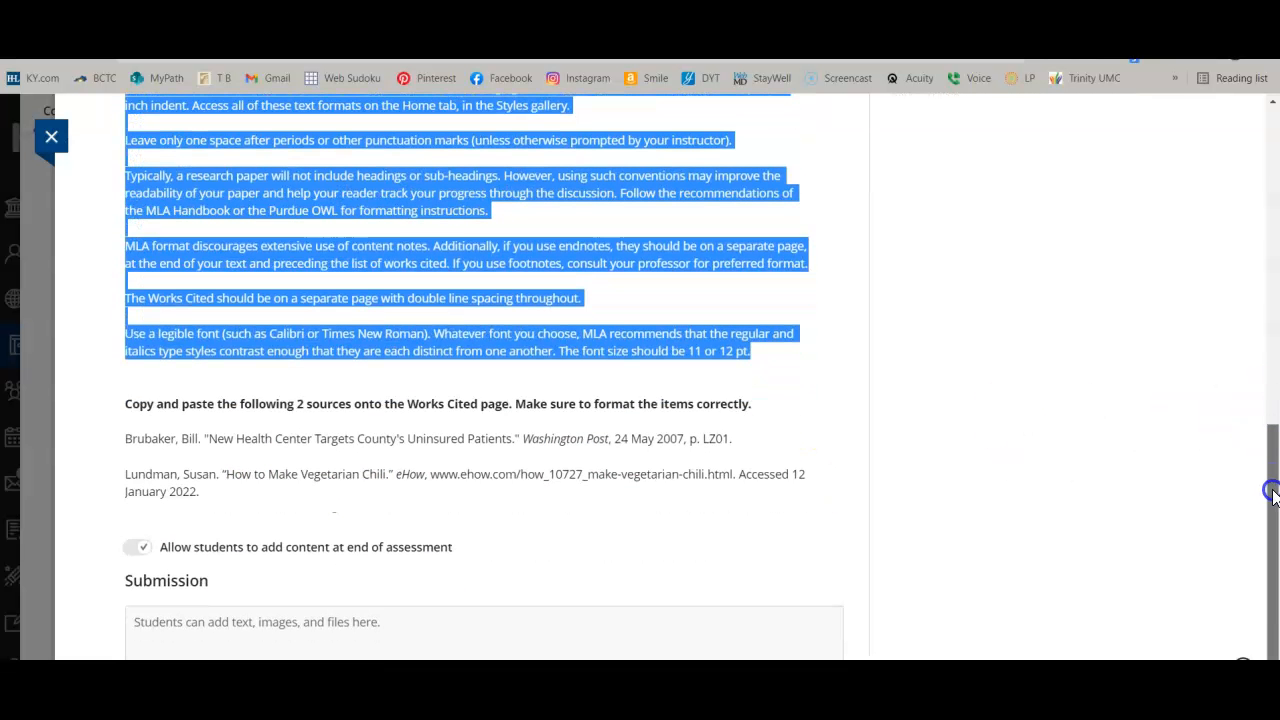
{"action": "left_click_drag", "start_coordinate": [215, 495], "coordinate": [129, 444]}
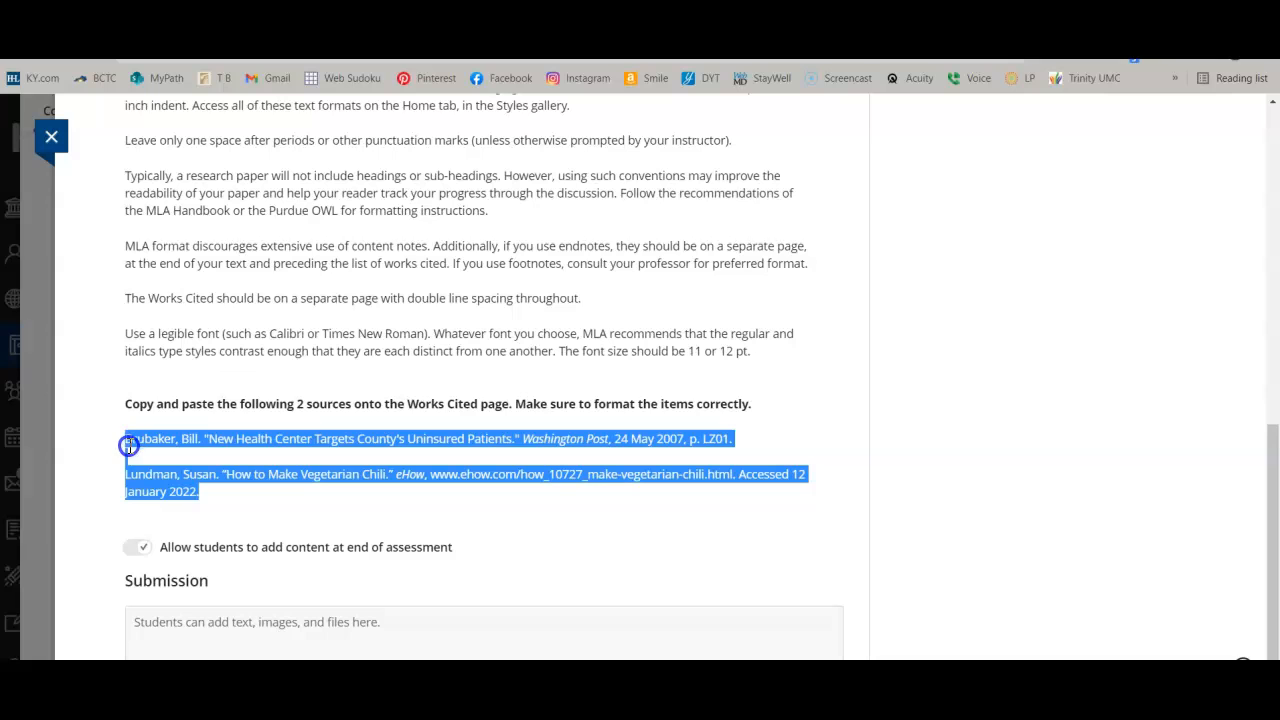
{"action": "right_click", "coordinate": [335, 478]}
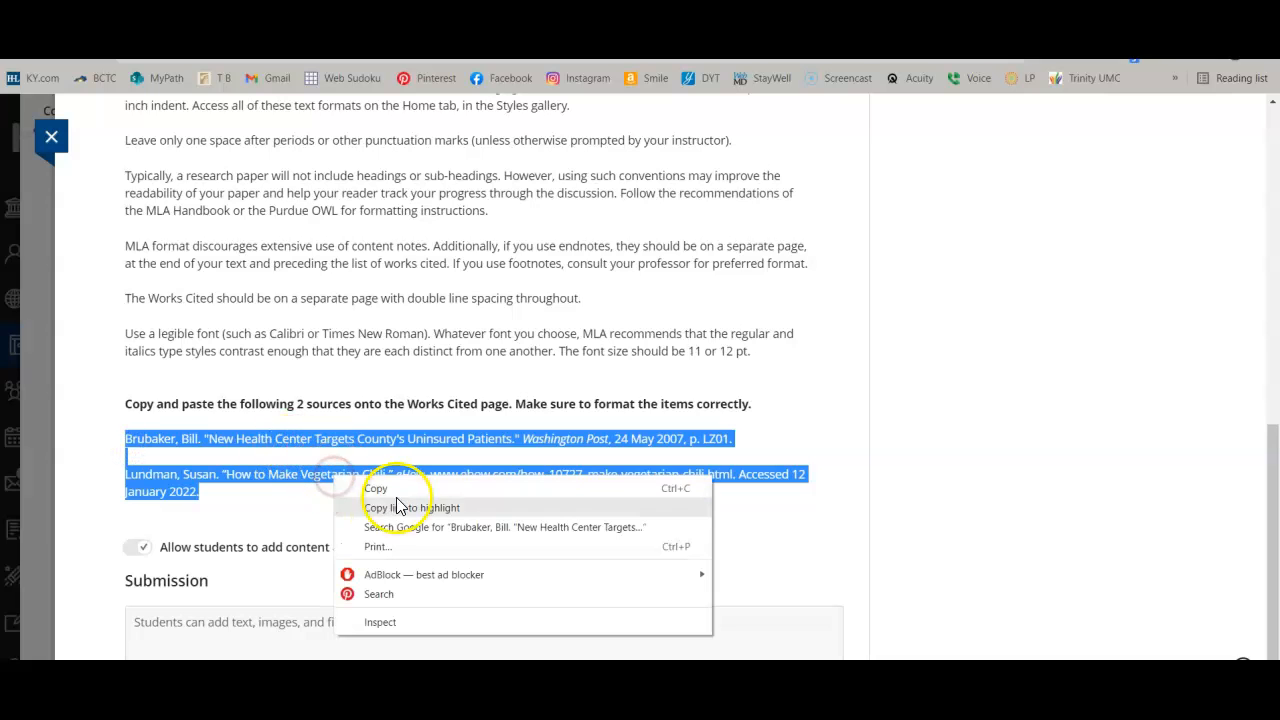
{"action": "left_click", "coordinate": [380, 489]}
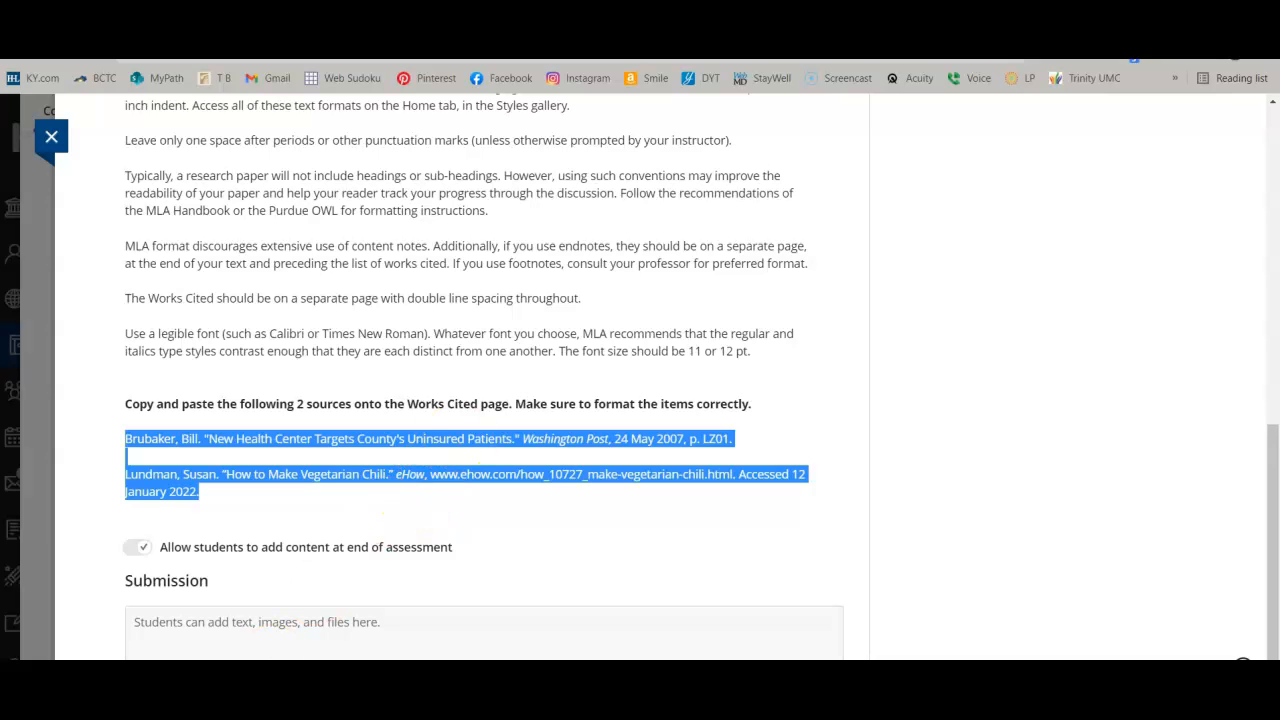
Paste both citations under Works Cited with merged formatting and delete the blank line between them.
{"action": "key", "text": "alt+Tab"}
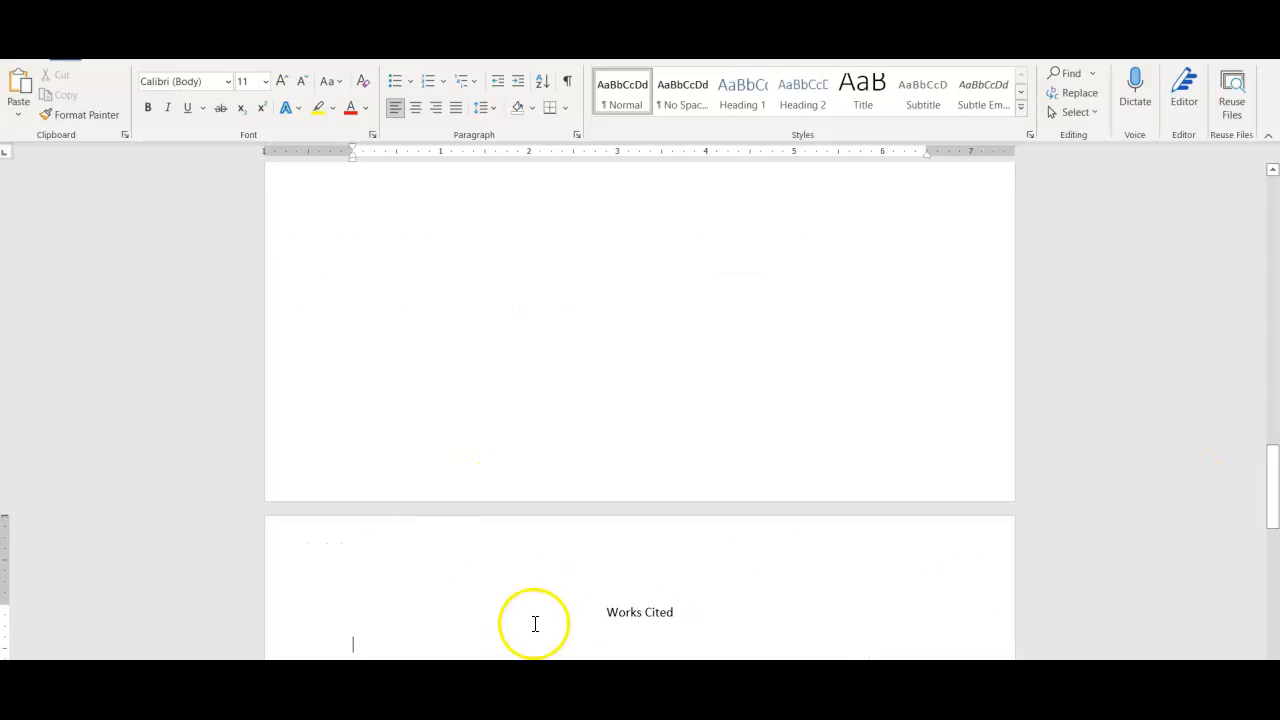
{"action": "left_click_drag", "start_coordinate": [1272, 477], "coordinate": [1271, 509]}
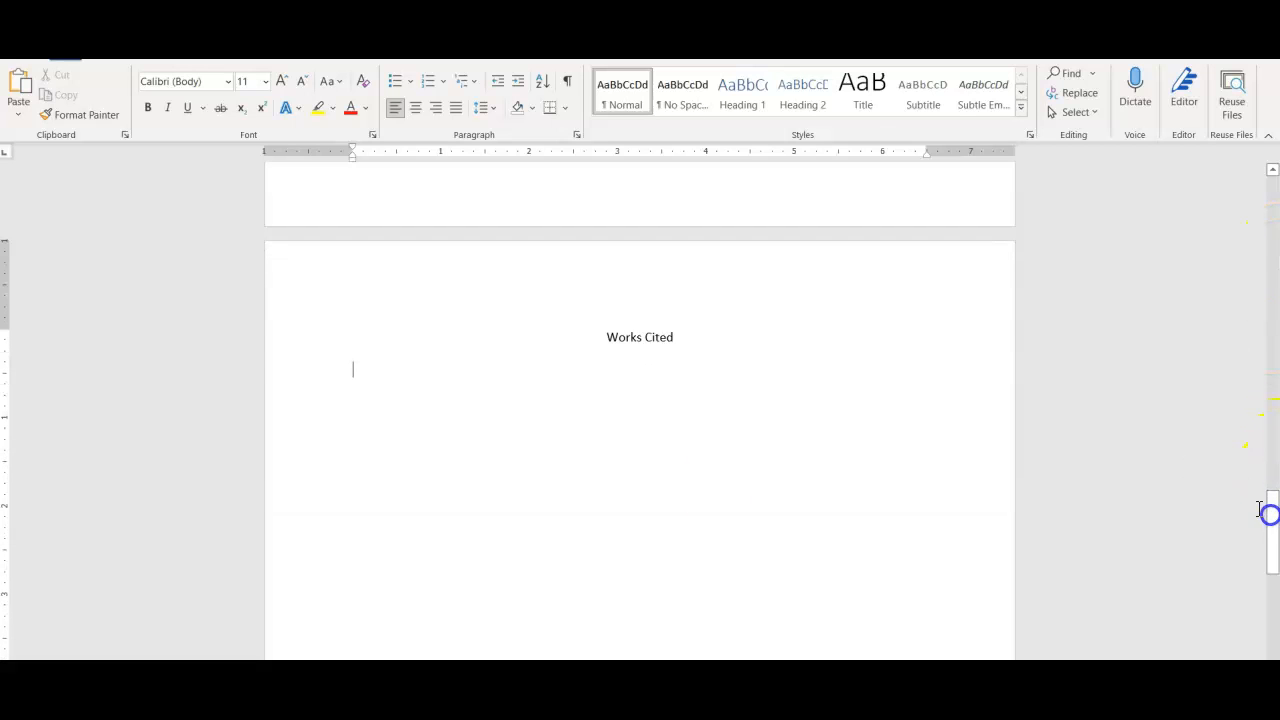
{"action": "right_click", "coordinate": [353, 371]}
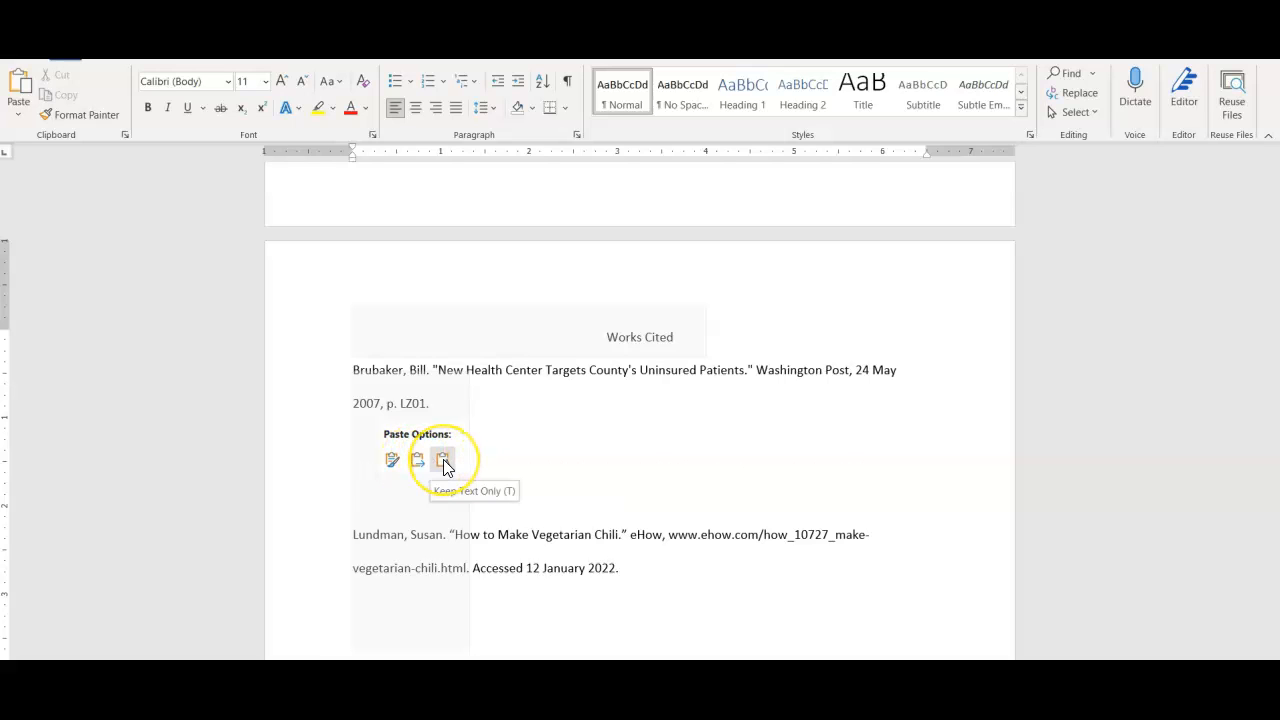
{"action": "left_click", "coordinate": [436, 461]}
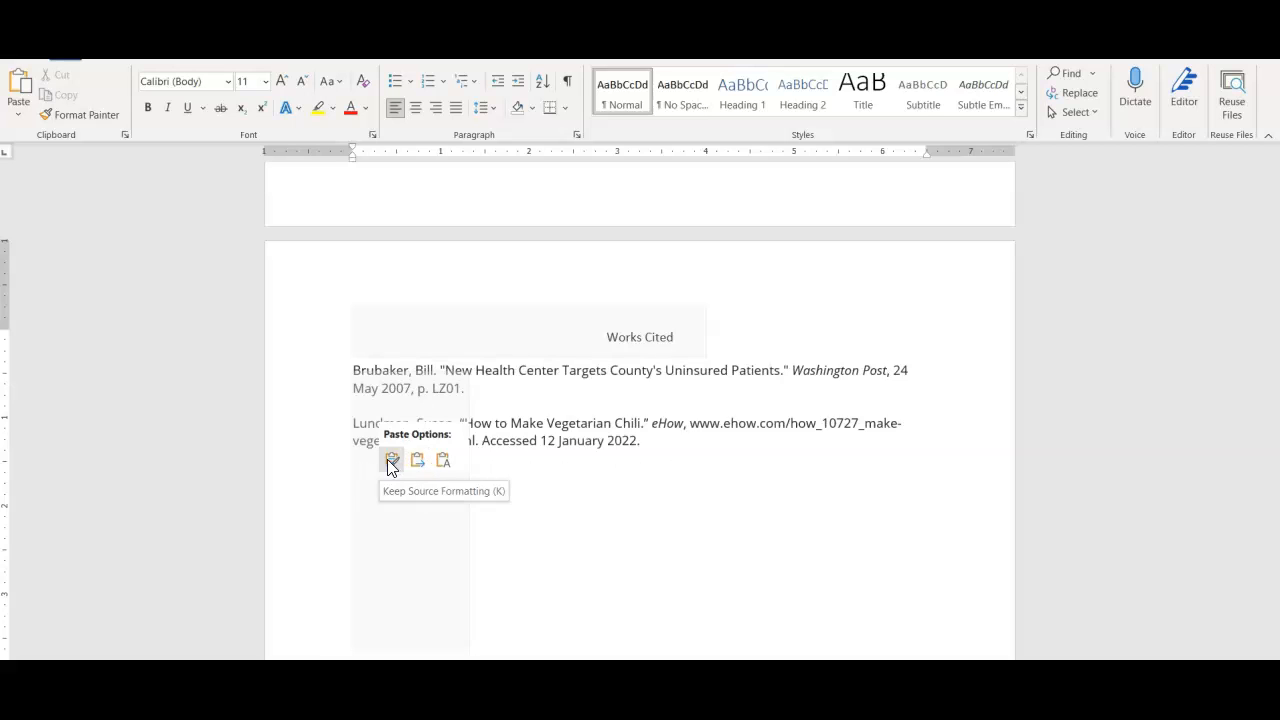
{"action": "left_click", "coordinate": [415, 458]}
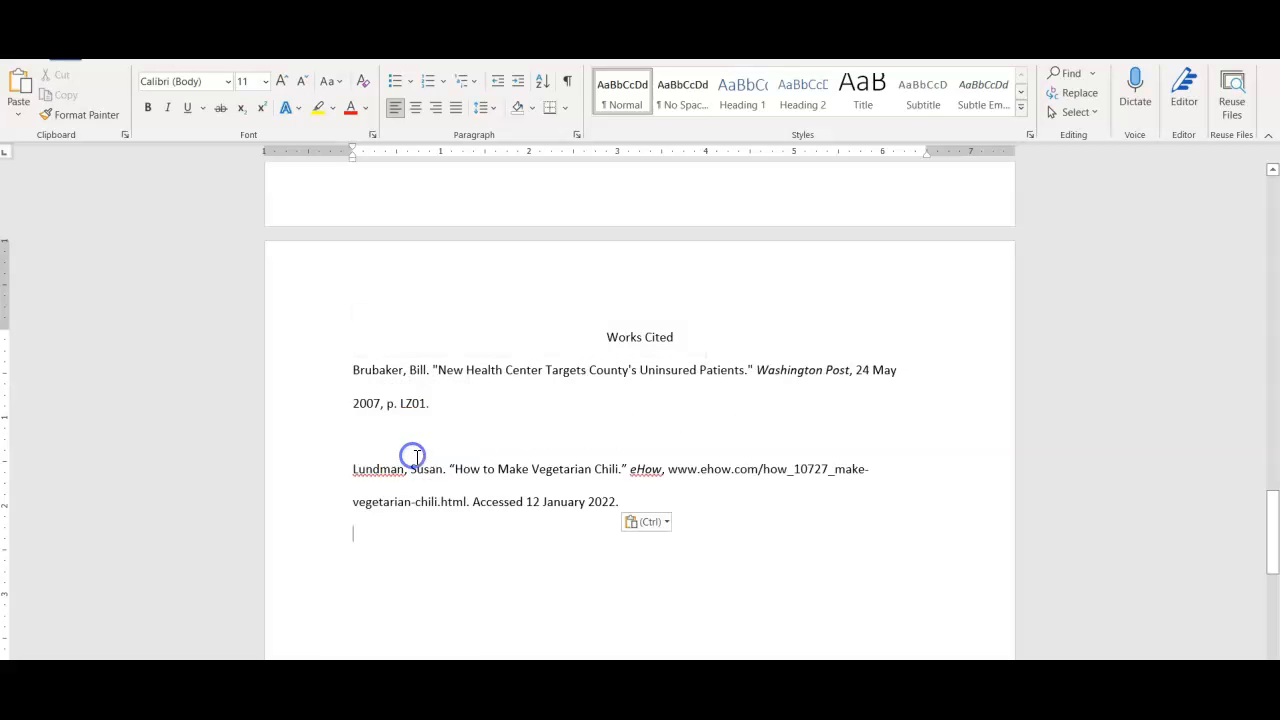
{"action": "left_click", "coordinate": [352, 435]}
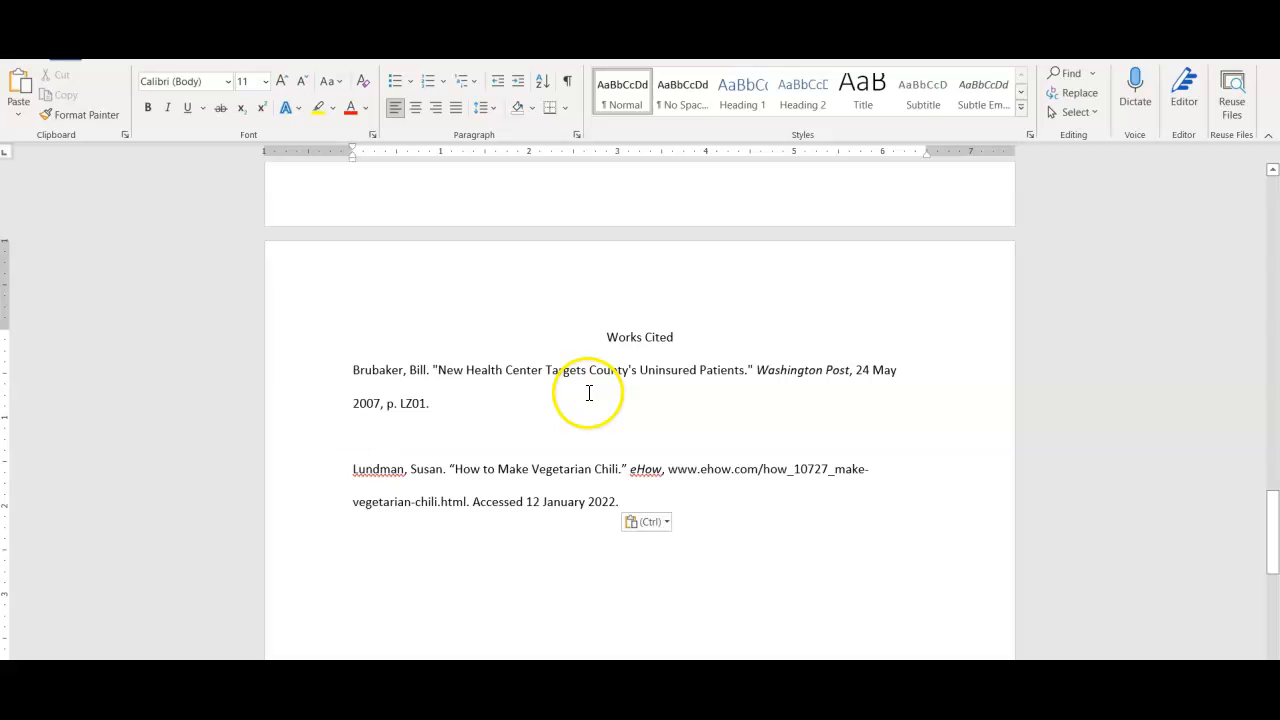
{"action": "key", "text": "BackSpace"}
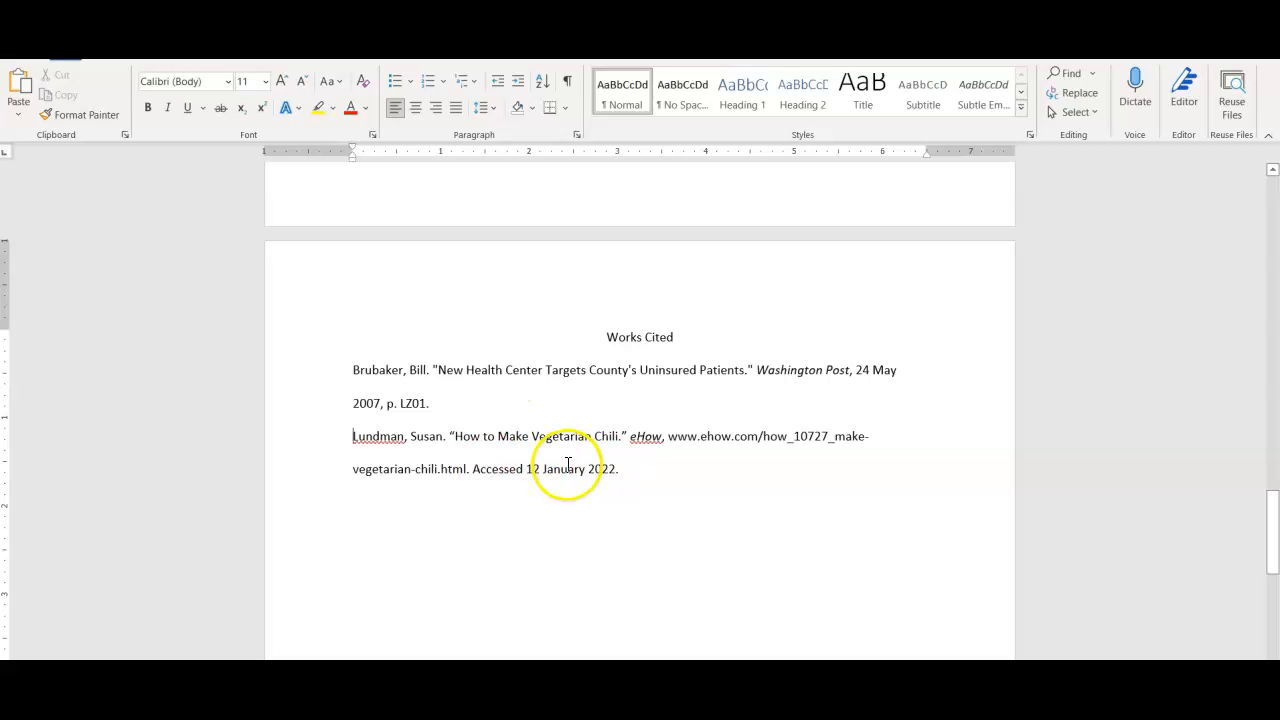
{"action": "left_click", "coordinate": [900, 371]}
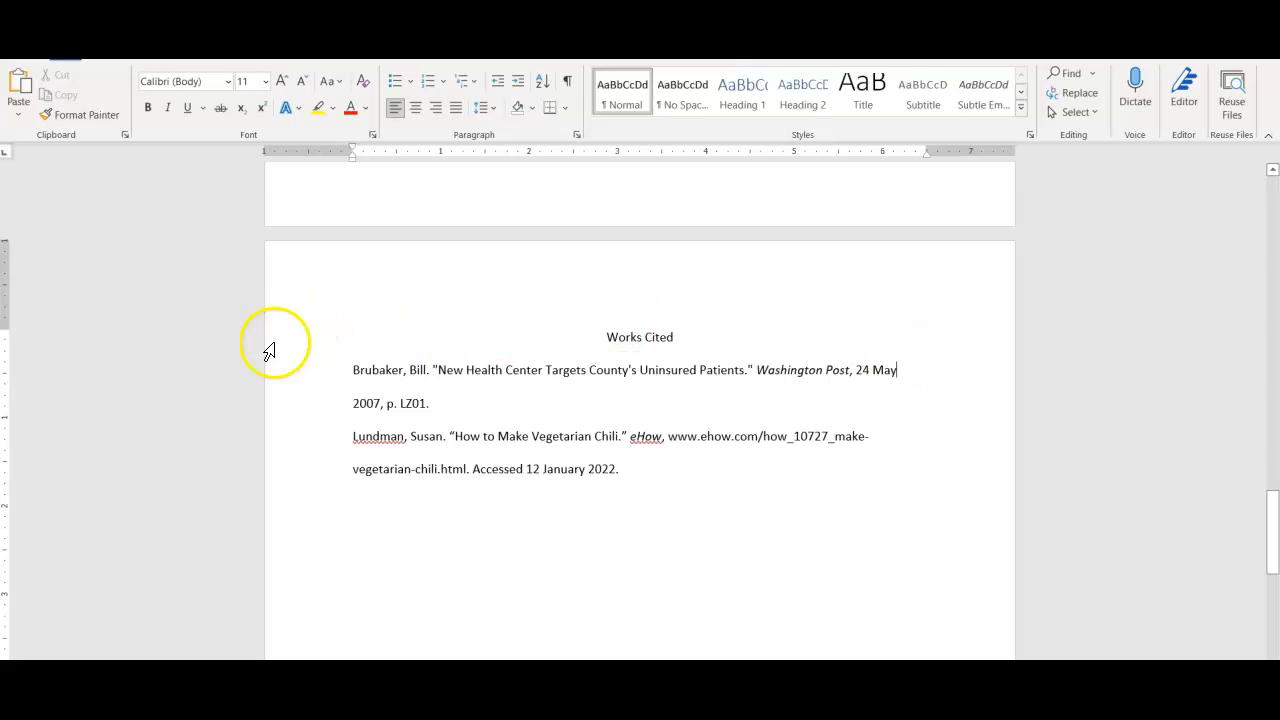
Break each citation after its first line and Tab-indent the continuation lines by half an inch.
{"action": "left_click", "coordinate": [353, 403]}
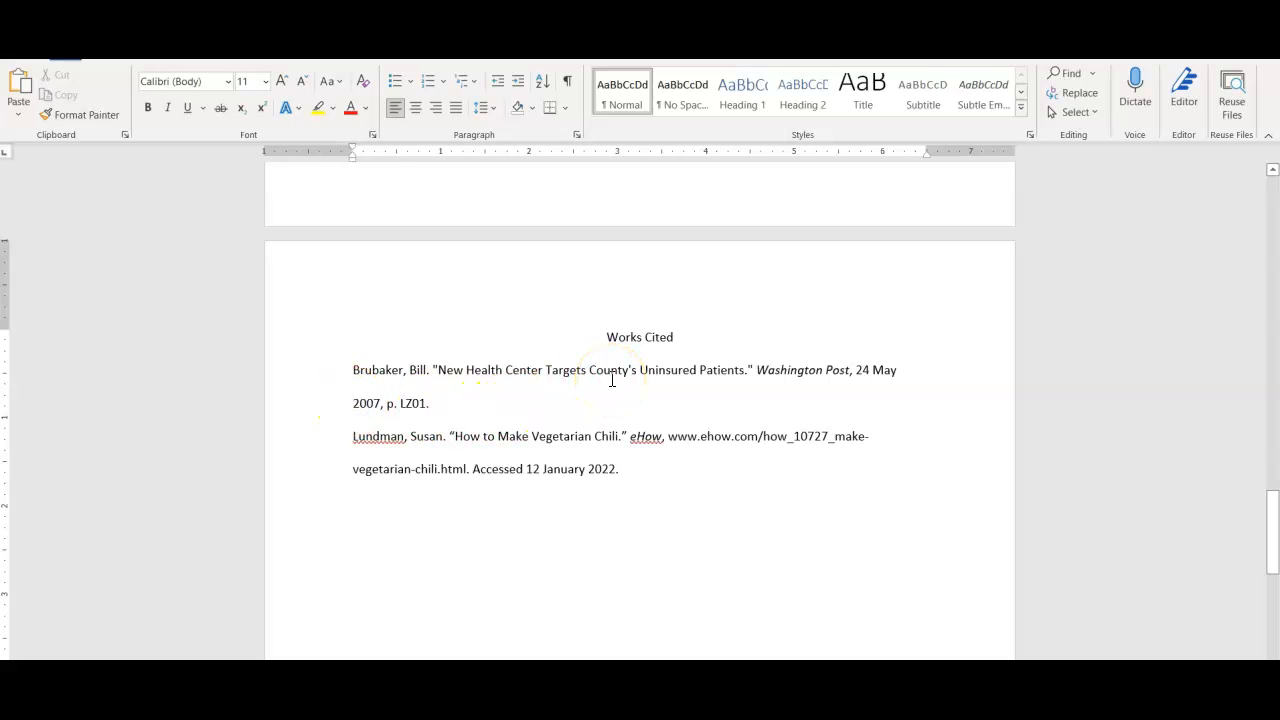
{"action": "key", "text": "ctrl+m"}
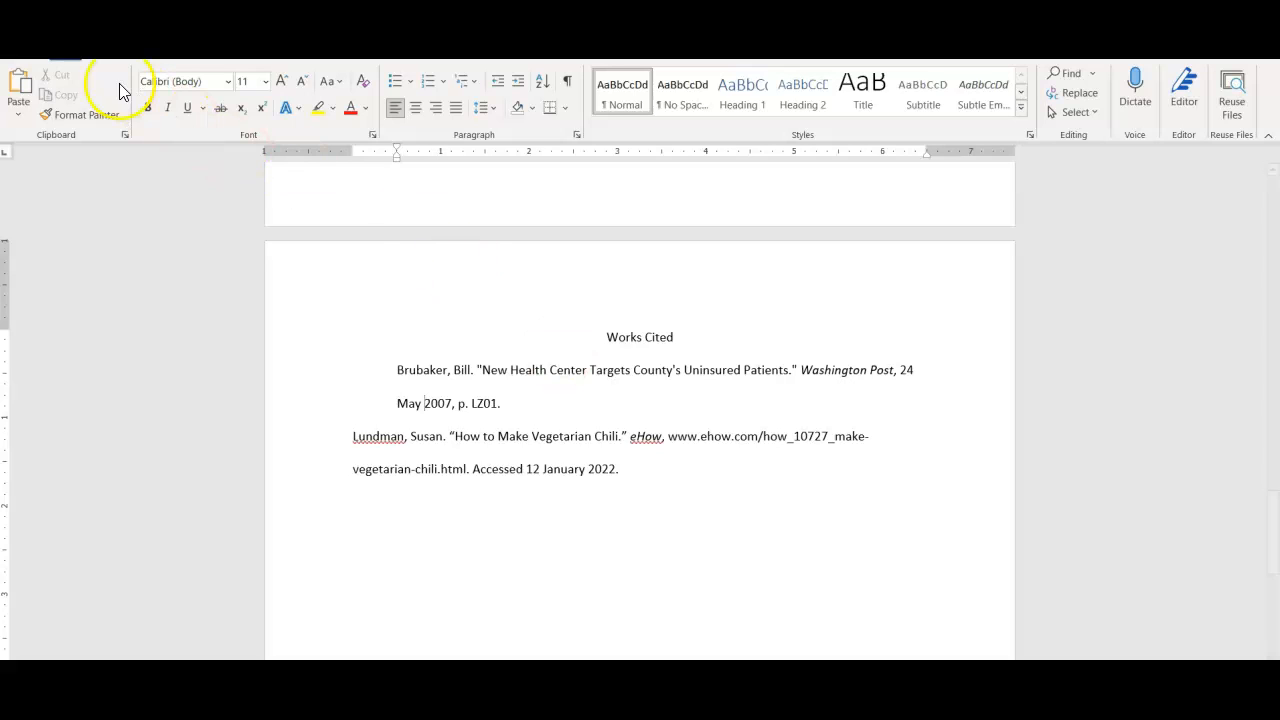
{"action": "key", "text": "ctrl+z"}
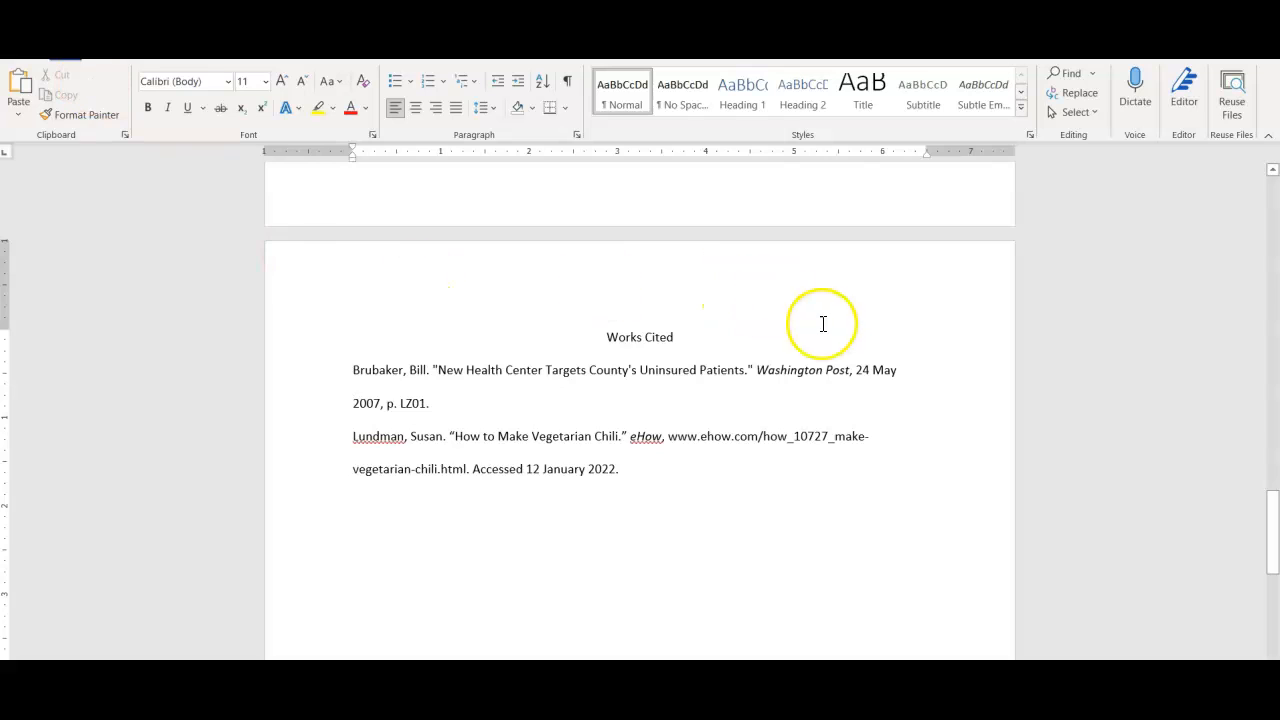
{"action": "left_click", "coordinate": [898, 371]}
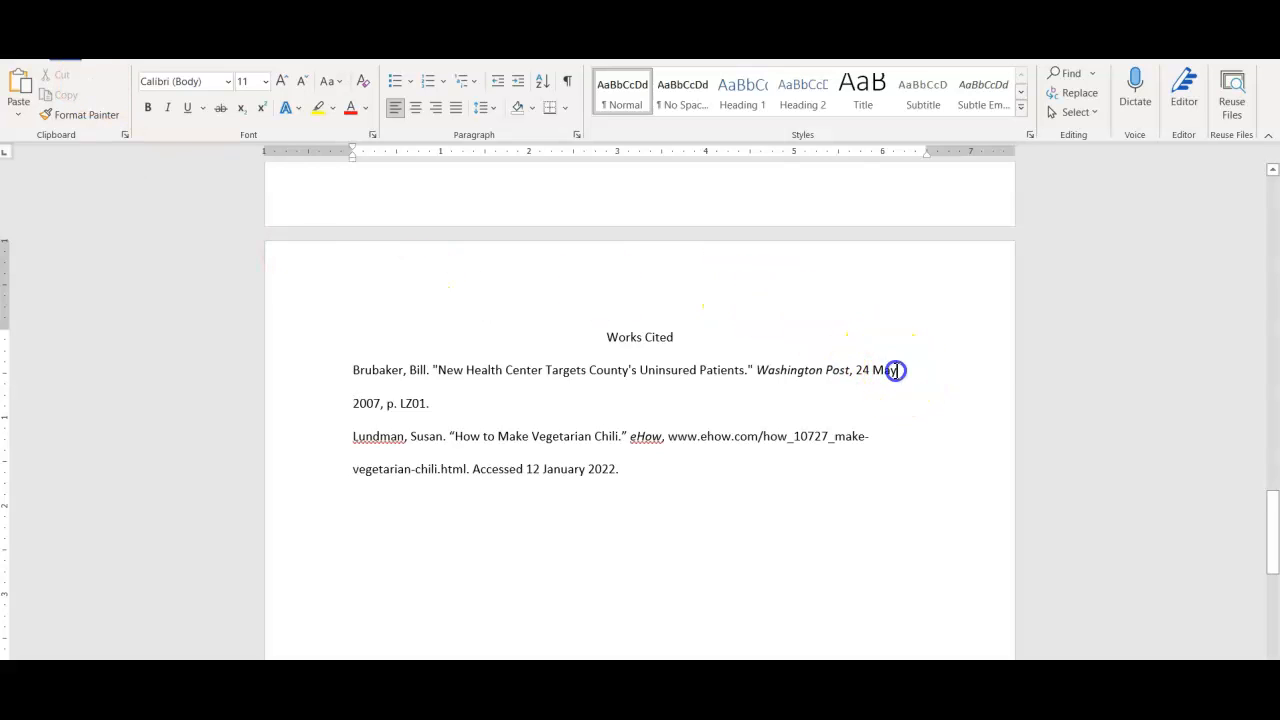
{"action": "key", "text": "Return"}
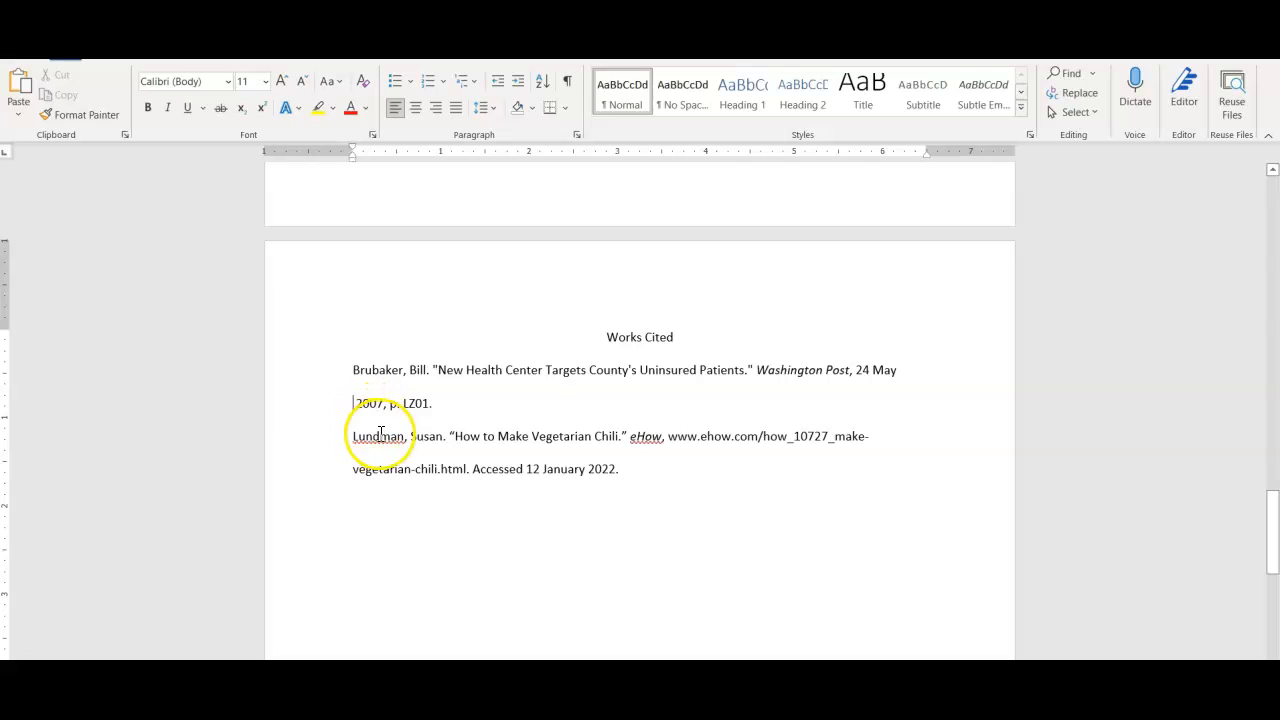
{"action": "key", "text": "Delete"}
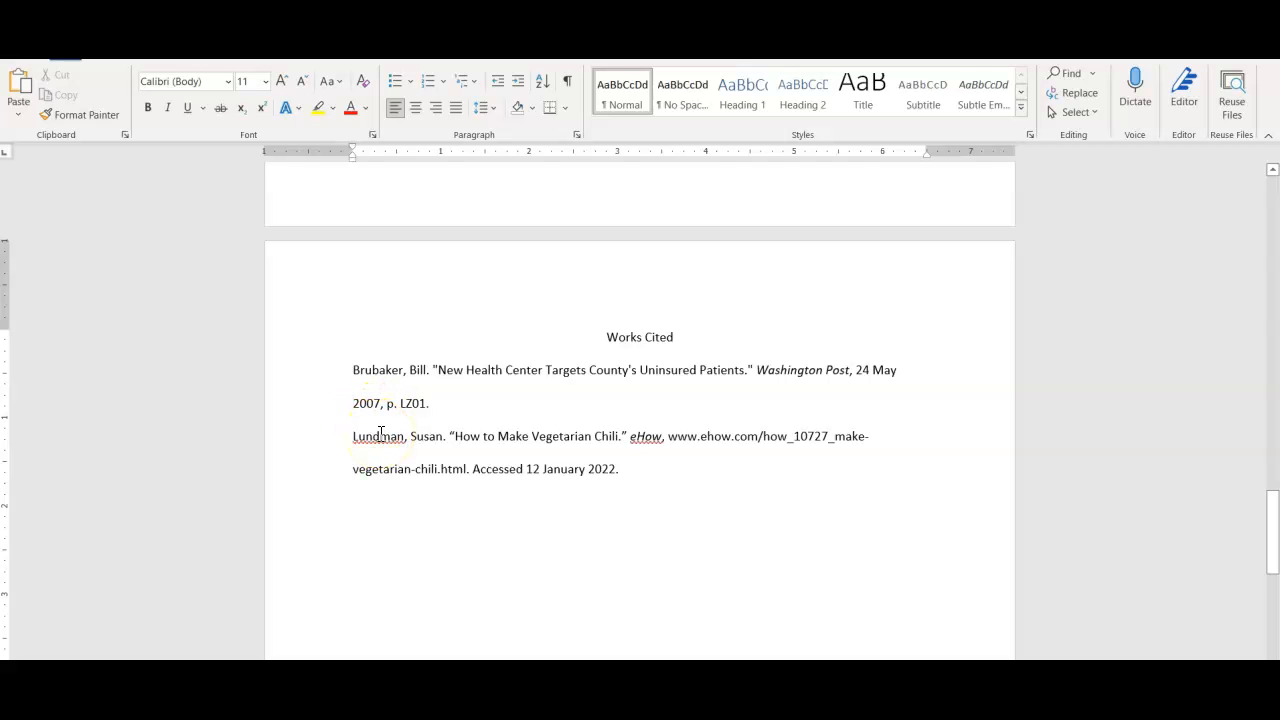
{"action": "key", "text": "Tab"}
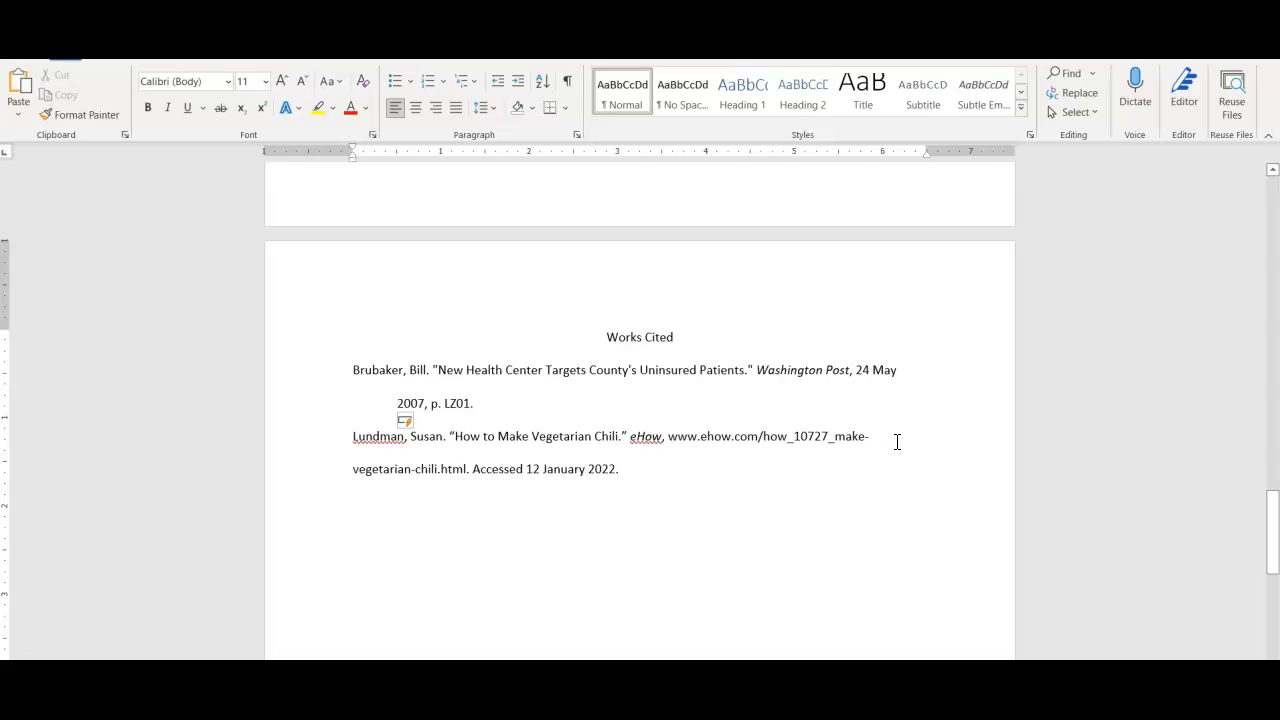
{"action": "key", "text": "Return"}
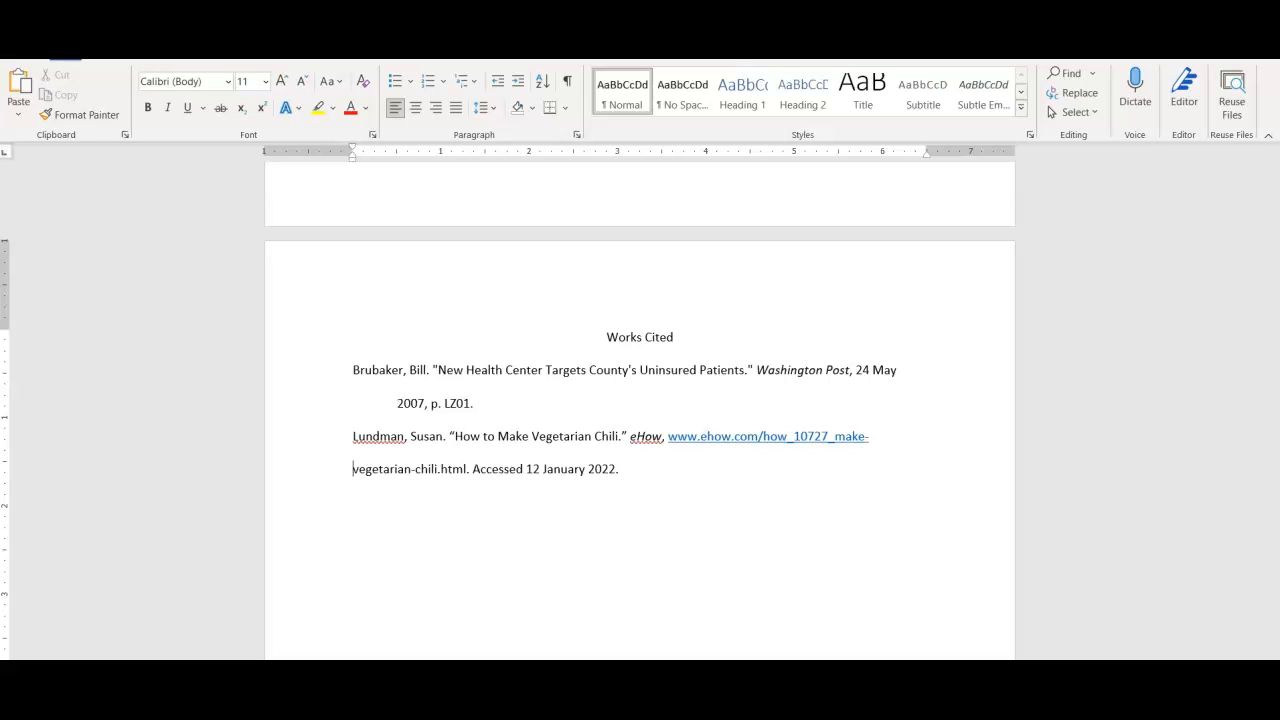
{"action": "key", "text": "Tab"}
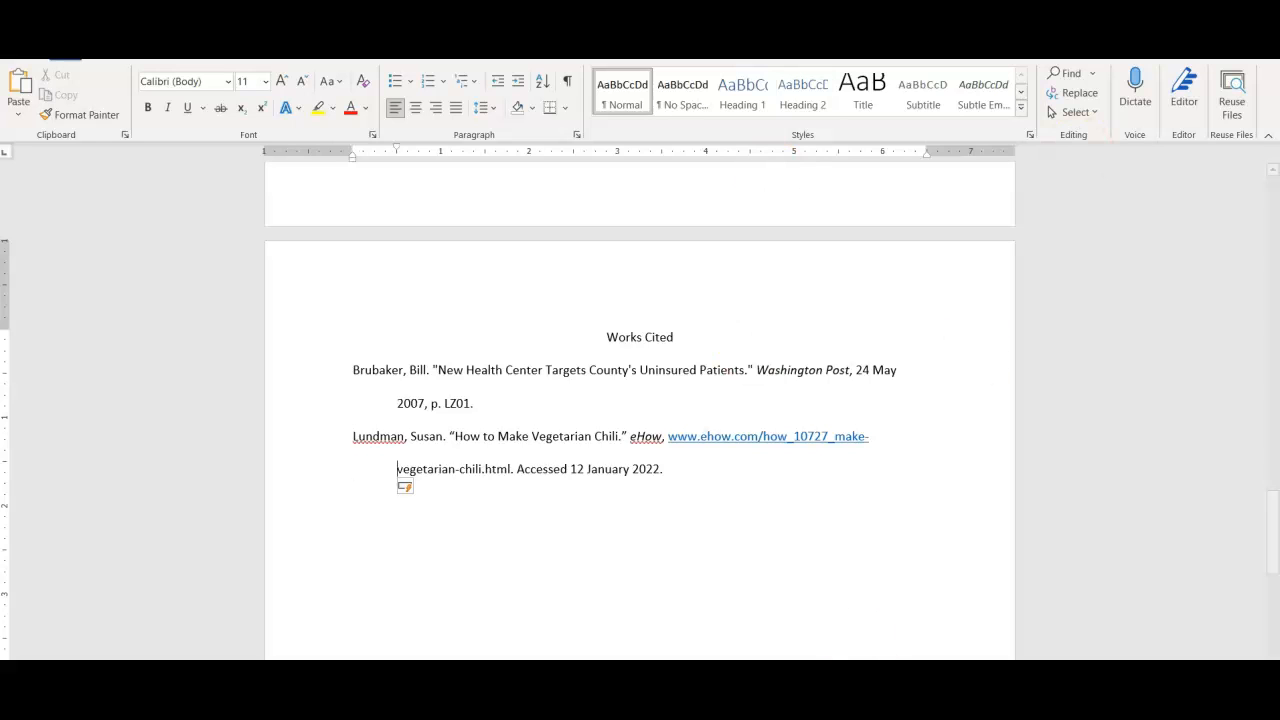
Remove the hyperlink from the eHow web address in the second citation.
{"action": "right_click", "coordinate": [748, 437]}
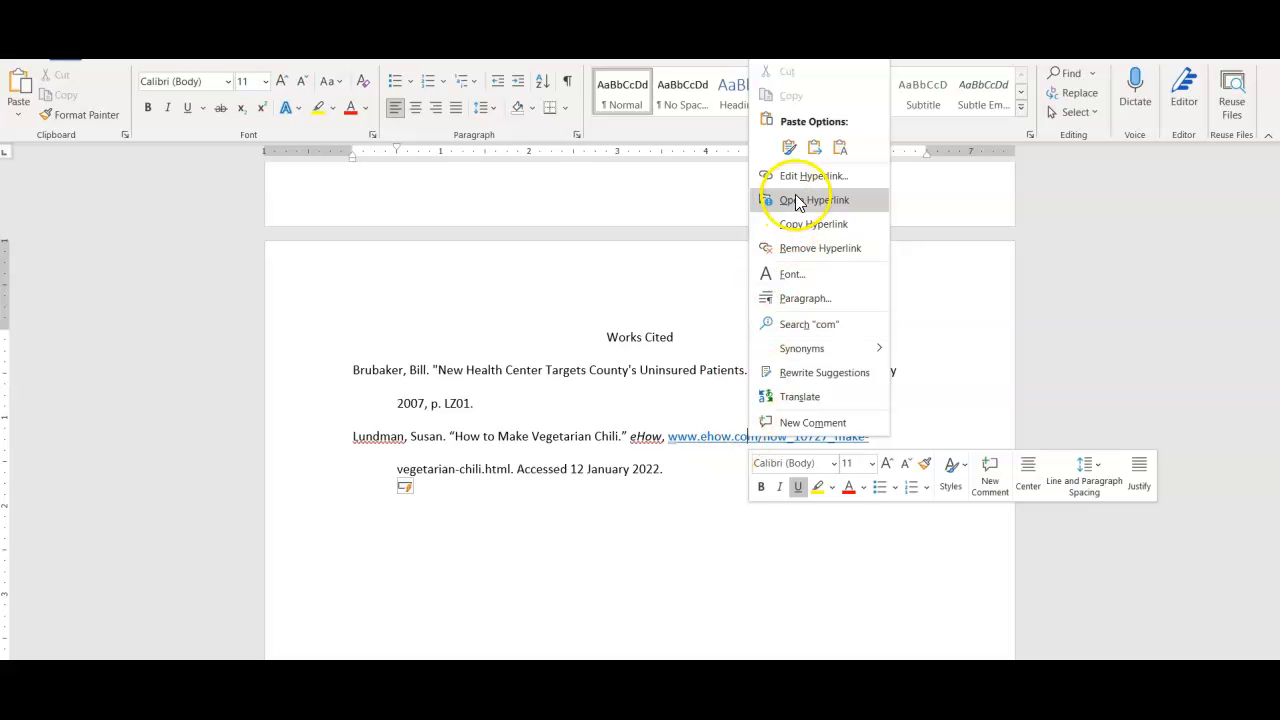
{"action": "left_click", "coordinate": [809, 248]}
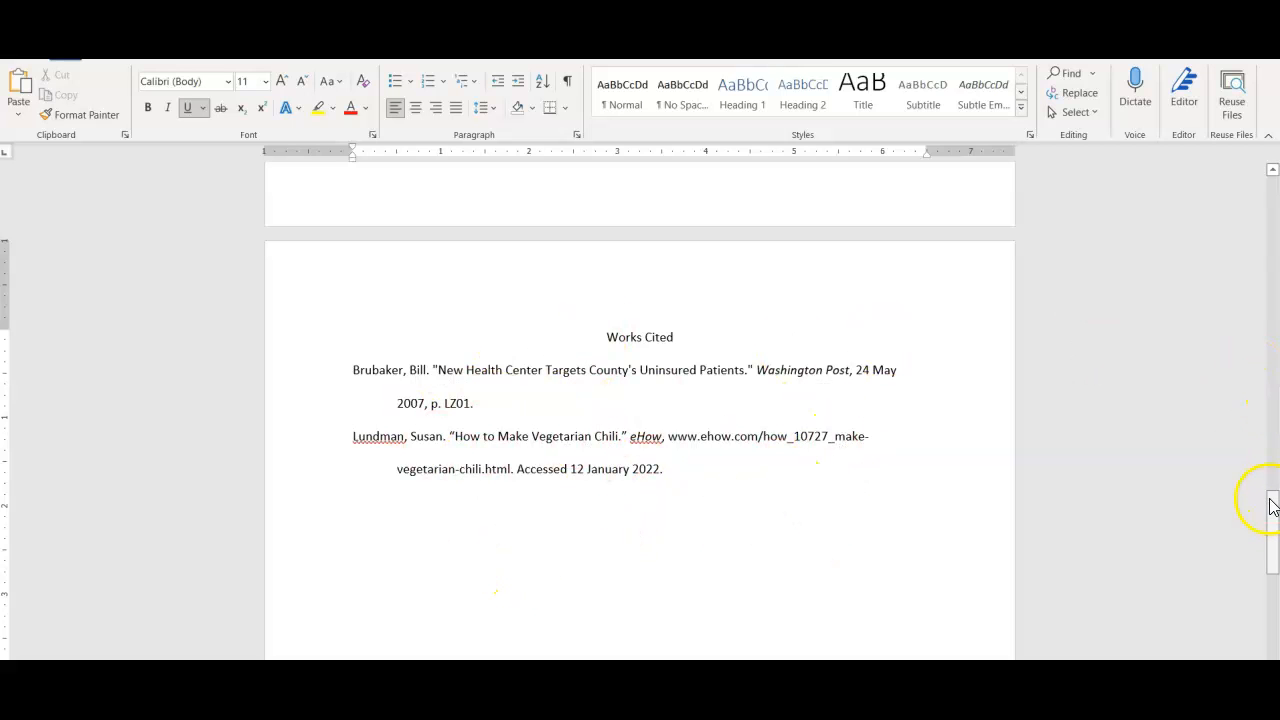
{"action": "left_click_drag", "start_coordinate": [1273, 520], "coordinate": [1271, 192]}
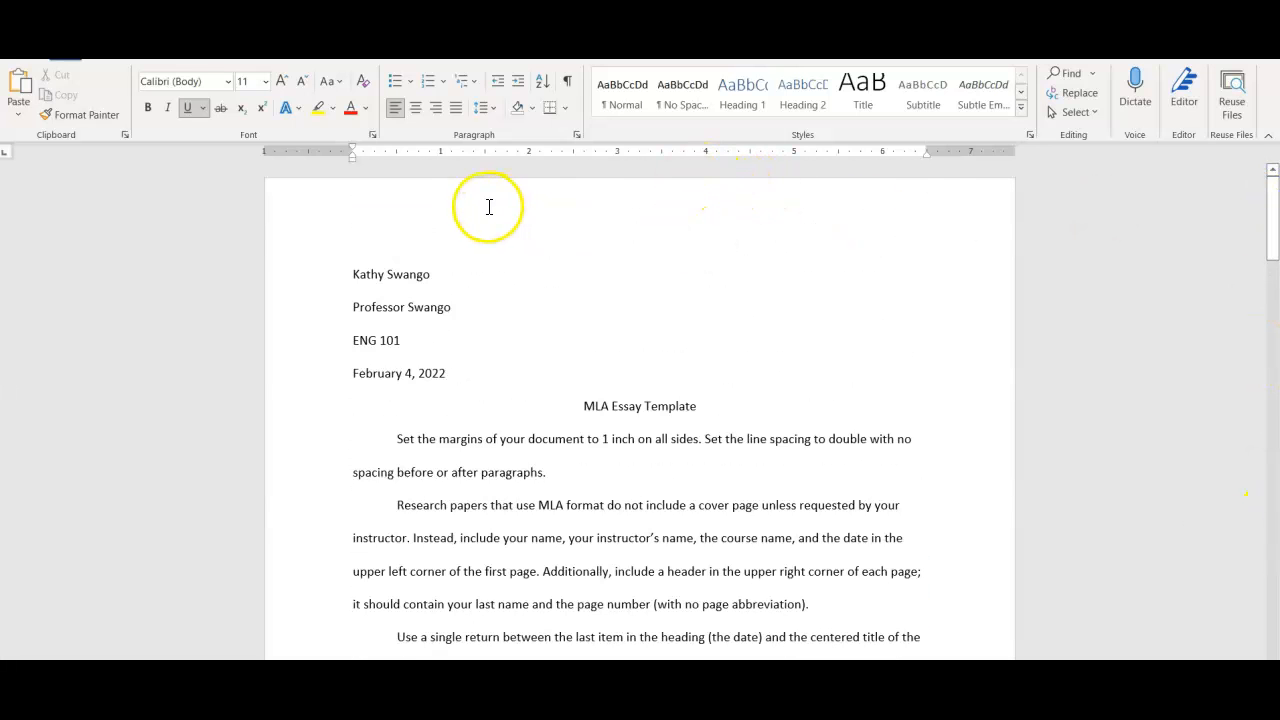
In the first page's header, tab to the right margin and begin typing the author's last name.
{"action": "double_click", "coordinate": [640, 228]}
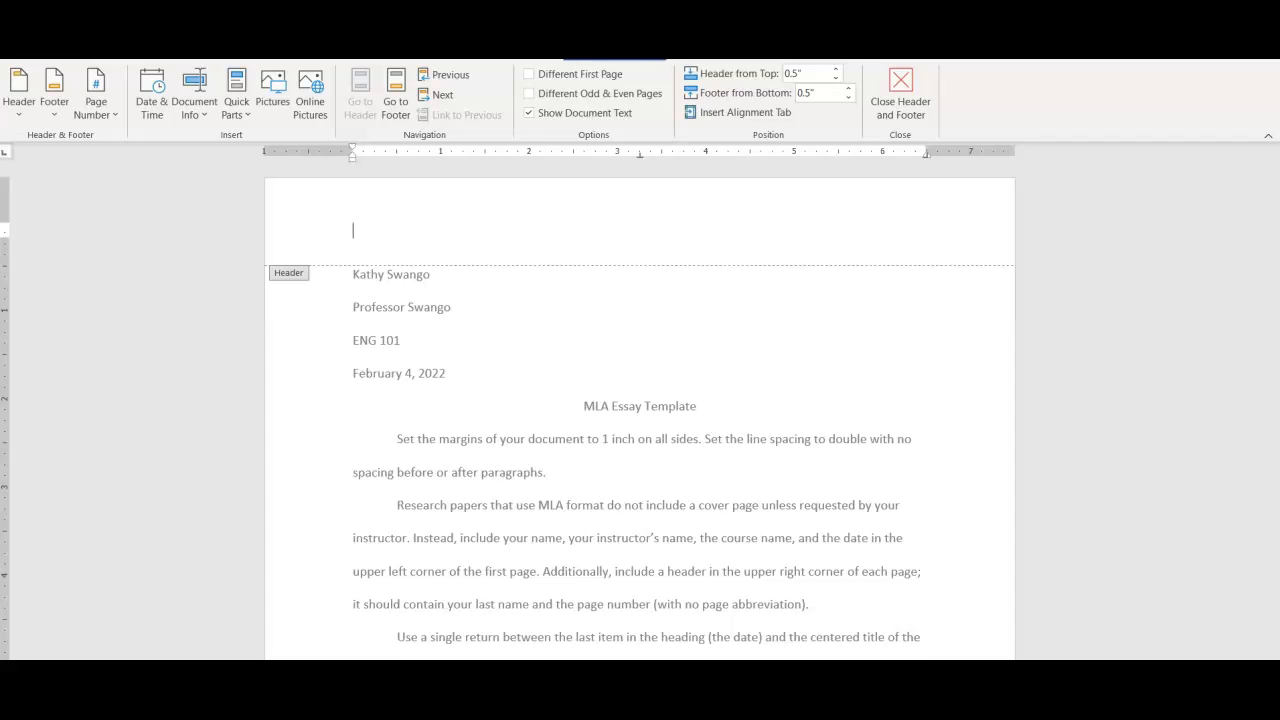
{"action": "left_click", "coordinate": [114, 48]}
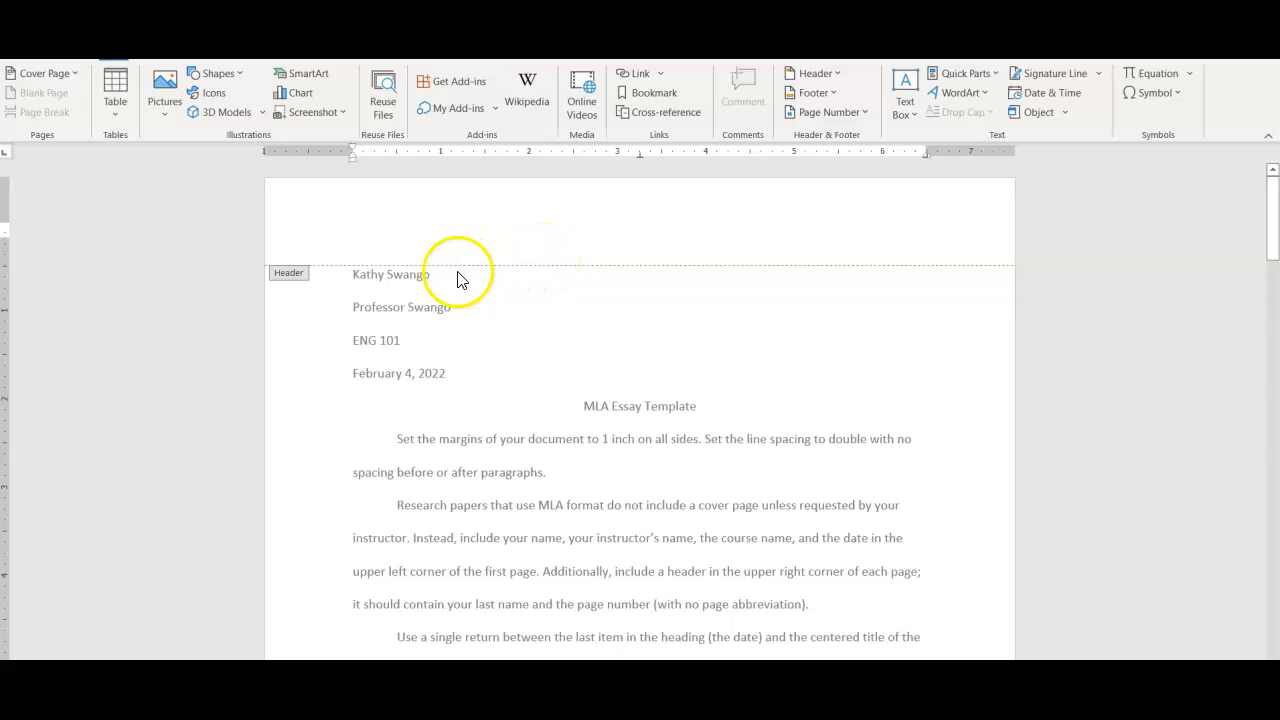
{"action": "key", "text": "Tab"}
{"action": "key", "text": "Tab"}
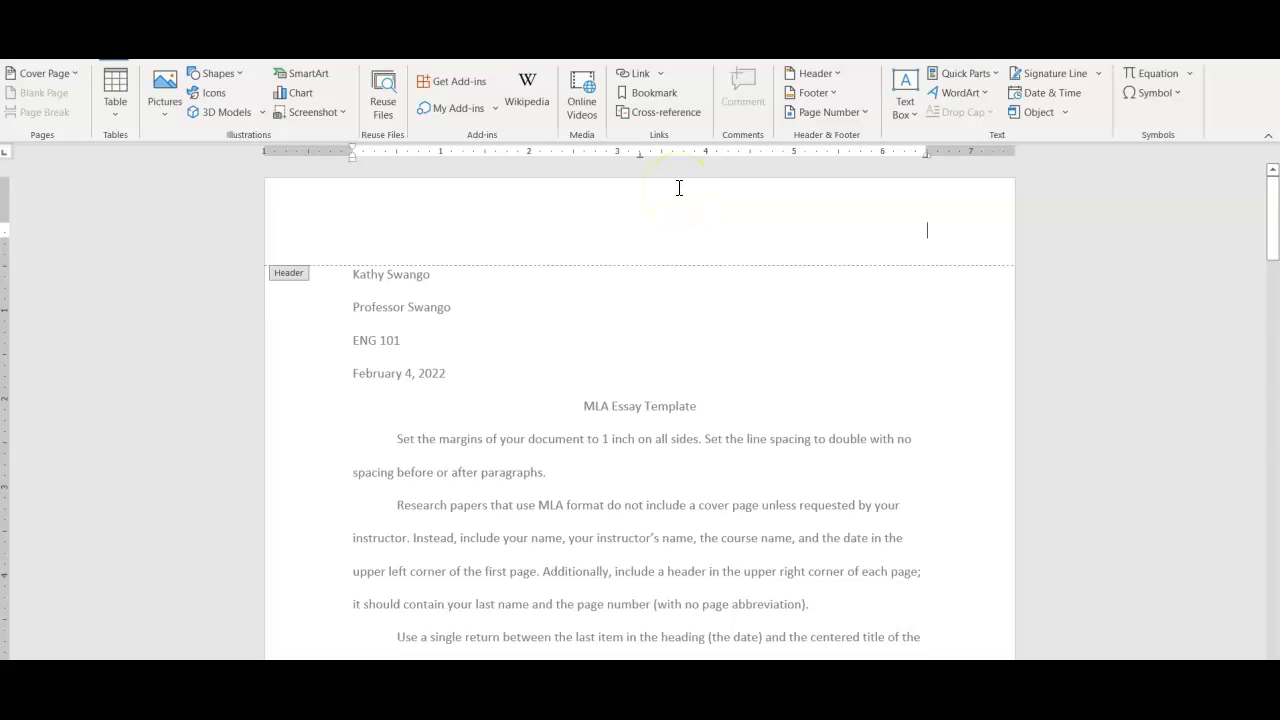
{"action": "type", "text": "Swango 1"}
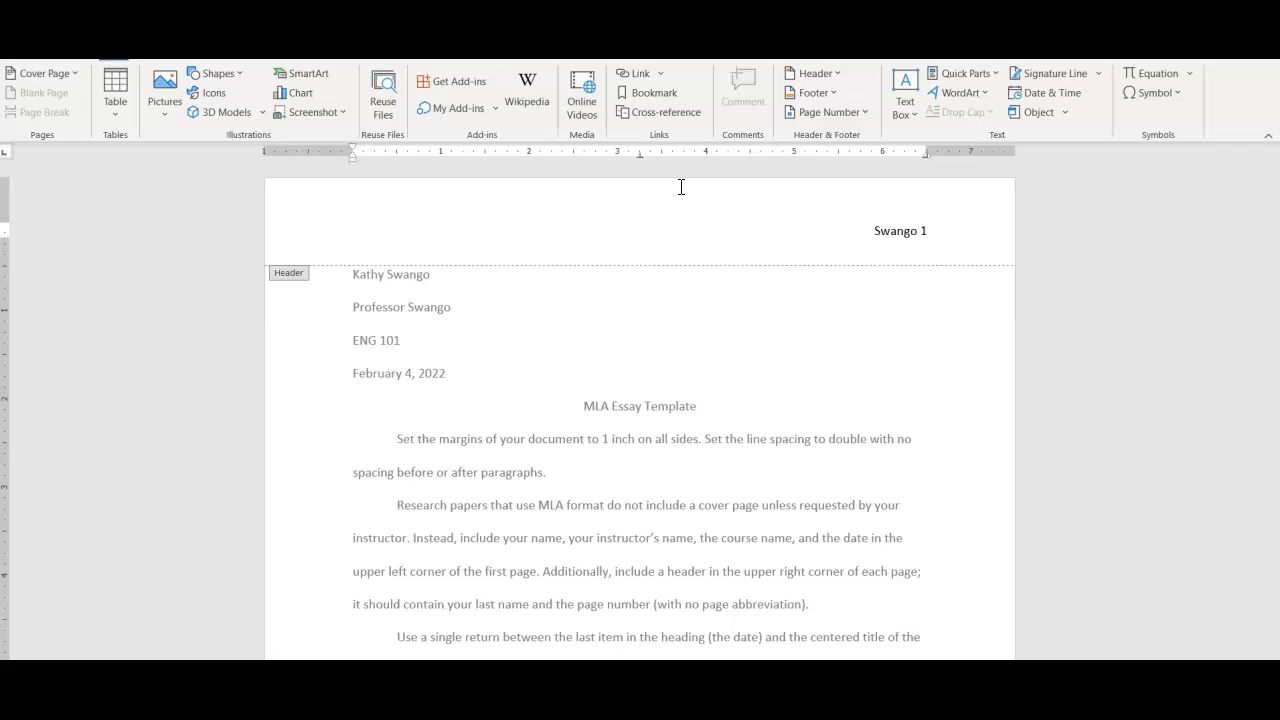
Change the second page's header number from 1 to 2.
{"action": "double_click", "coordinate": [725, 346]}
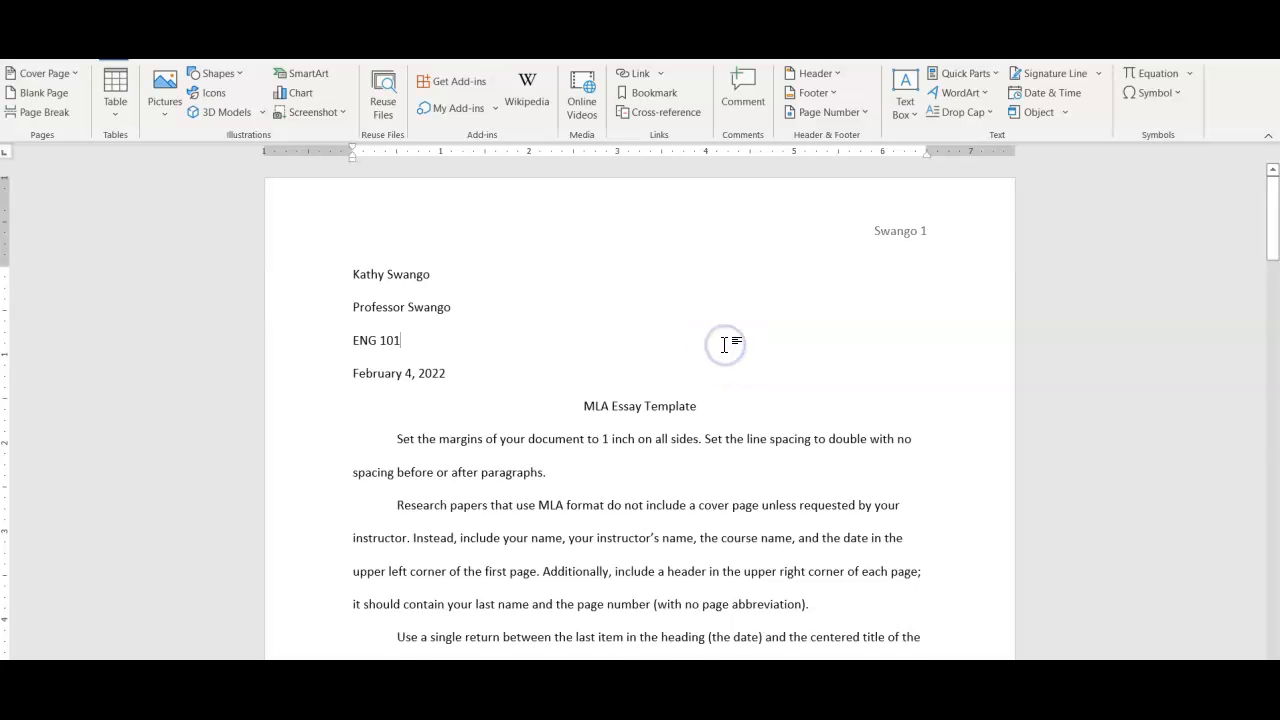
{"action": "left_click_drag", "start_coordinate": [1267, 217], "coordinate": [1272, 341]}
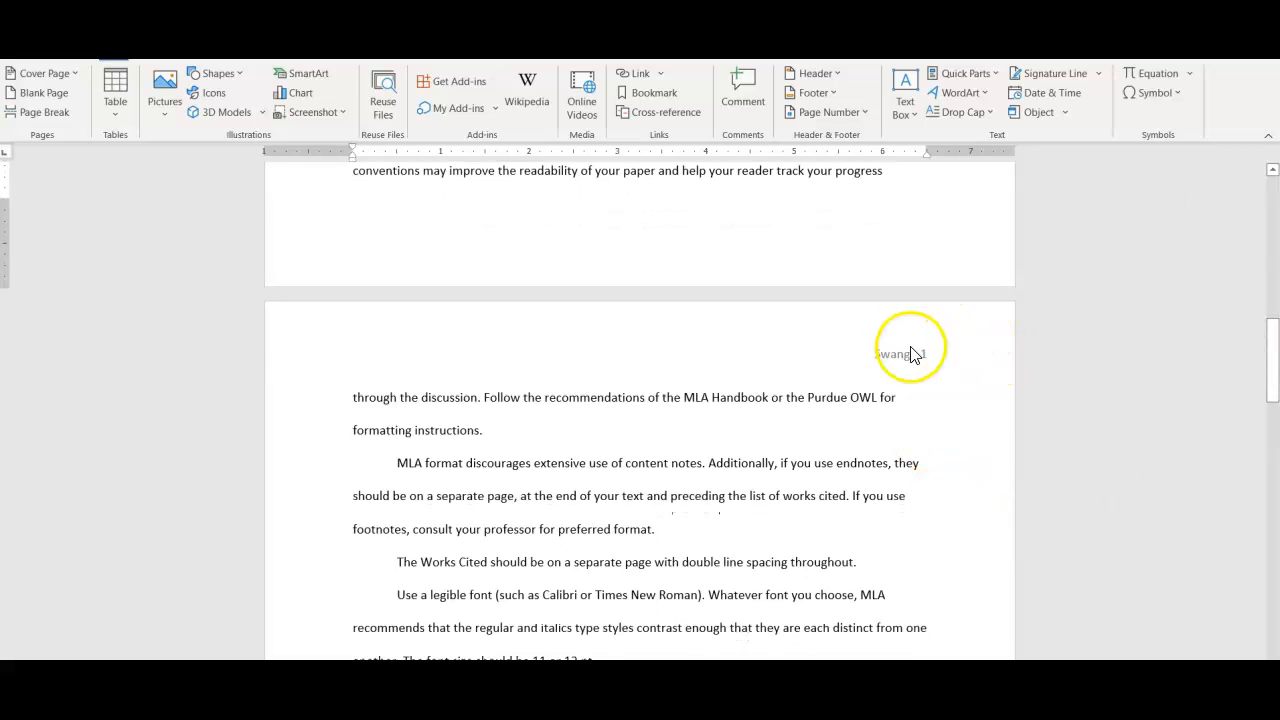
{"action": "double_click", "coordinate": [800, 349]}
{"action": "left_click", "coordinate": [927, 356]}
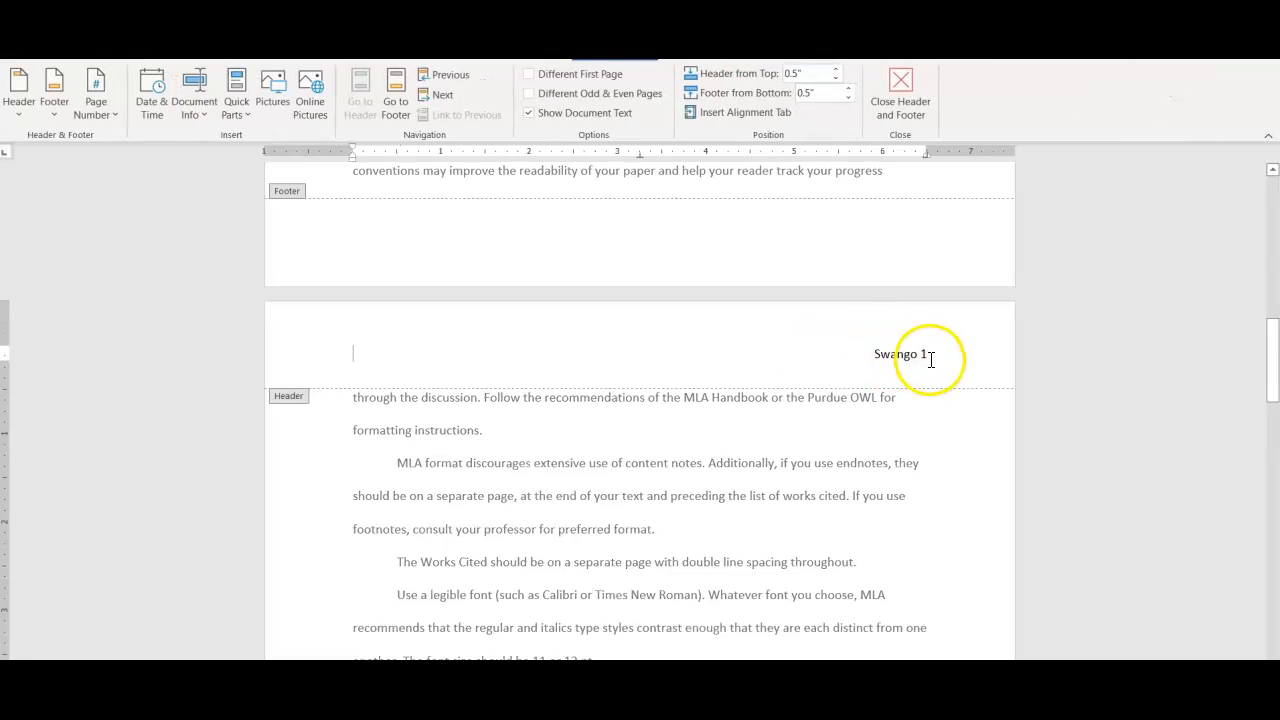
{"action": "key", "text": "BackSpace"}
{"action": "type", "text": "2"}
{"action": "double_click", "coordinate": [823, 434]}
Retype the Works Cited page's header number as 3.
{"action": "left_click_drag", "start_coordinate": [1270, 345], "coordinate": [1271, 500]}
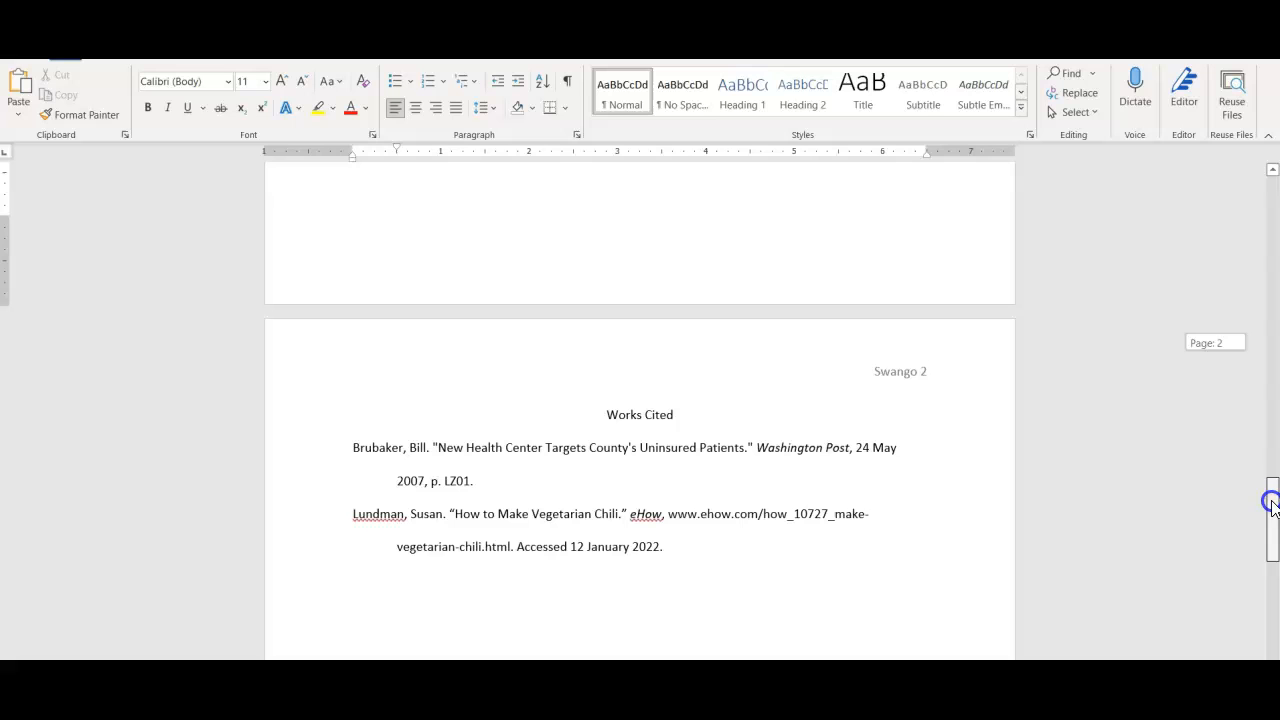
{"action": "double_click", "coordinate": [838, 361]}
{"action": "left_click", "coordinate": [925, 371]}
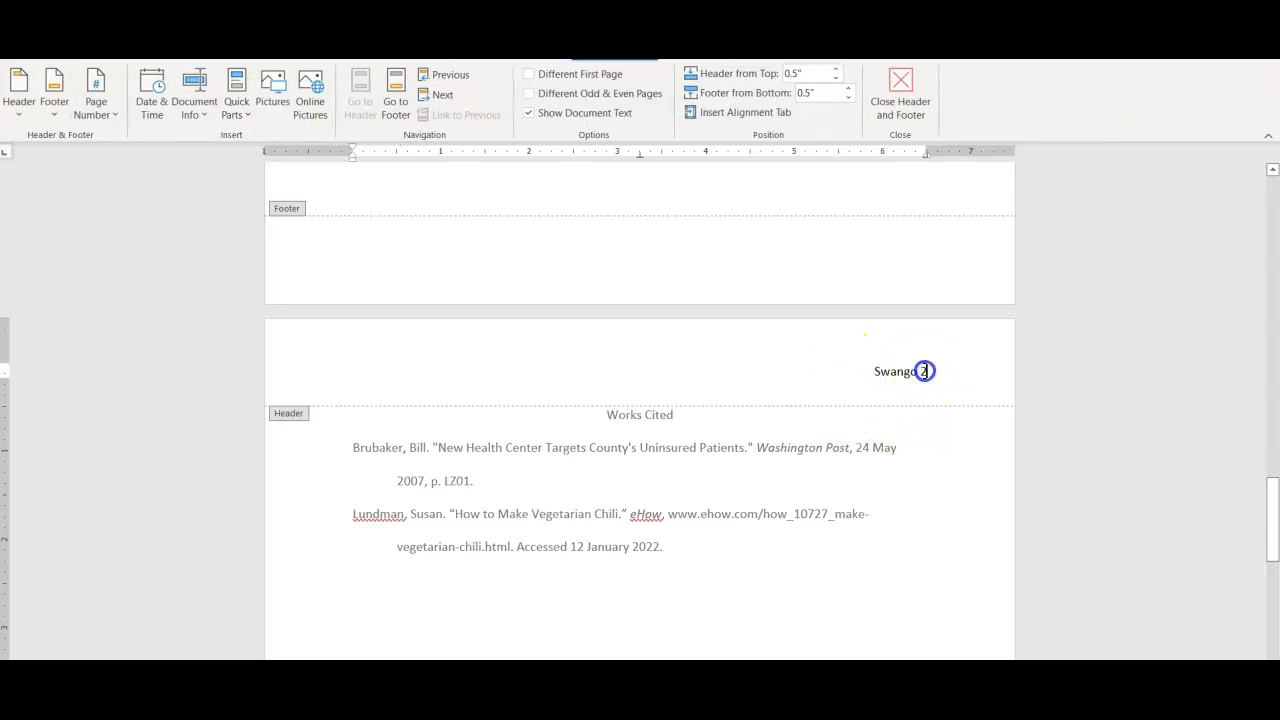
{"action": "type", "text": "3"}
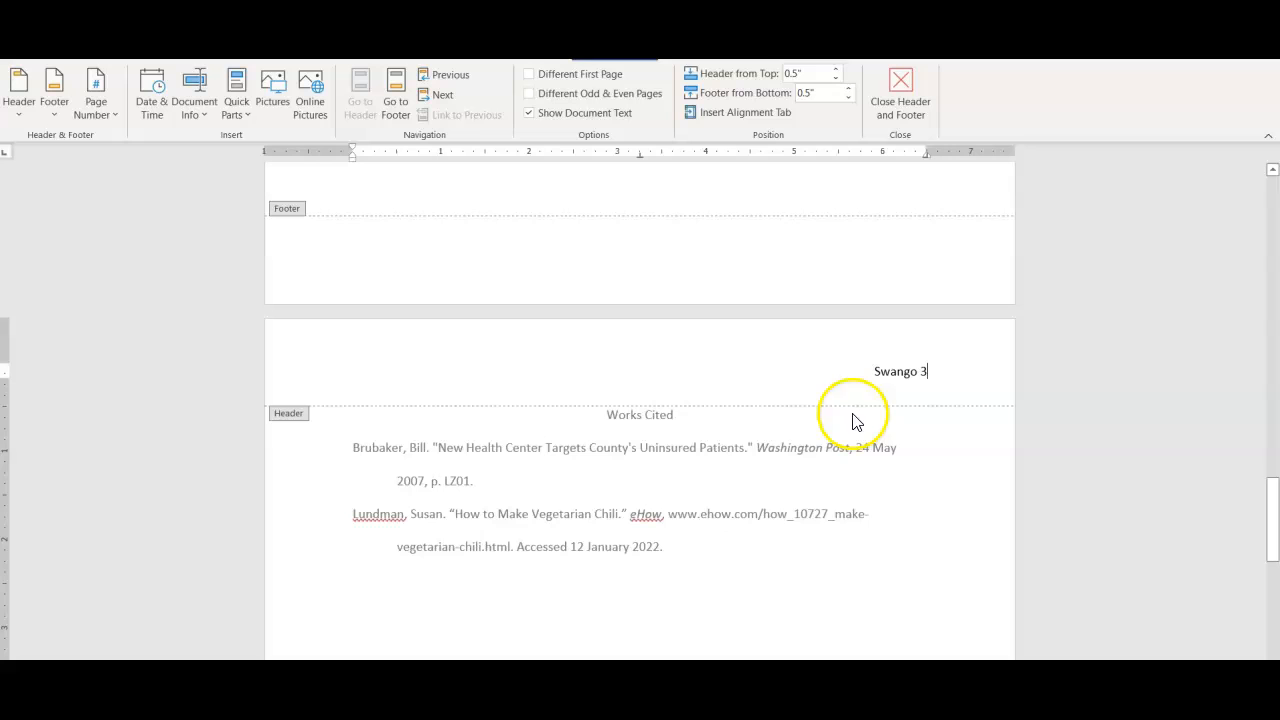
{"action": "double_click", "coordinate": [779, 426]}
{"action": "left_click_drag", "start_coordinate": [1276, 491], "coordinate": [1240, 188]}
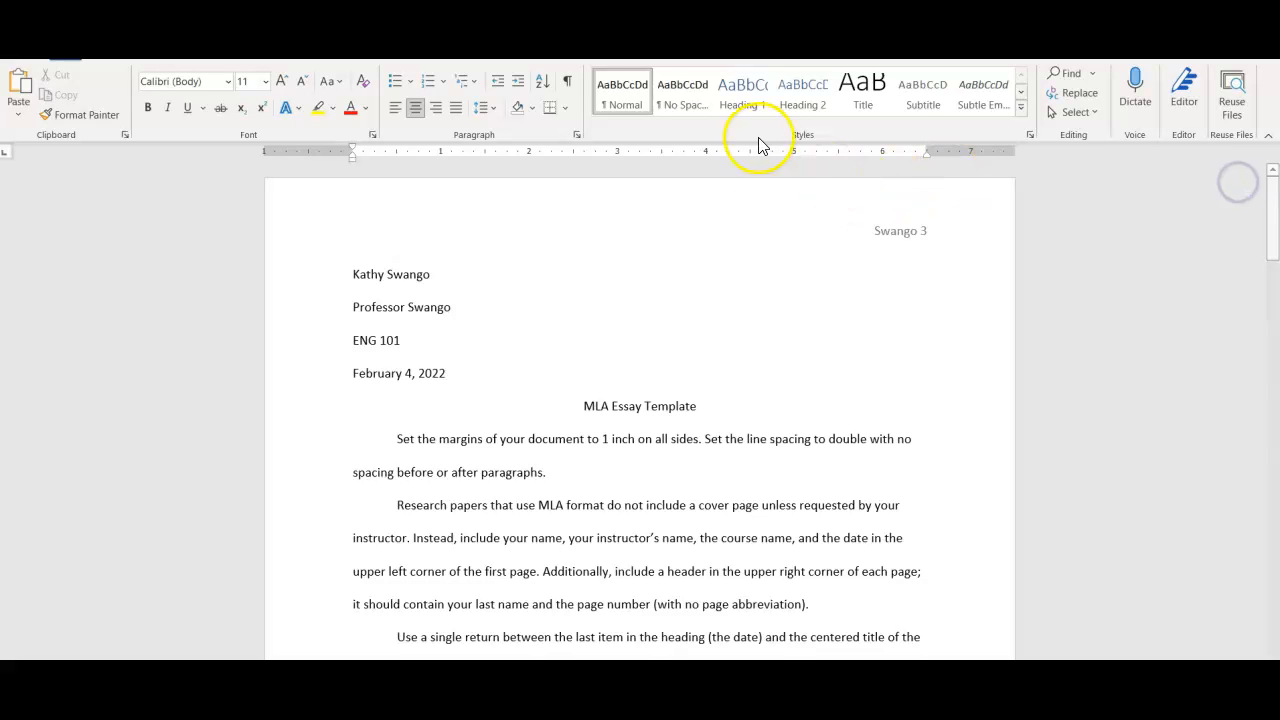
Delete the page number 3 and the last name, leaving the header empty.
{"action": "double_click", "coordinate": [837, 230]}
{"action": "left_click", "coordinate": [924, 231]}
{"action": "double_click", "coordinate": [924, 231]}
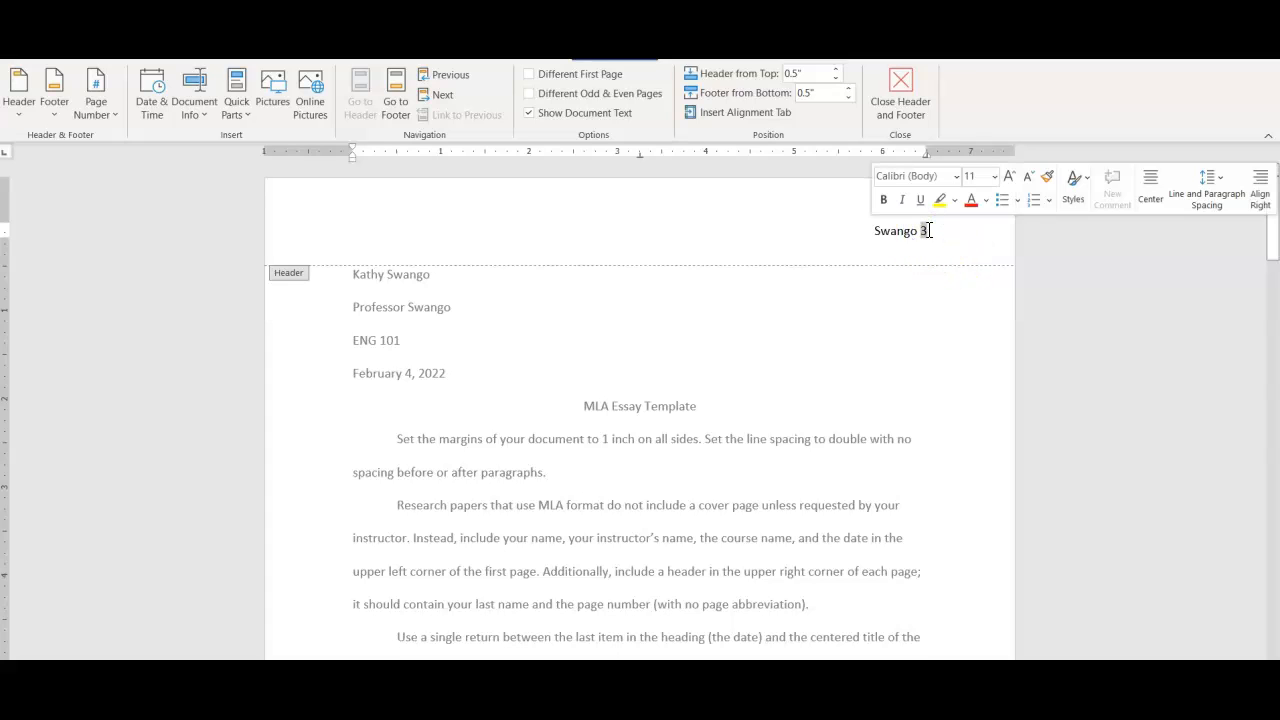
{"action": "key", "text": "Delete"}
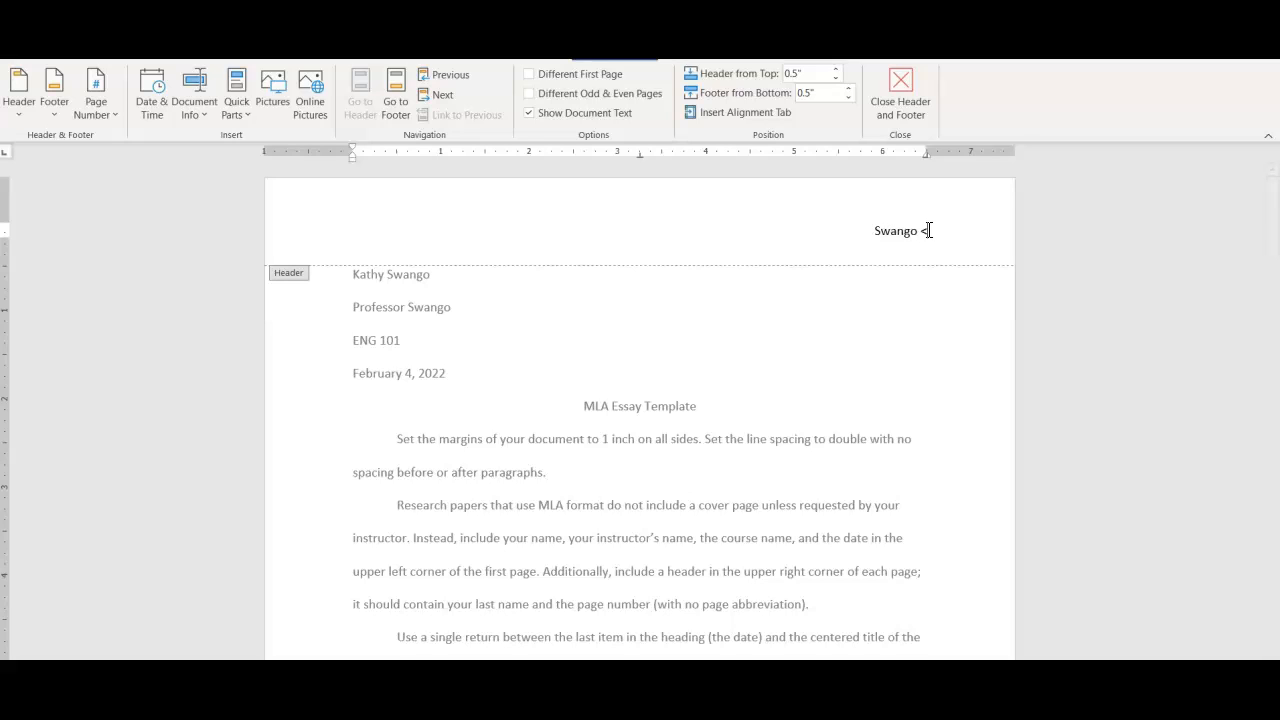
{"action": "type", "text": "< >"}
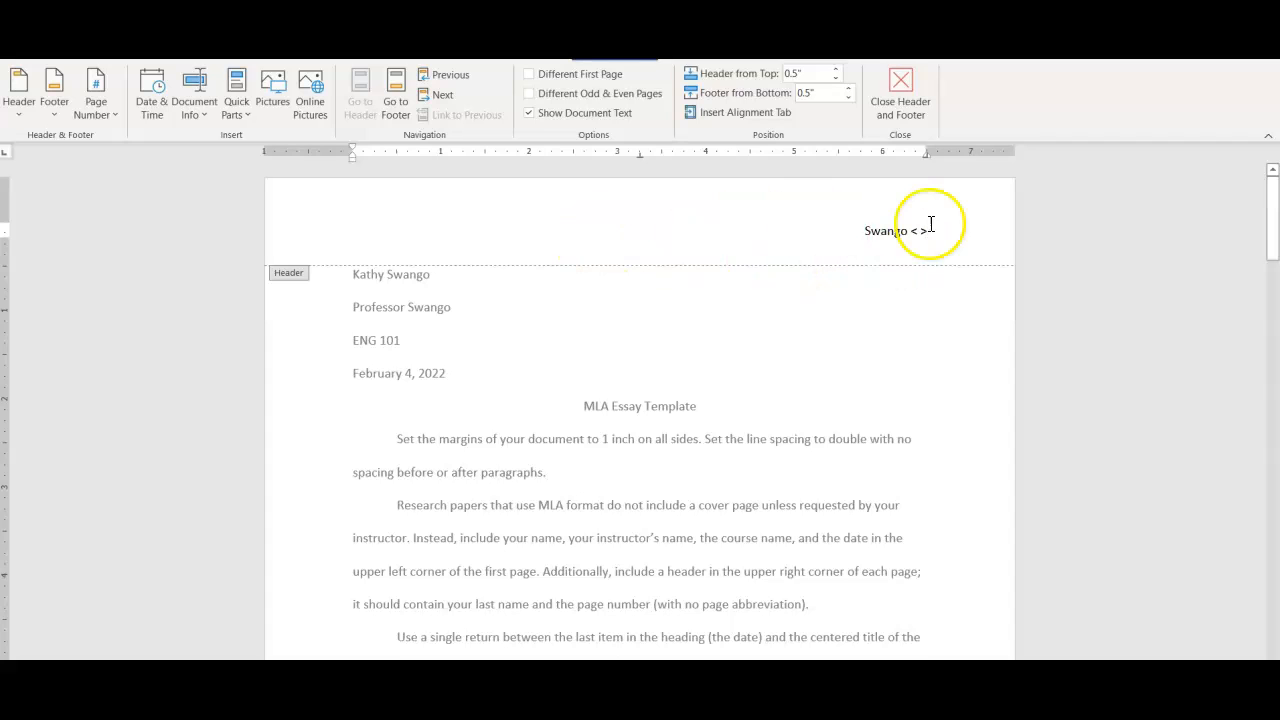
{"action": "left_click_drag", "start_coordinate": [931, 231], "coordinate": [894, 237]}
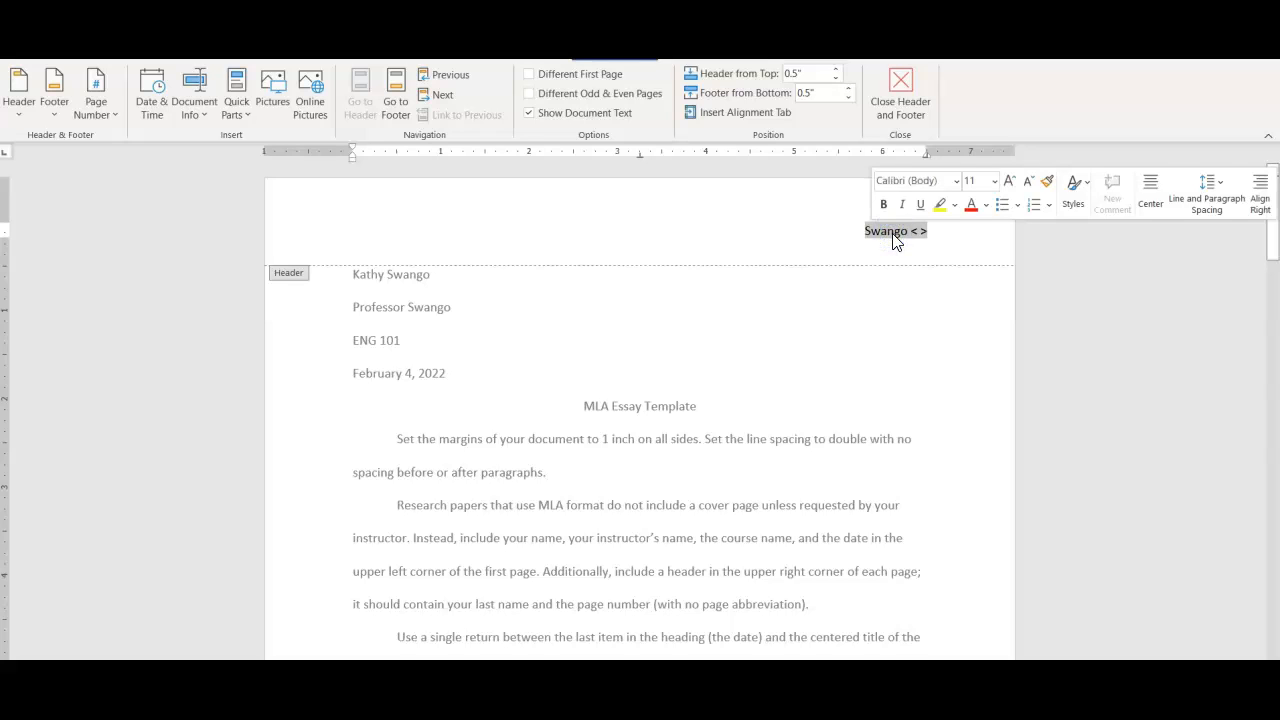
{"action": "key", "text": "Delete"}
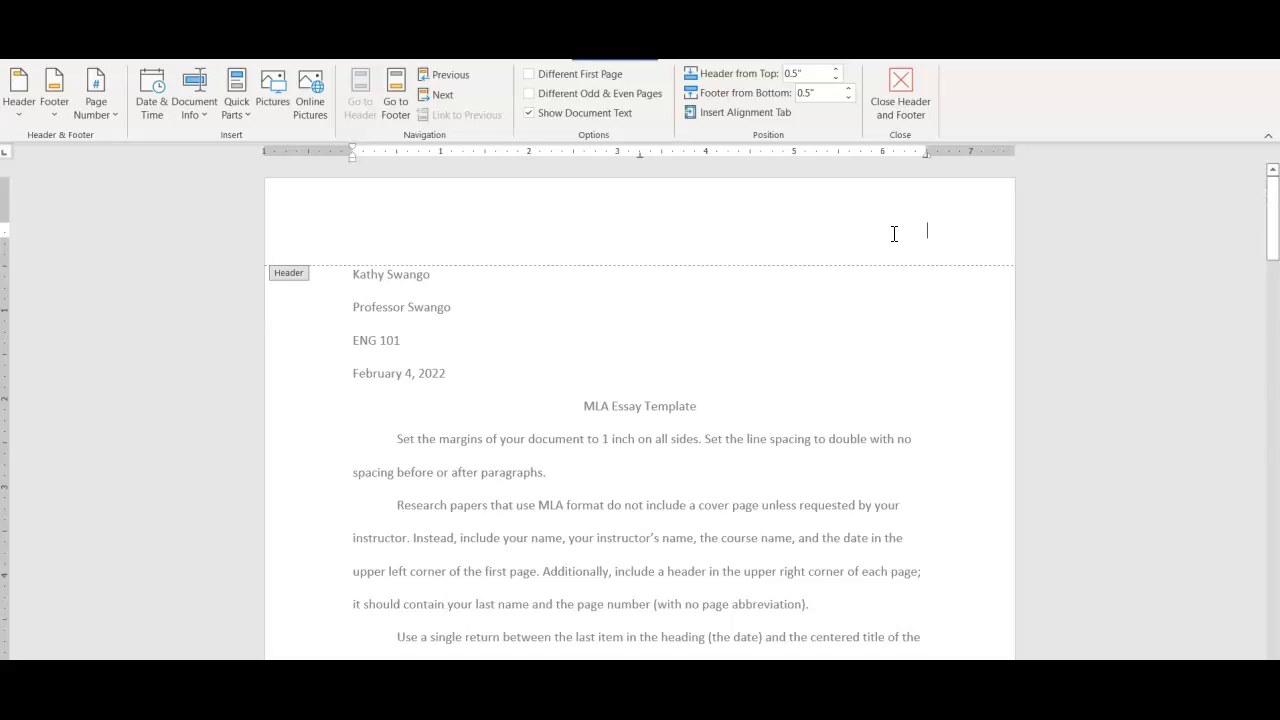
Insert the built-in Slice 1 header with its automatic page number.
{"action": "left_click", "coordinate": [17, 104]}
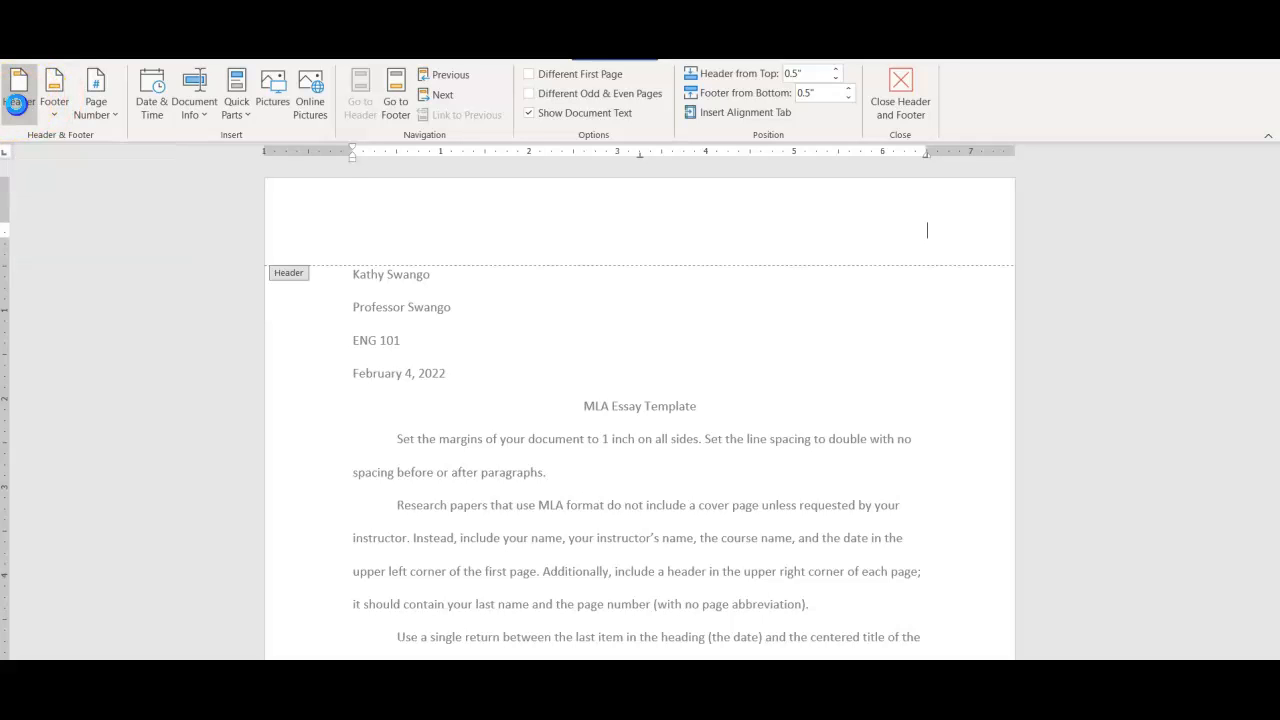
{"action": "left_click", "coordinate": [342, 193]}
{"action": "left_click_drag", "start_coordinate": [342, 193], "coordinate": [316, 437]}
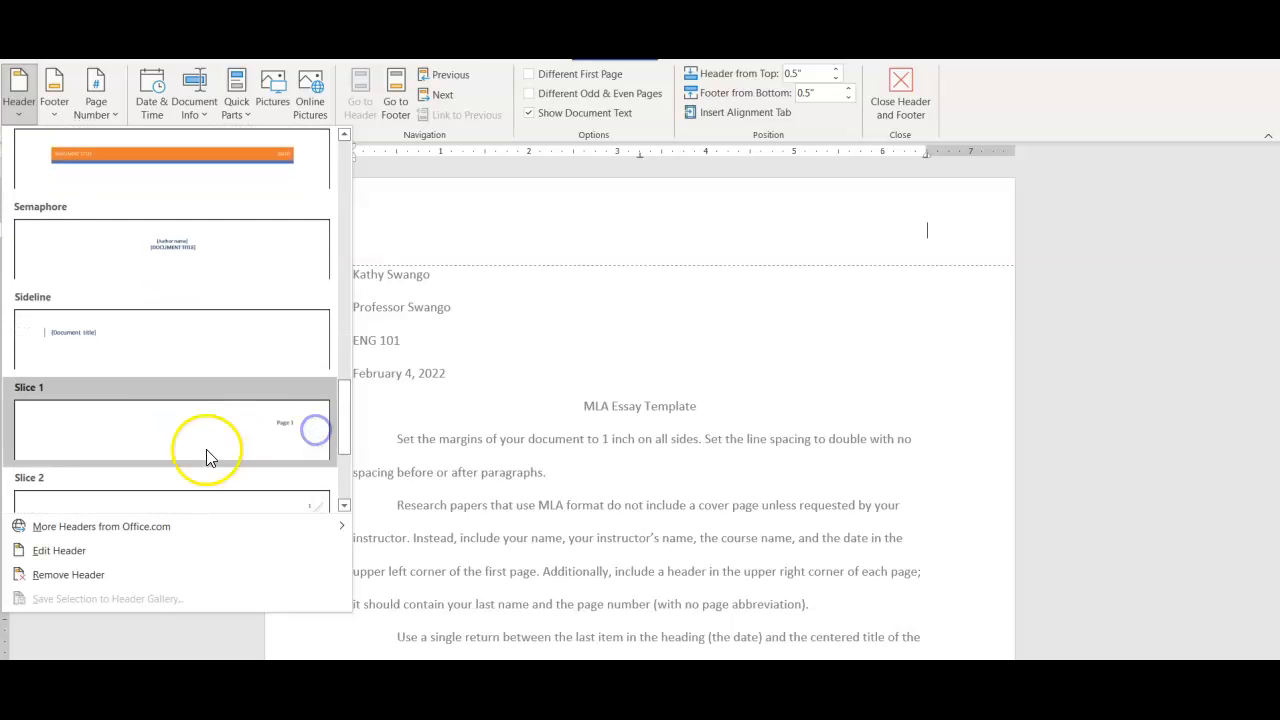
{"action": "left_click", "coordinate": [138, 437]}
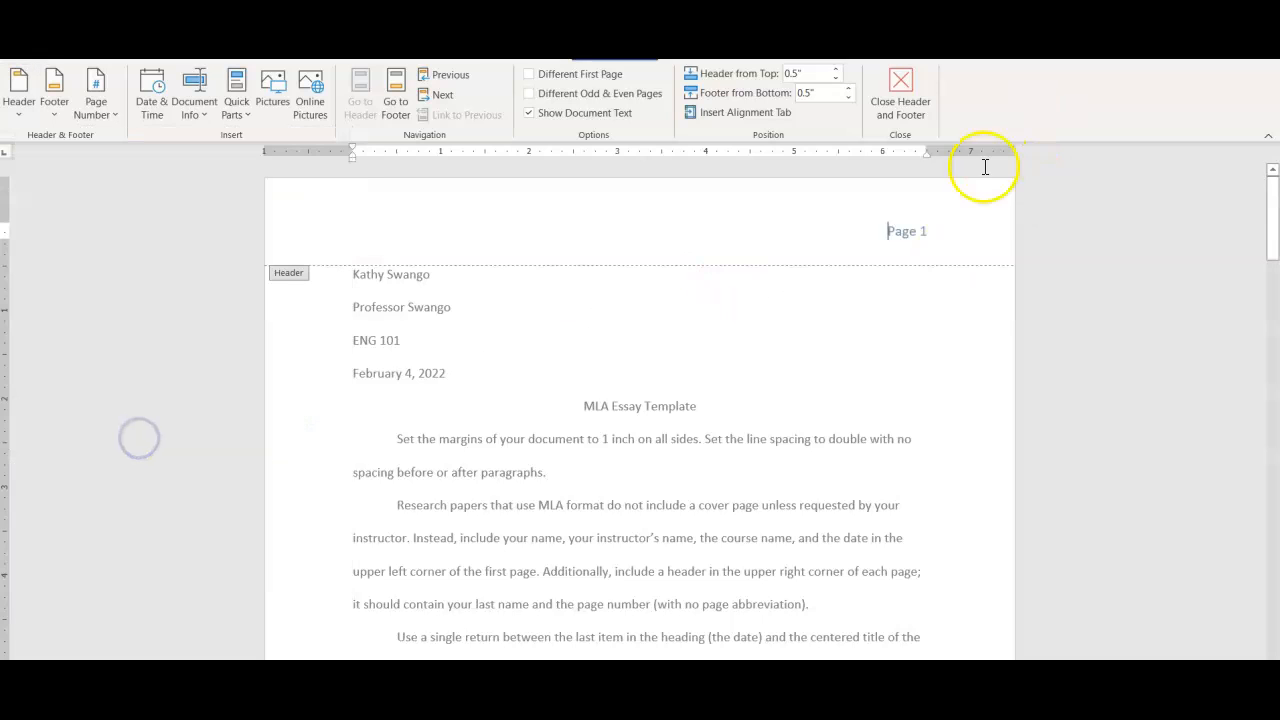
Replace the word 'Page' in the header with the author's last name.
{"action": "left_click", "coordinate": [896, 231]}
{"action": "double_click", "coordinate": [896, 231]}
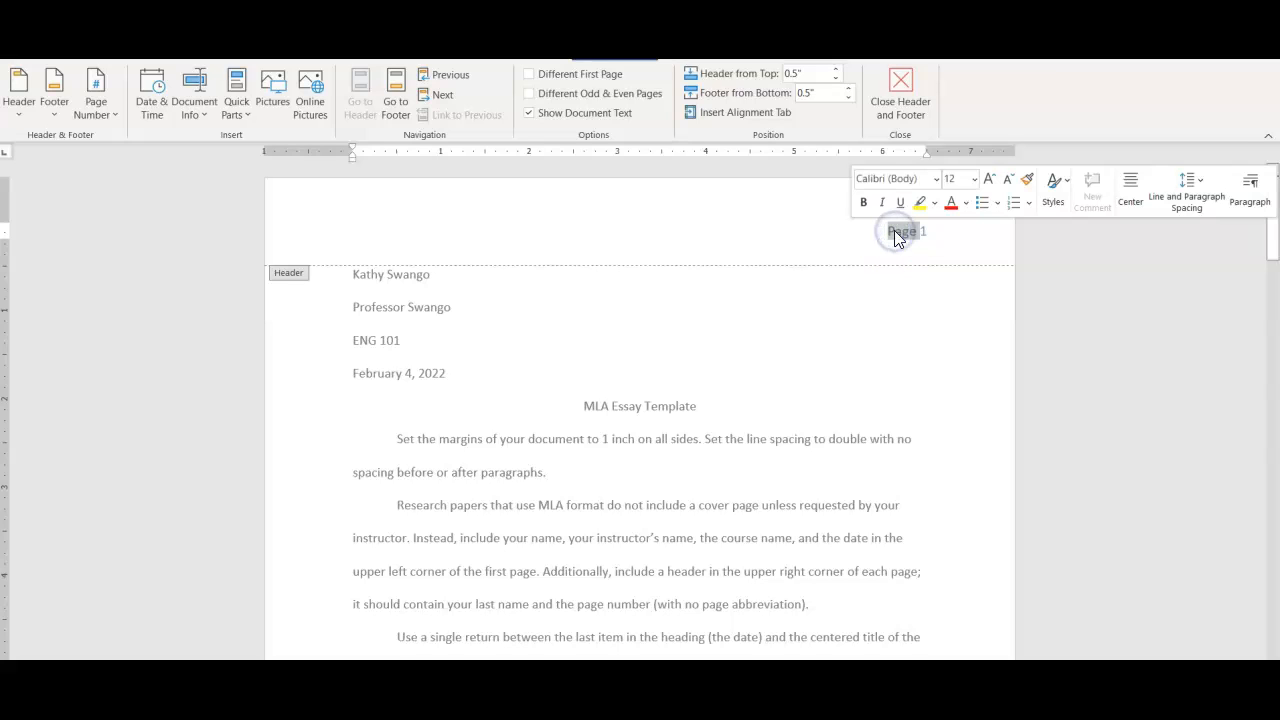
{"action": "type", "text": "Sw"}
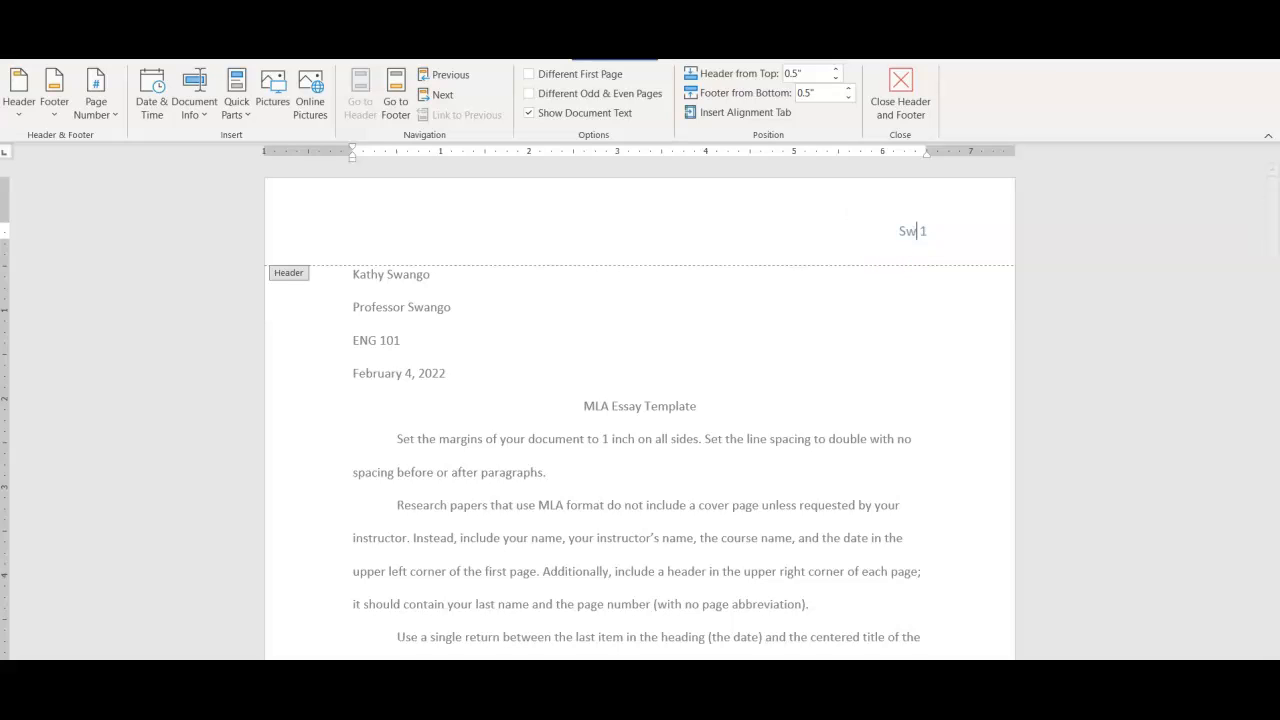
{"action": "type", "text": "ango"}
{"action": "double_click", "coordinate": [820, 334]}
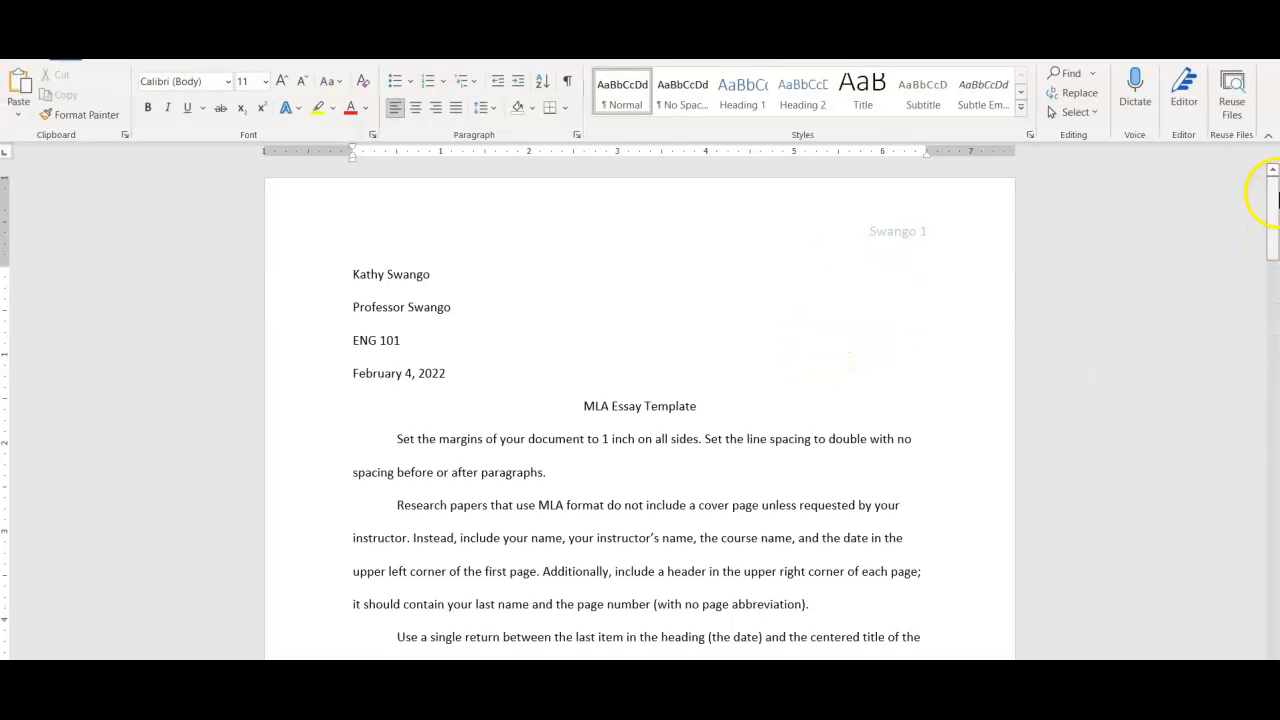
{"action": "left_click_drag", "start_coordinate": [1272, 195], "coordinate": [1260, 172]}
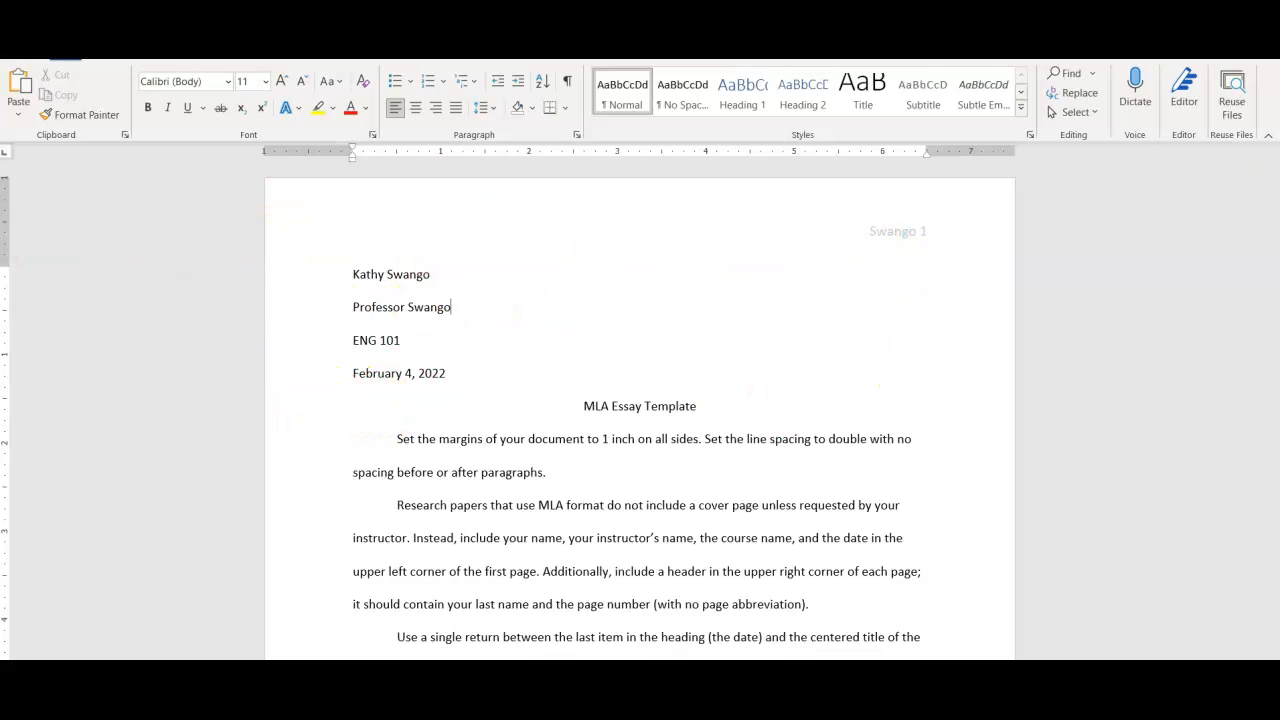
{"action": "left_click", "coordinate": [460, 648]}
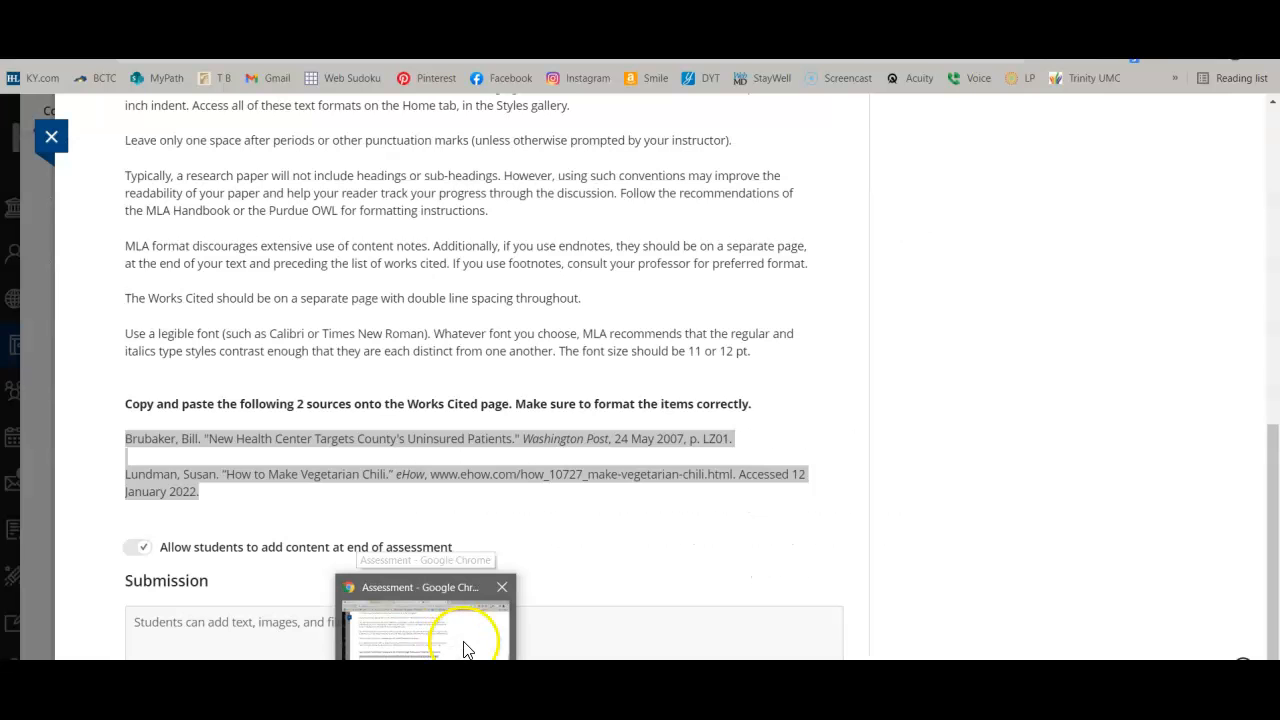